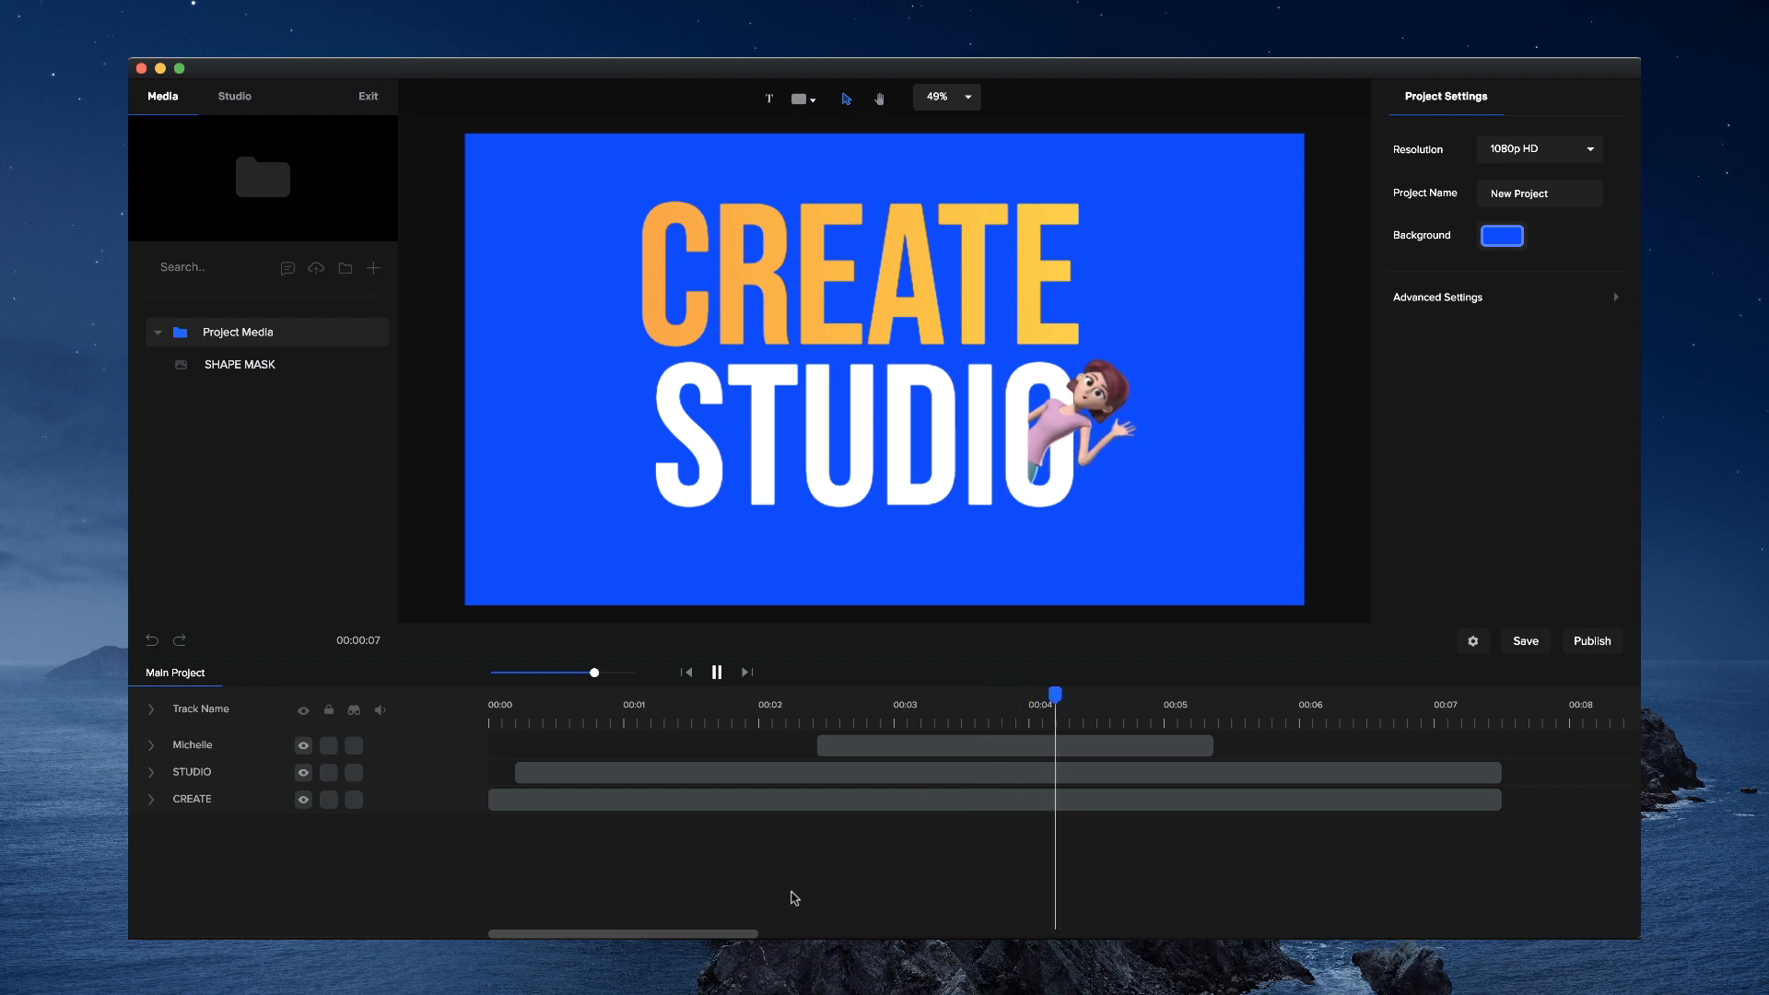
- Scrub through the title animation to examine how the Michelle character pops out from behind the letter O
key("space")
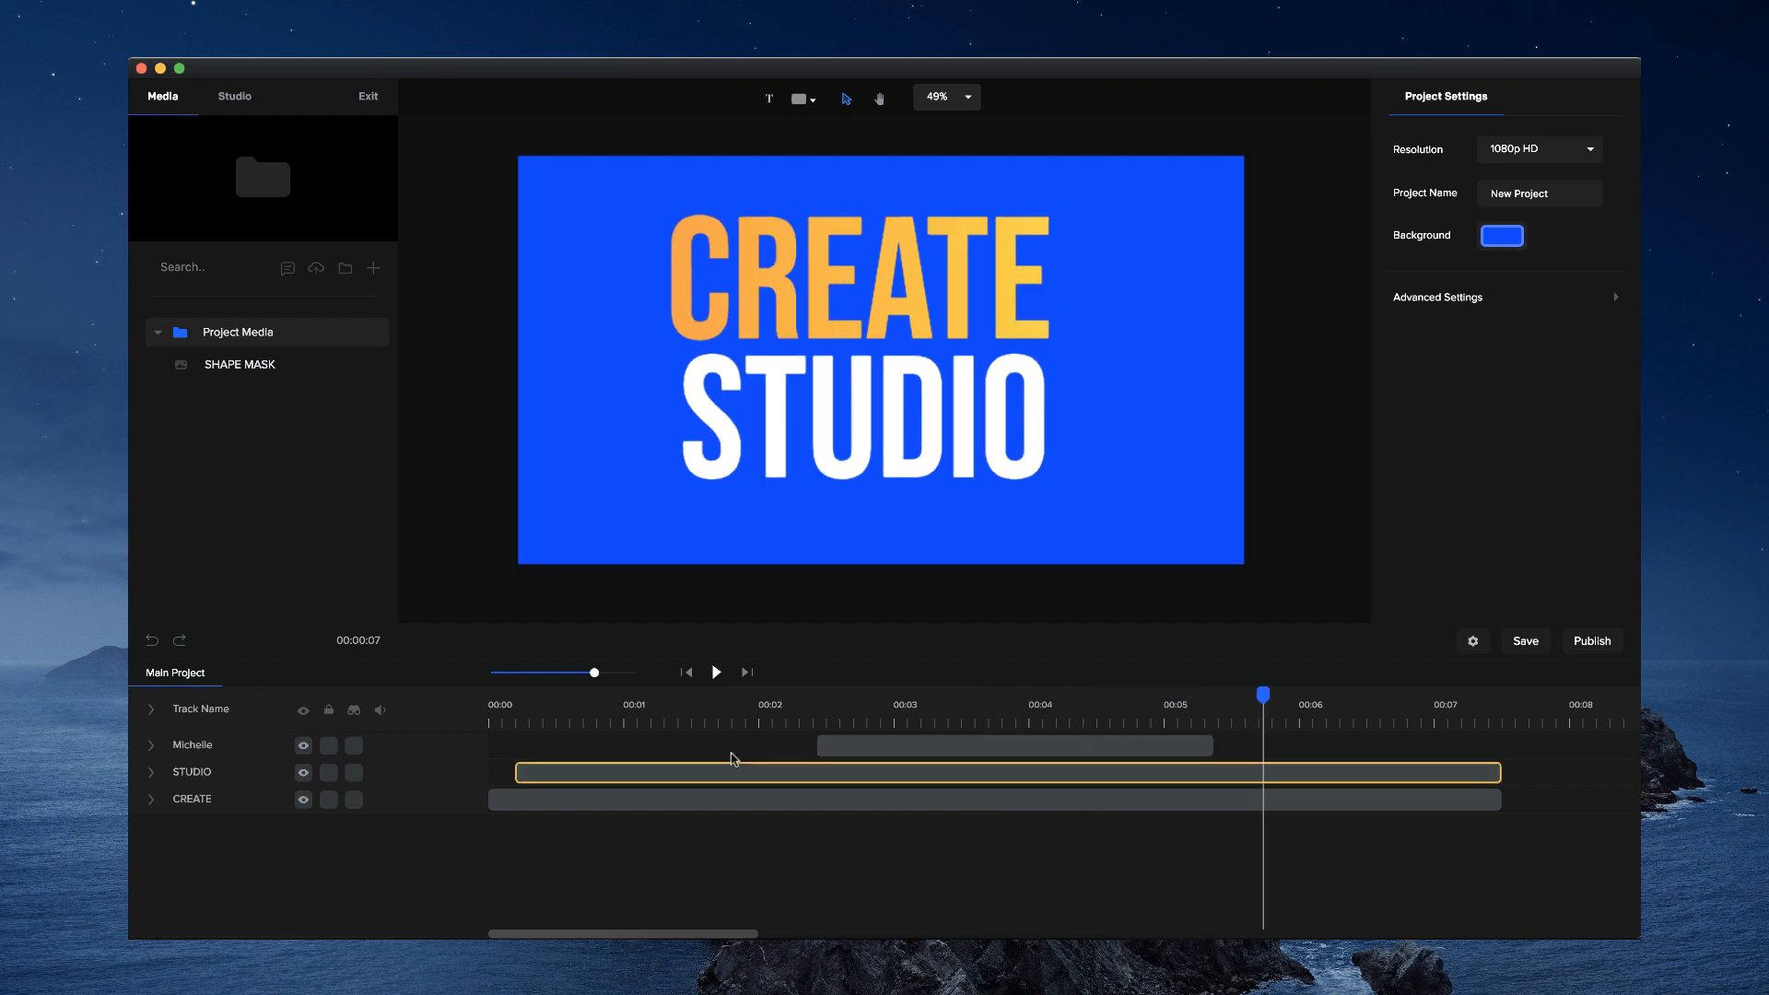
left_click(972, 704)
mouse_move(943, 706)
left_mouse_down()
mouse_move(840, 705)
mouse_move(1176, 702)
mouse_move(917, 717)
left_mouse_up()
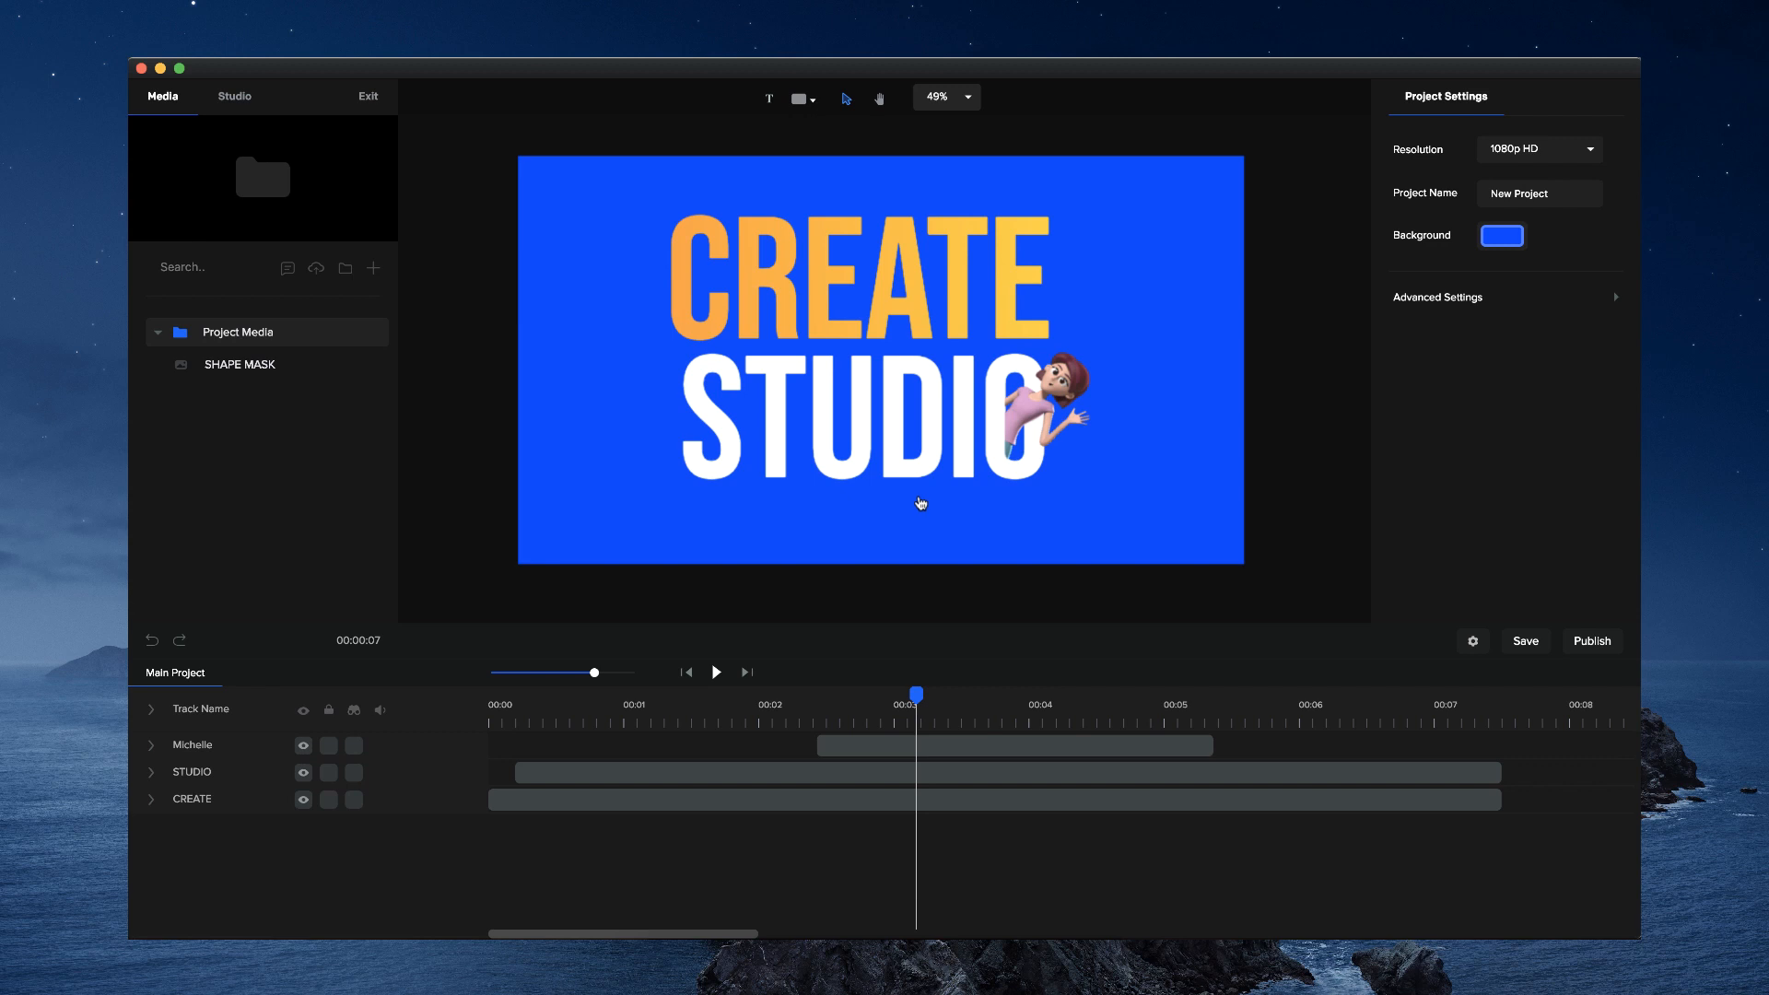
left_click(785, 708)
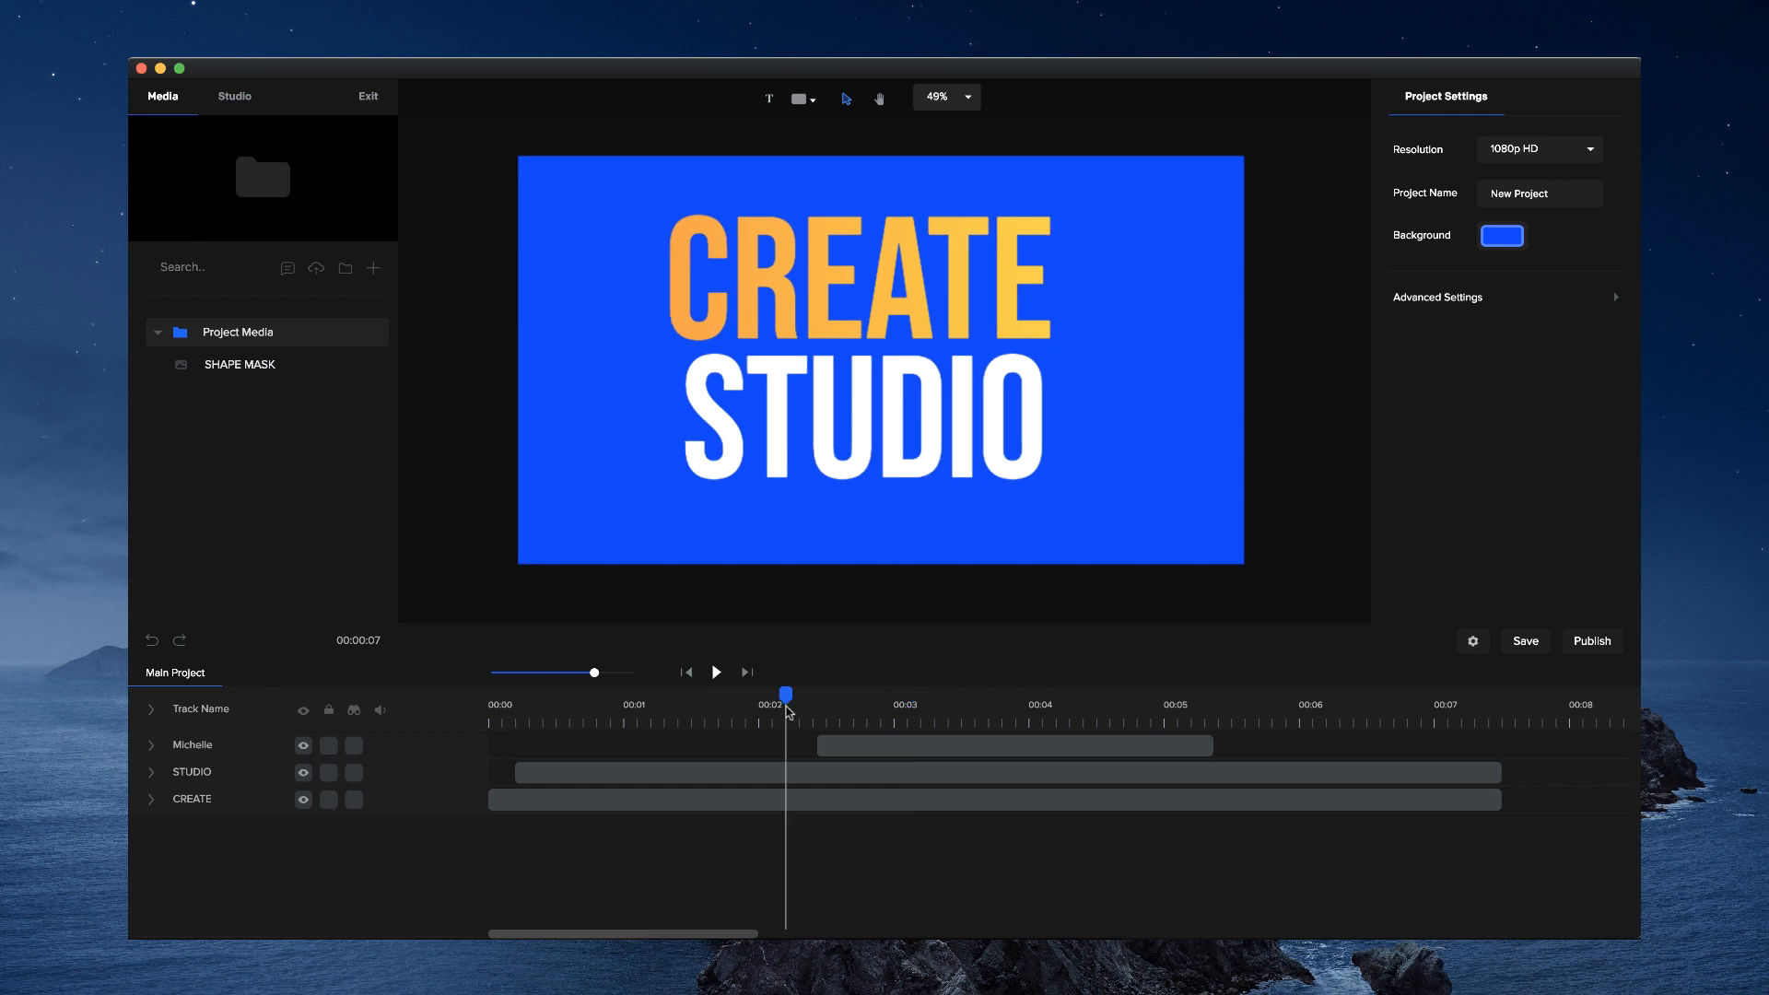
left_click_drag(786, 695, 898, 736)
left_click(898, 737)
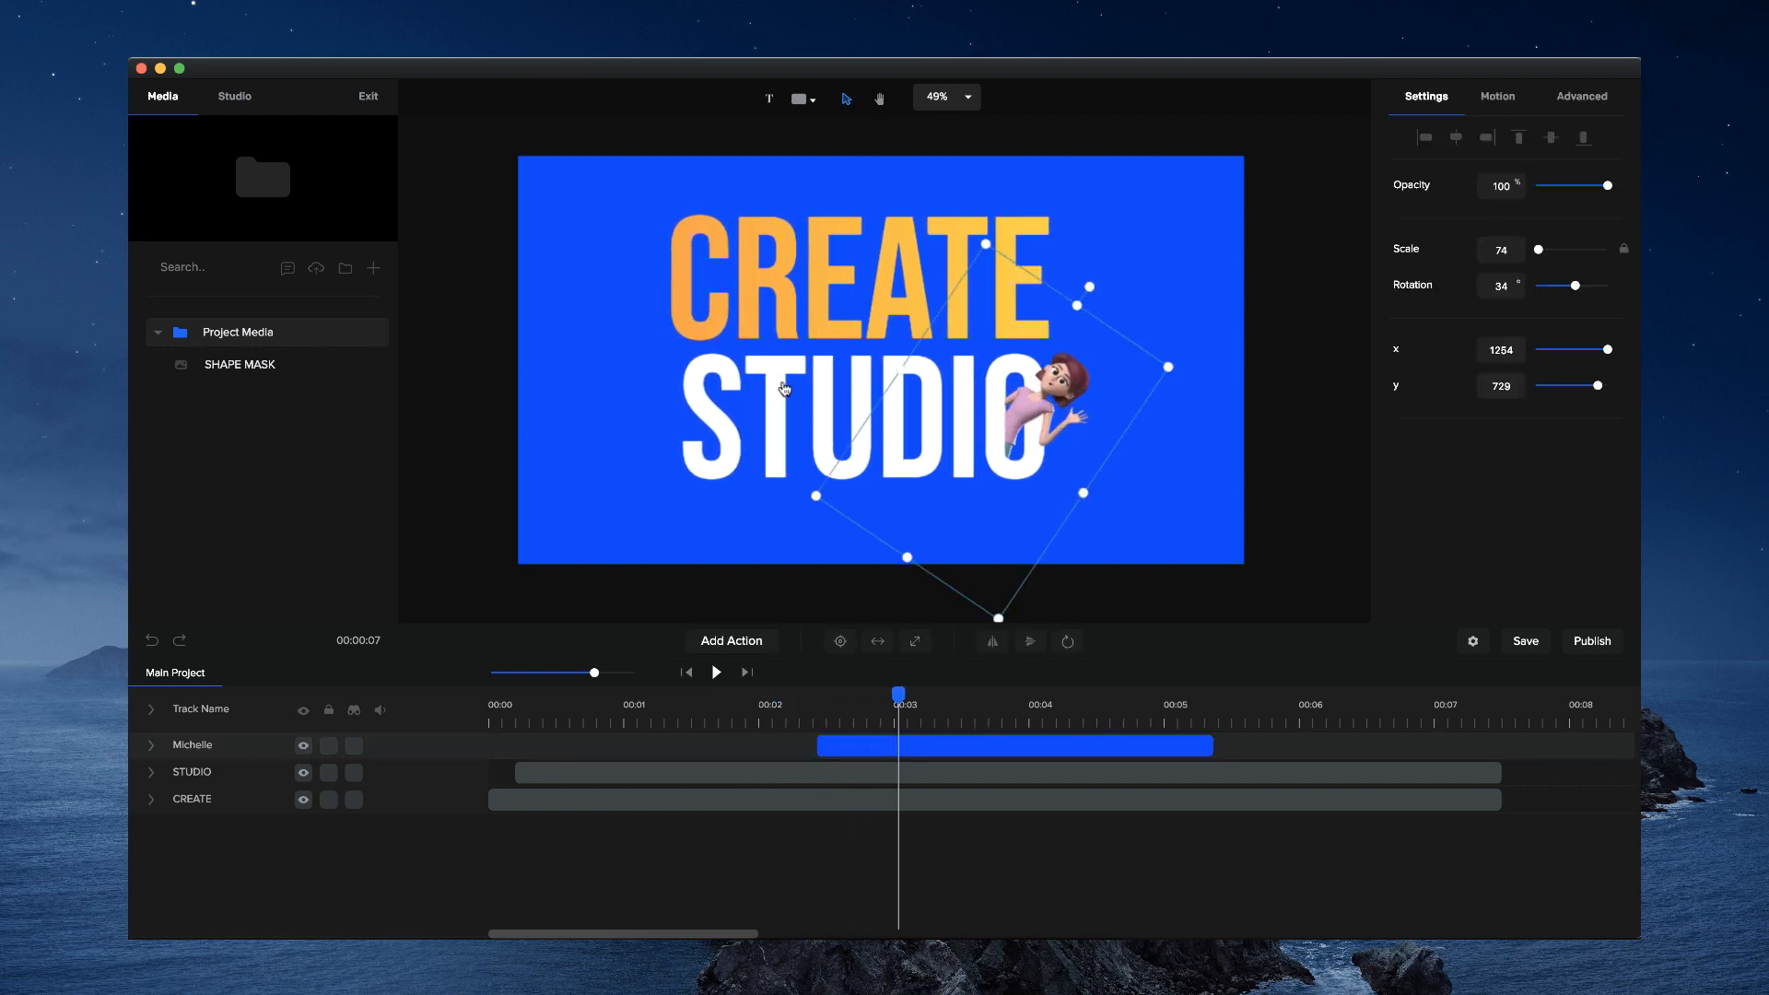
left_click(742, 709)
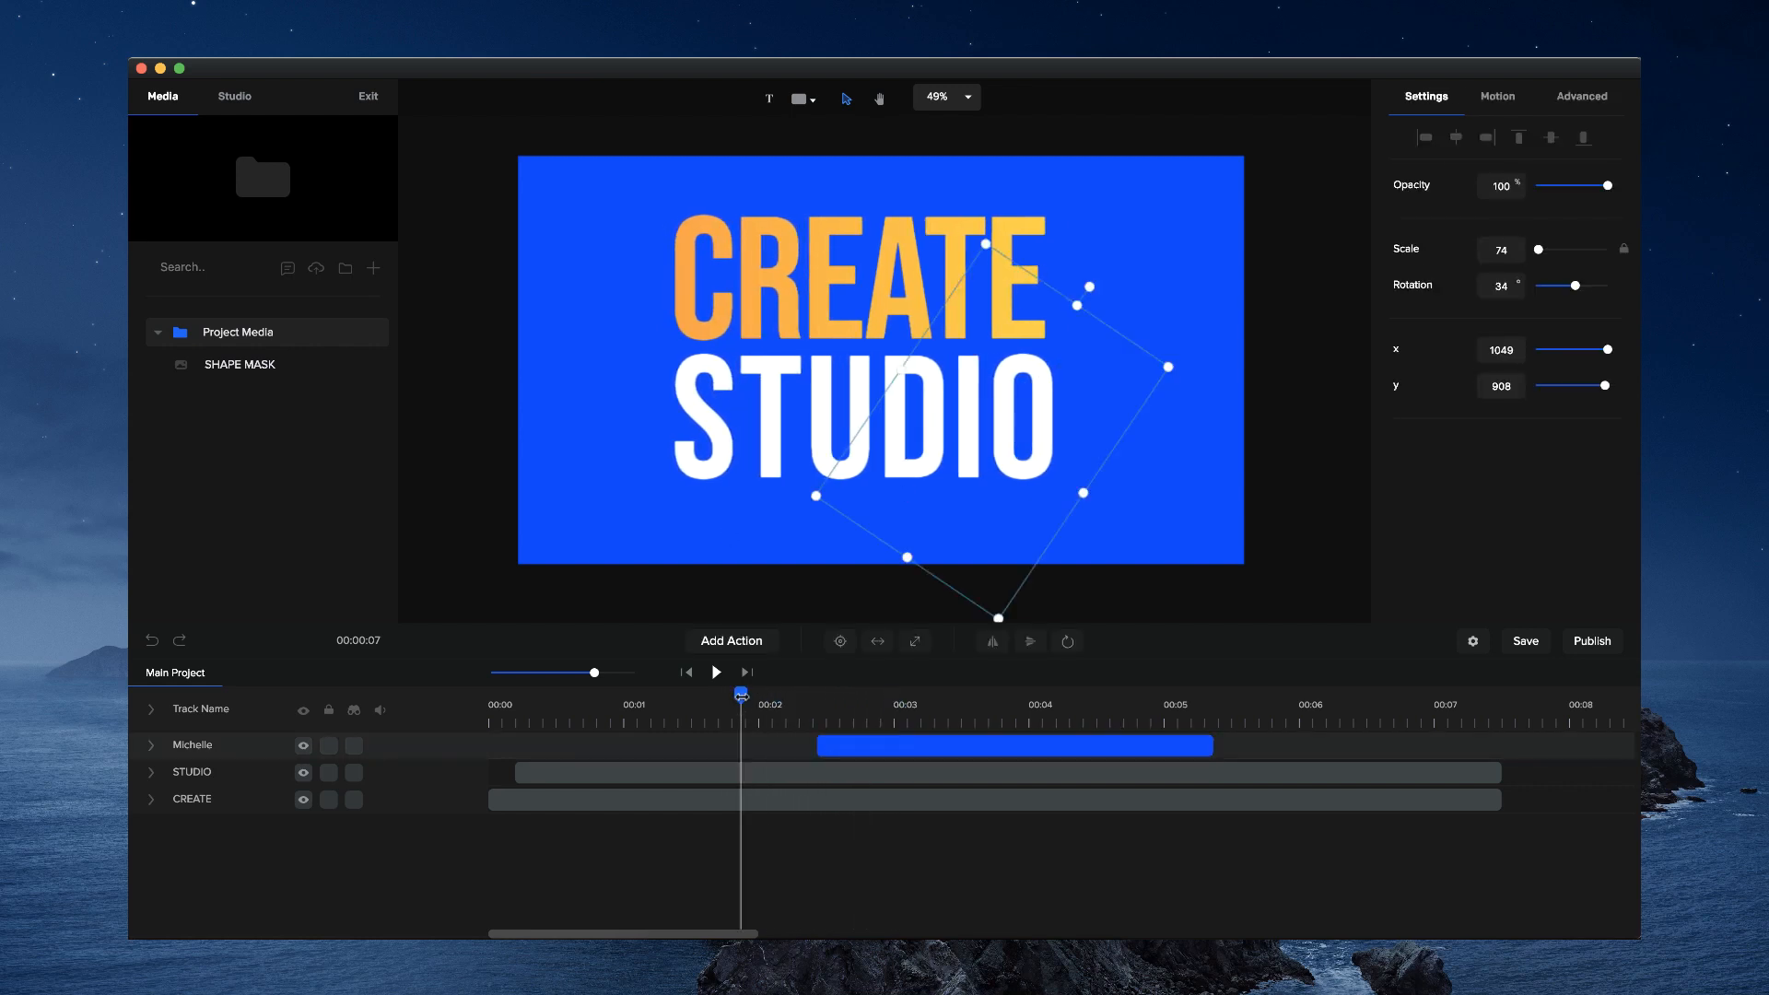
left_click_drag(741, 700, 634, 690)
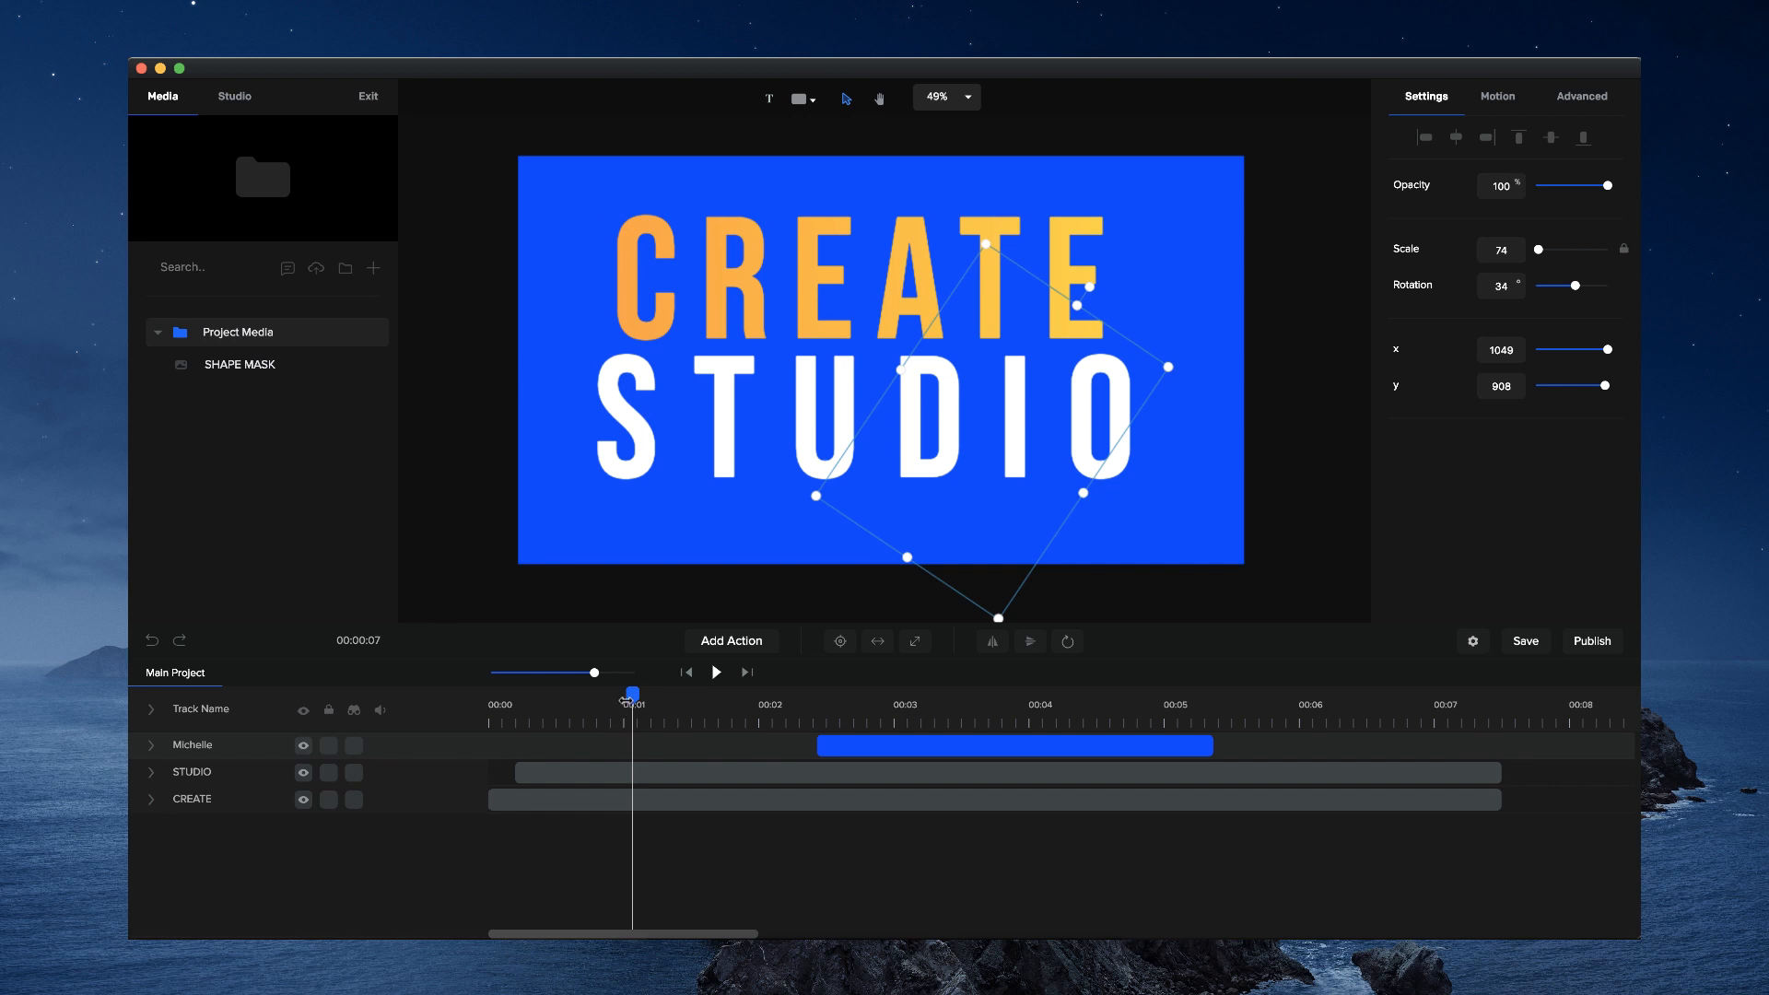
left_click_drag(625, 701, 902, 725)
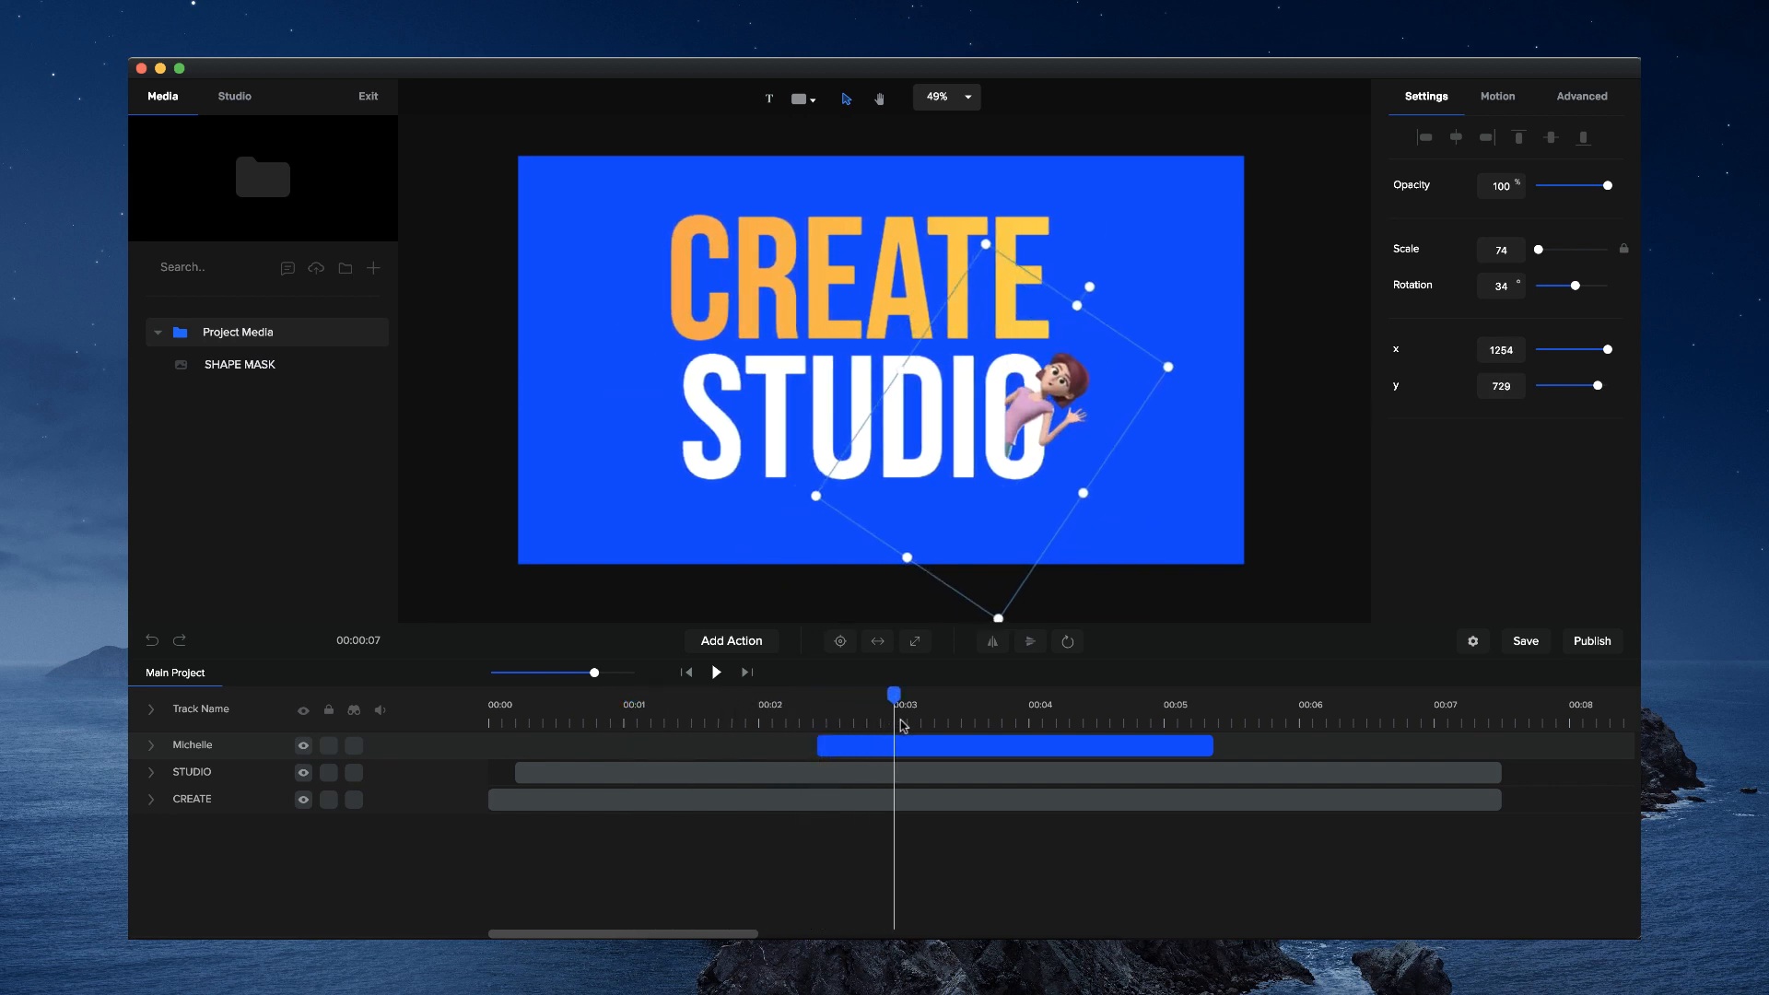
- Delete the existing Michelle character from the project
left_click(992, 703)
scroll(1057, 420, "up", 5)
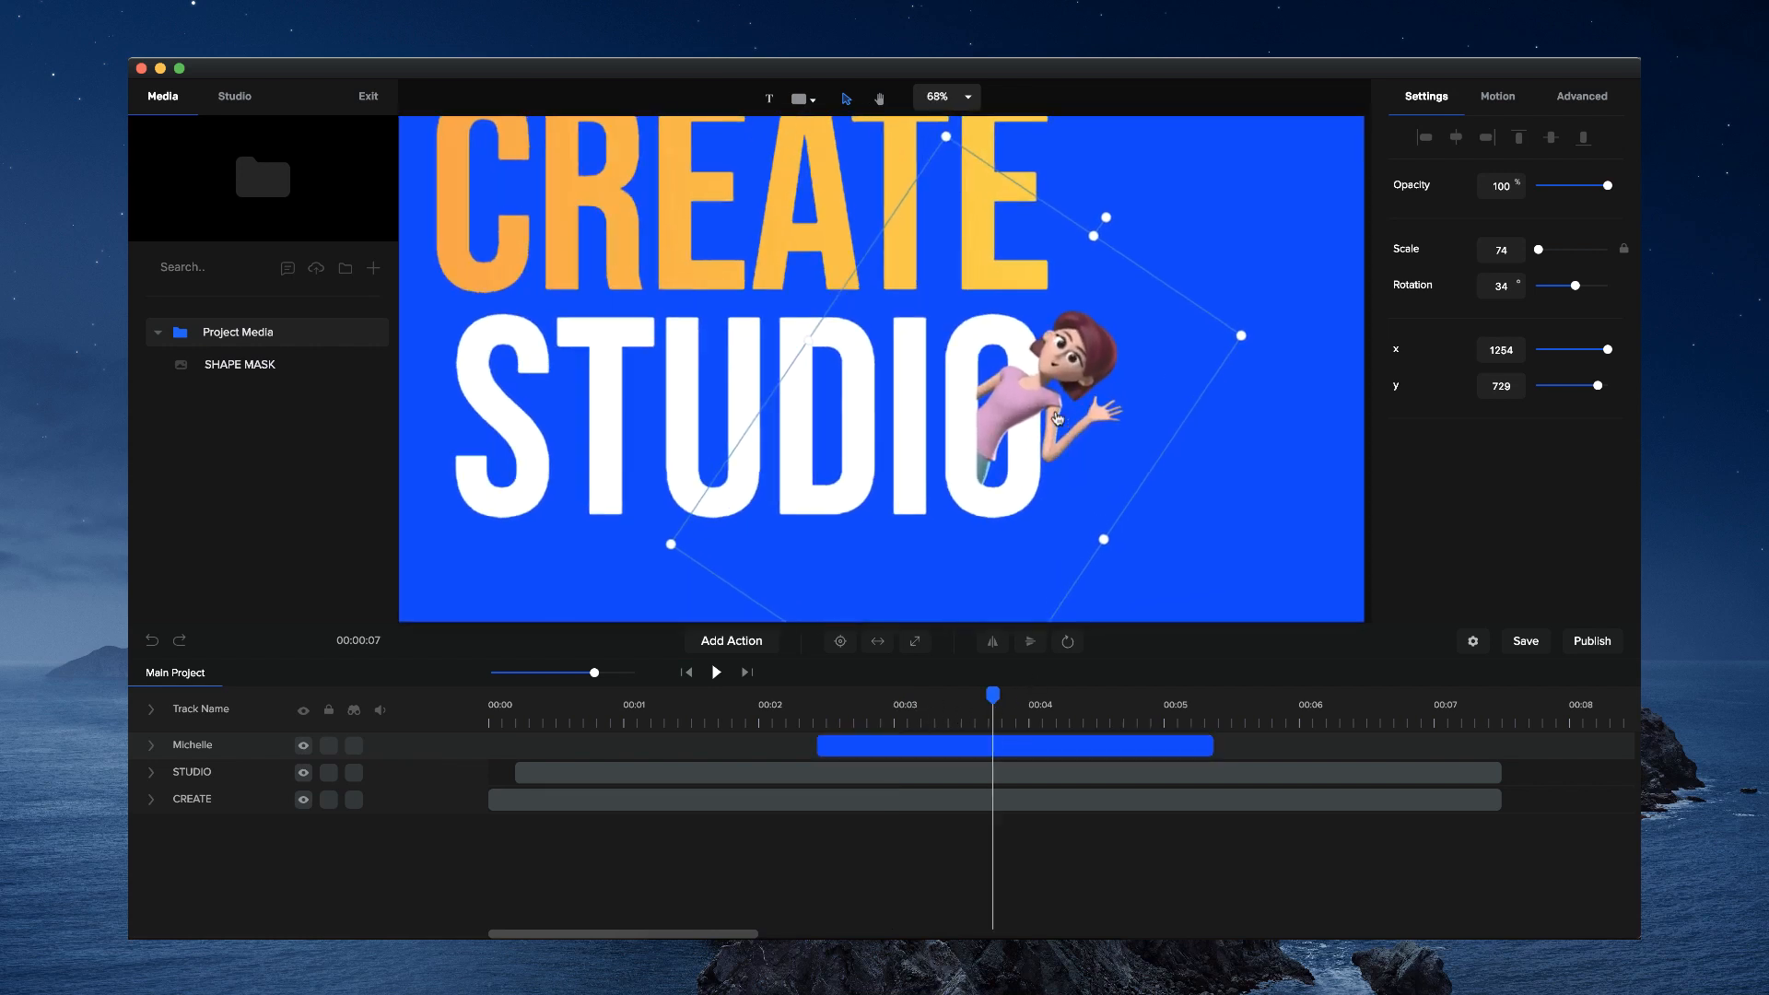
scroll(967, 474, "down", 4)
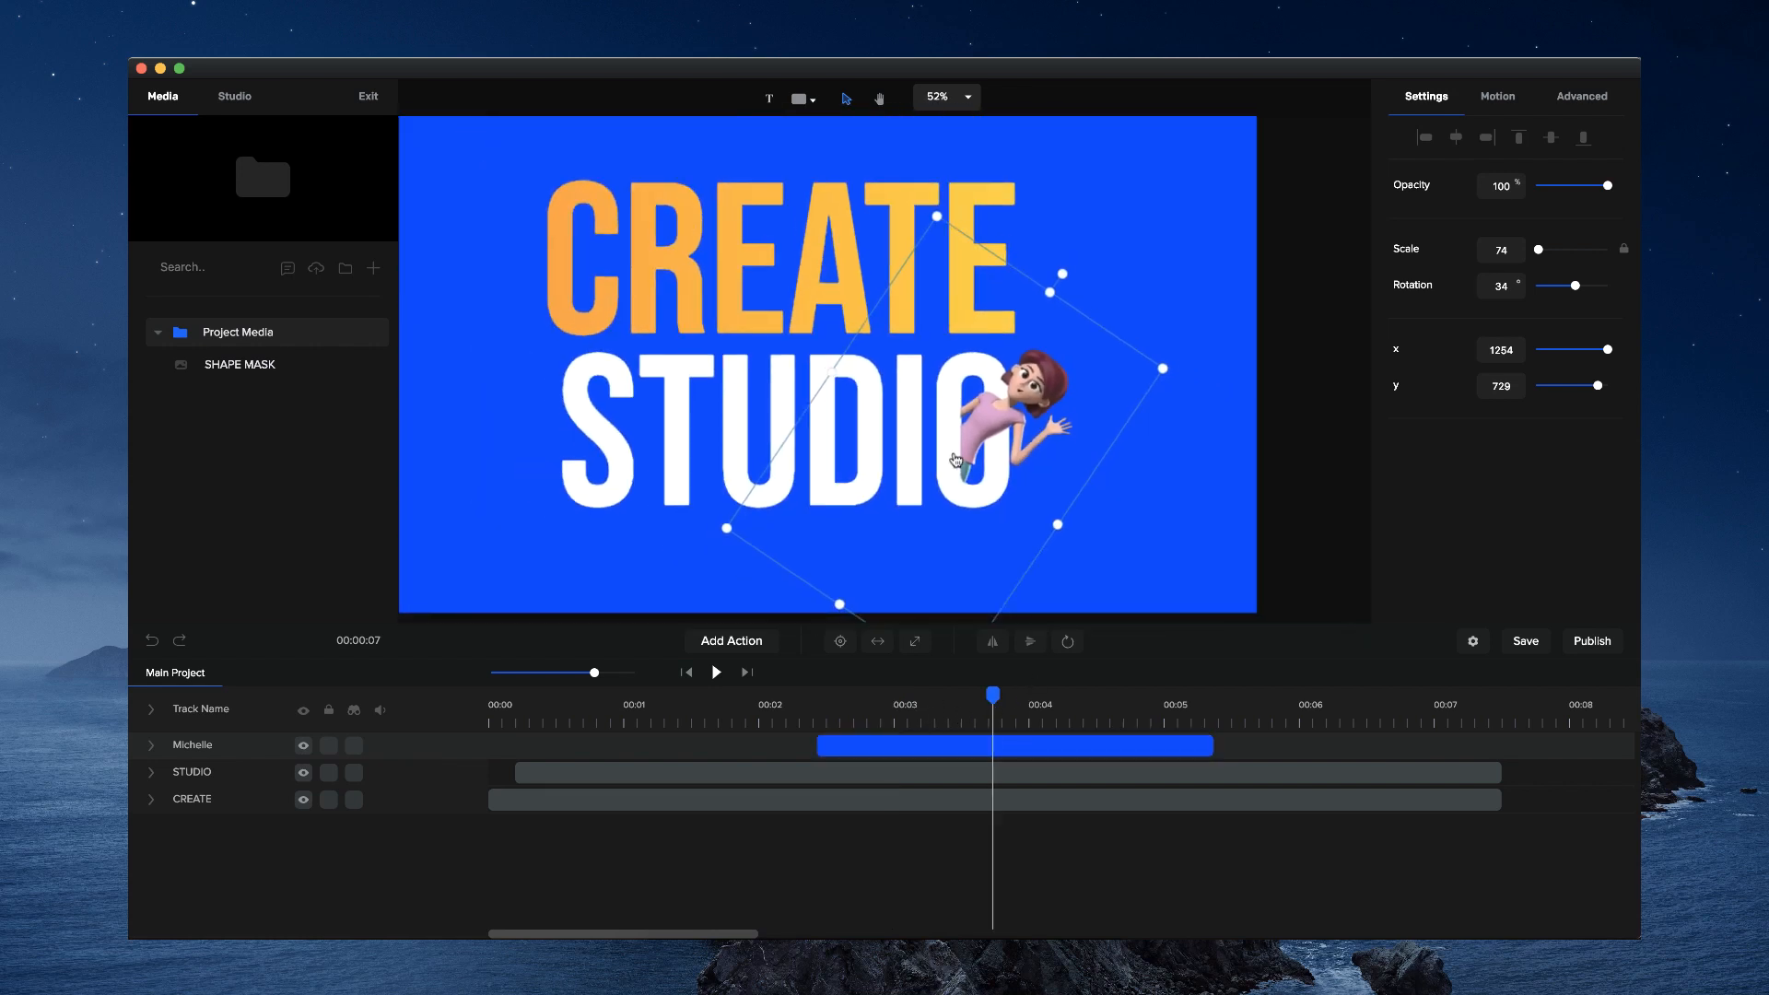
key("Delete")
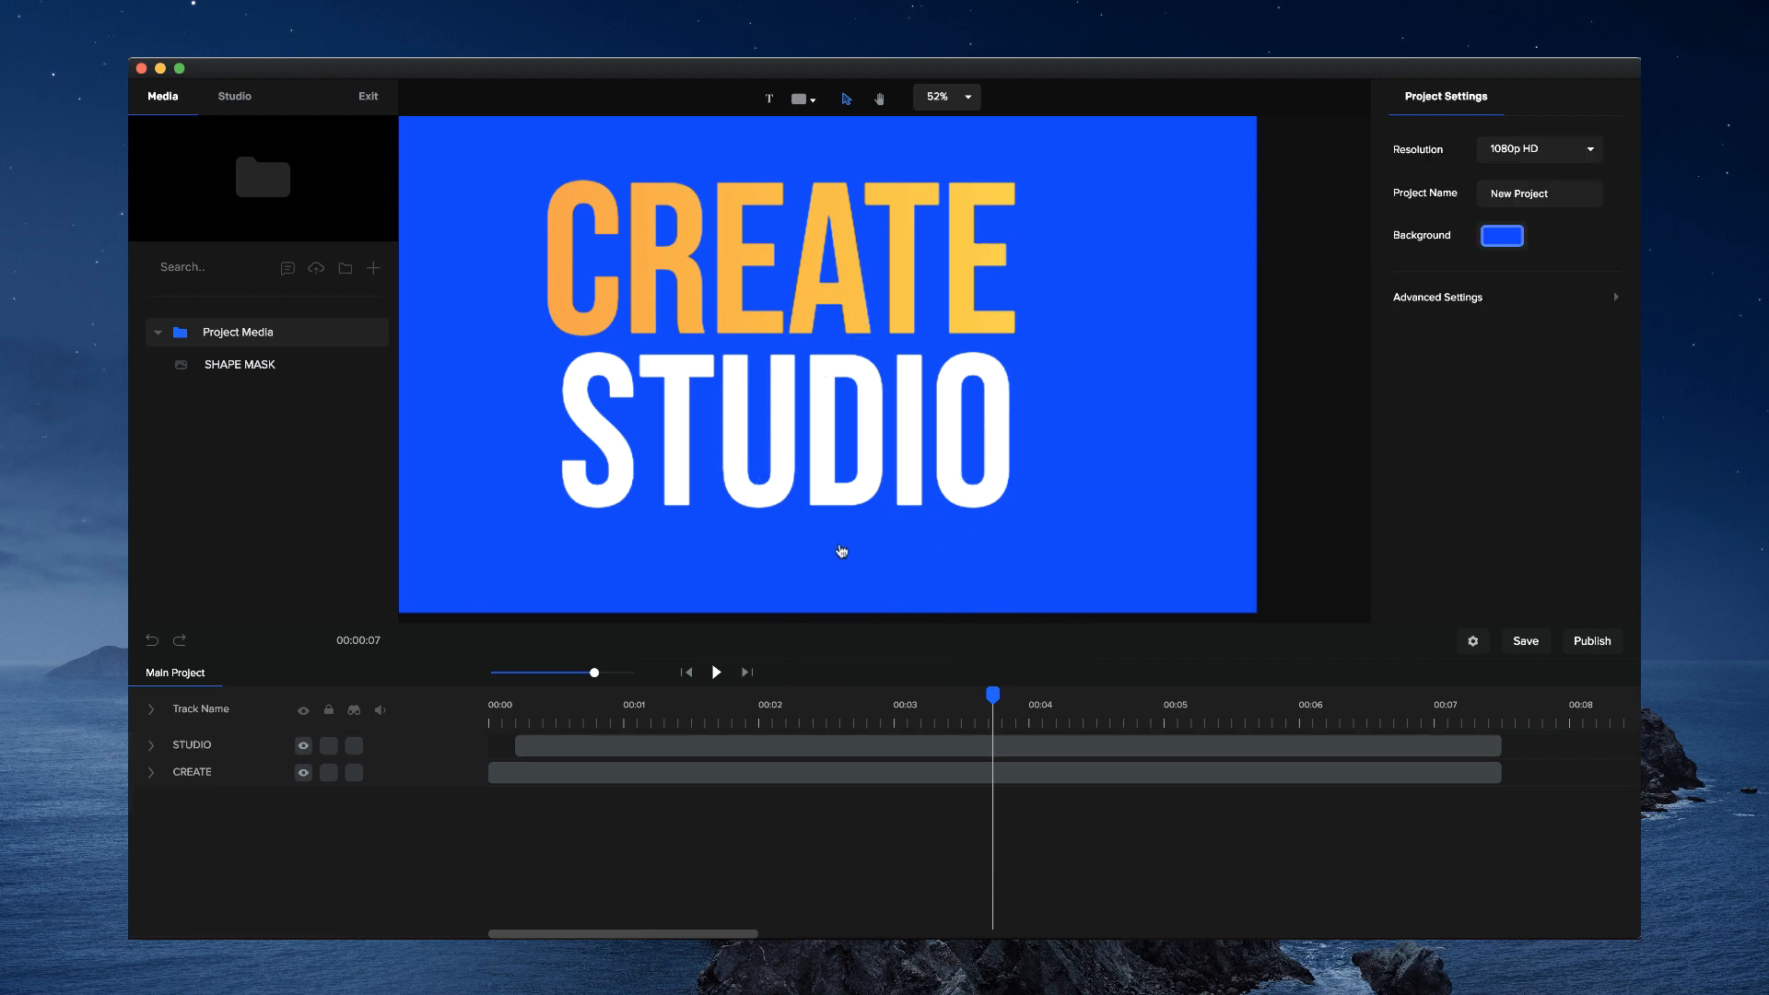
- Add the 3D character Michelle to the canvas and change her action to Waving
left_click(157, 337)
left_click(234, 95)
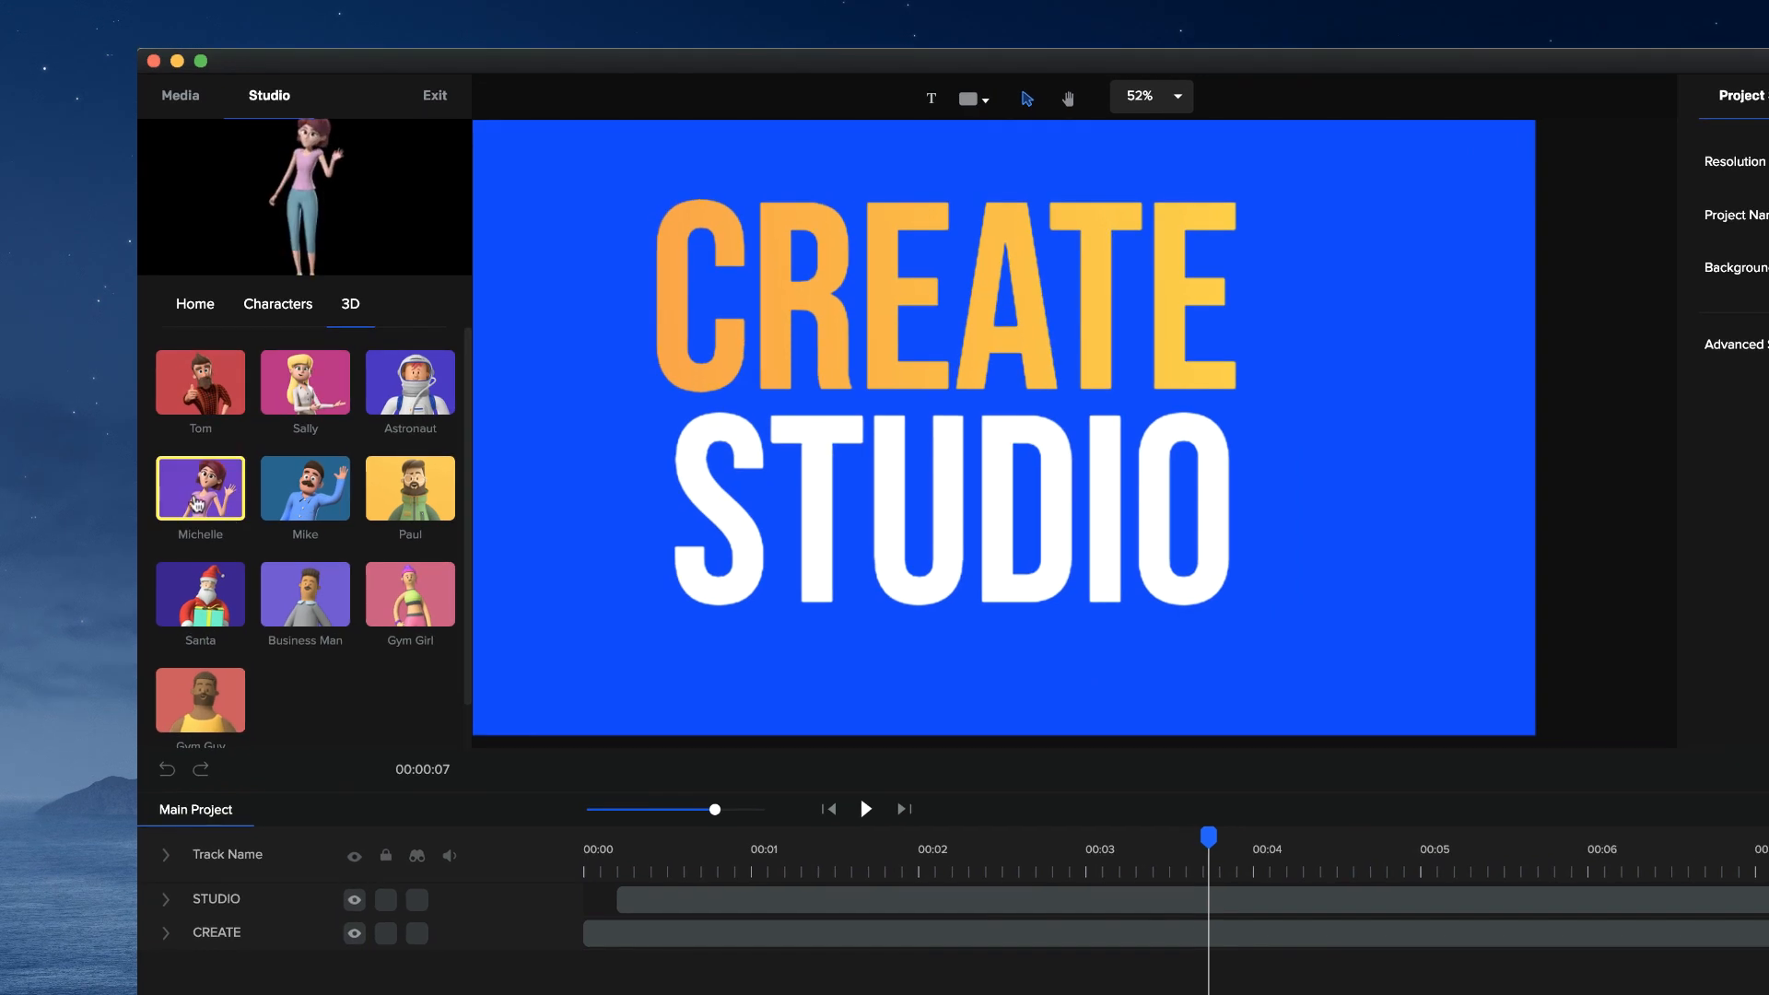
left_click_drag(197, 478, 1017, 357)
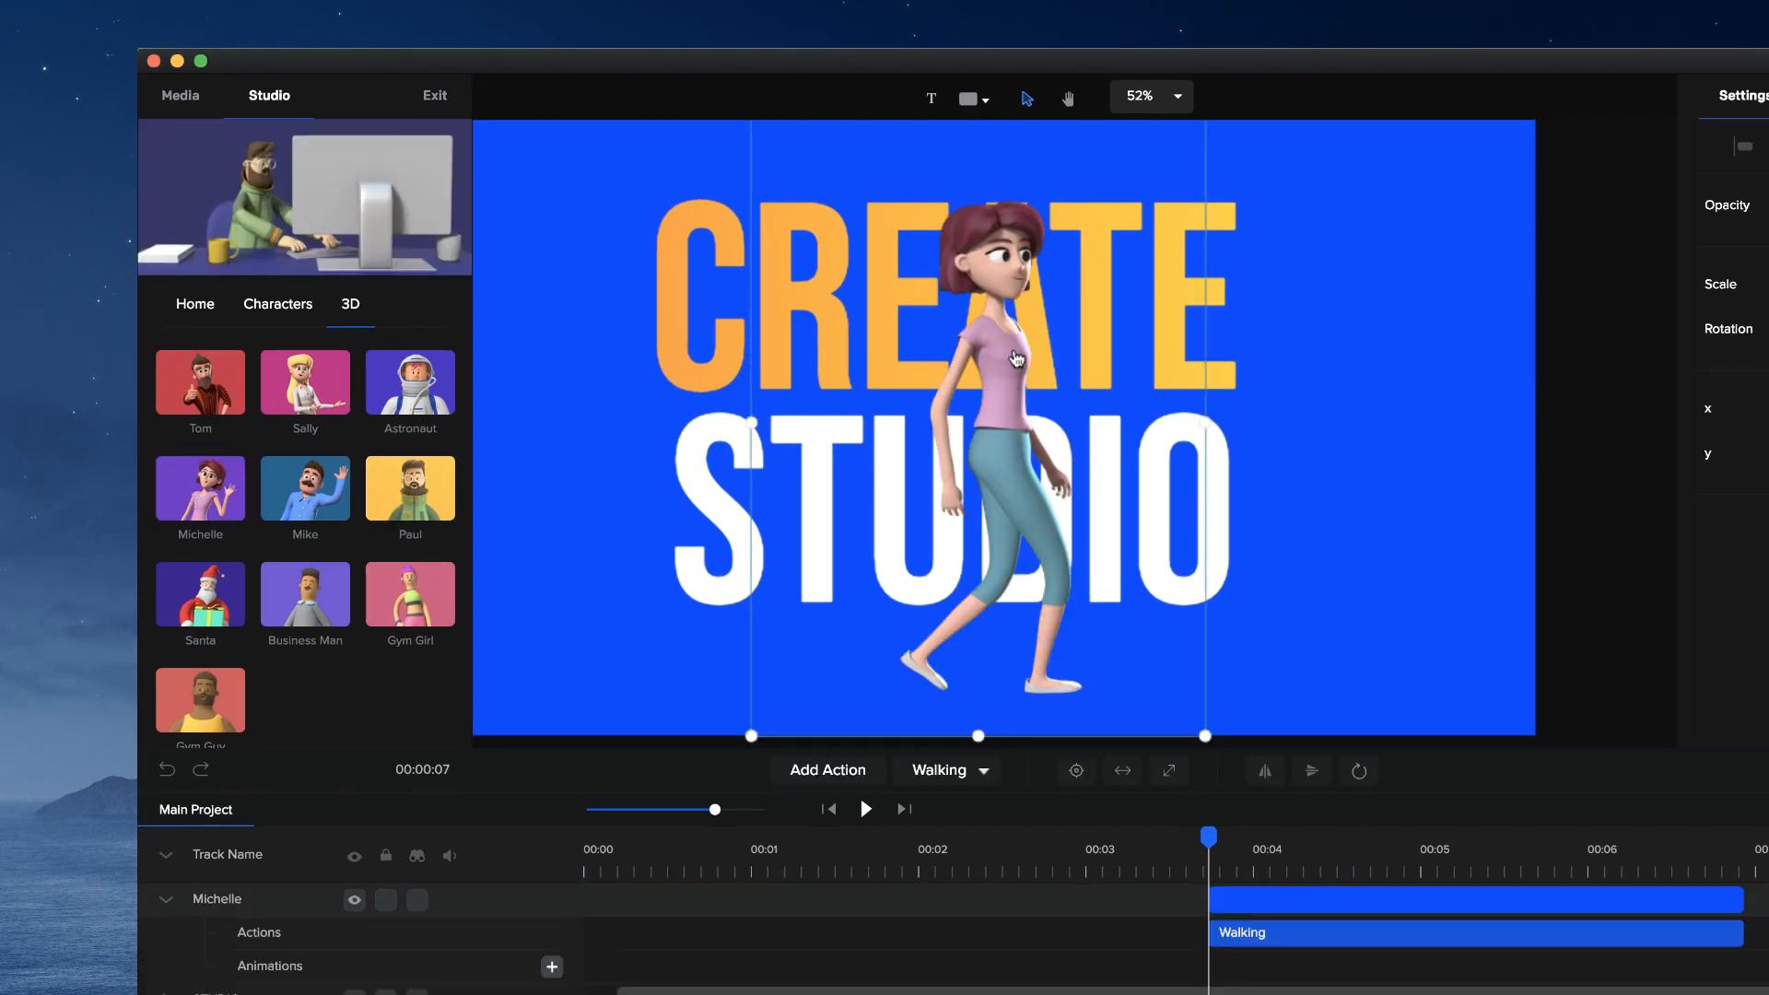
left_click(955, 779)
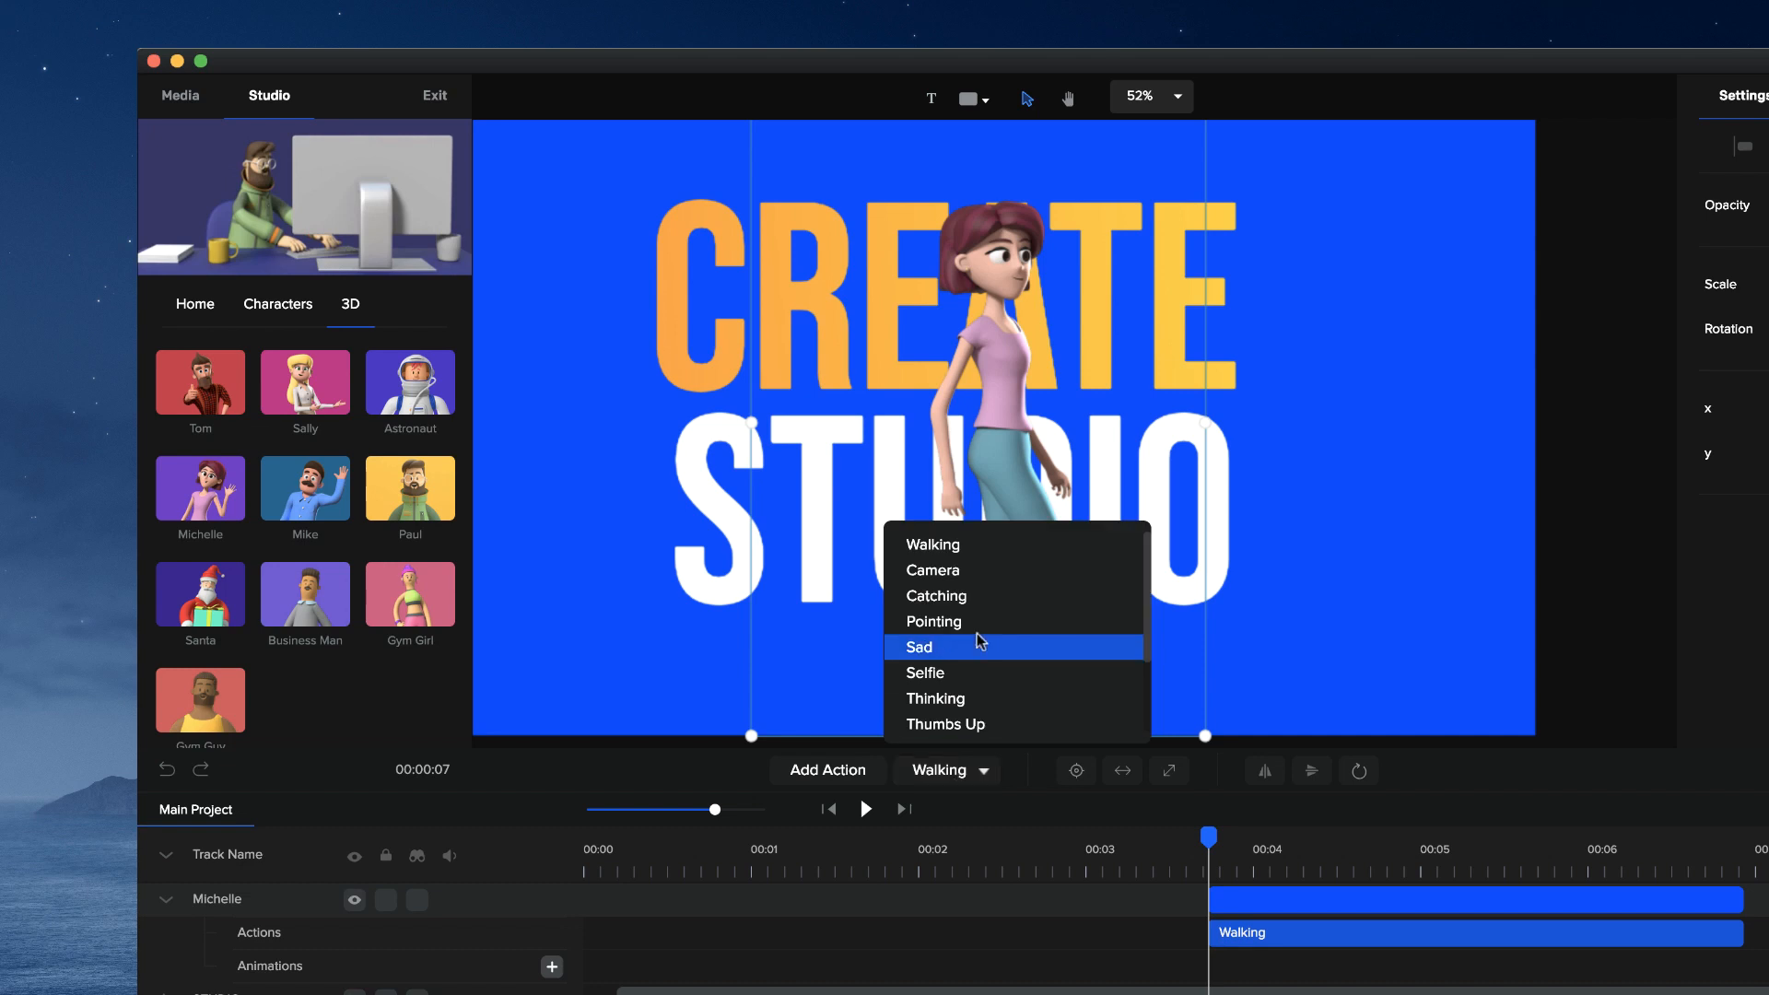
scroll(976, 647, "down", 2)
left_click(939, 721)
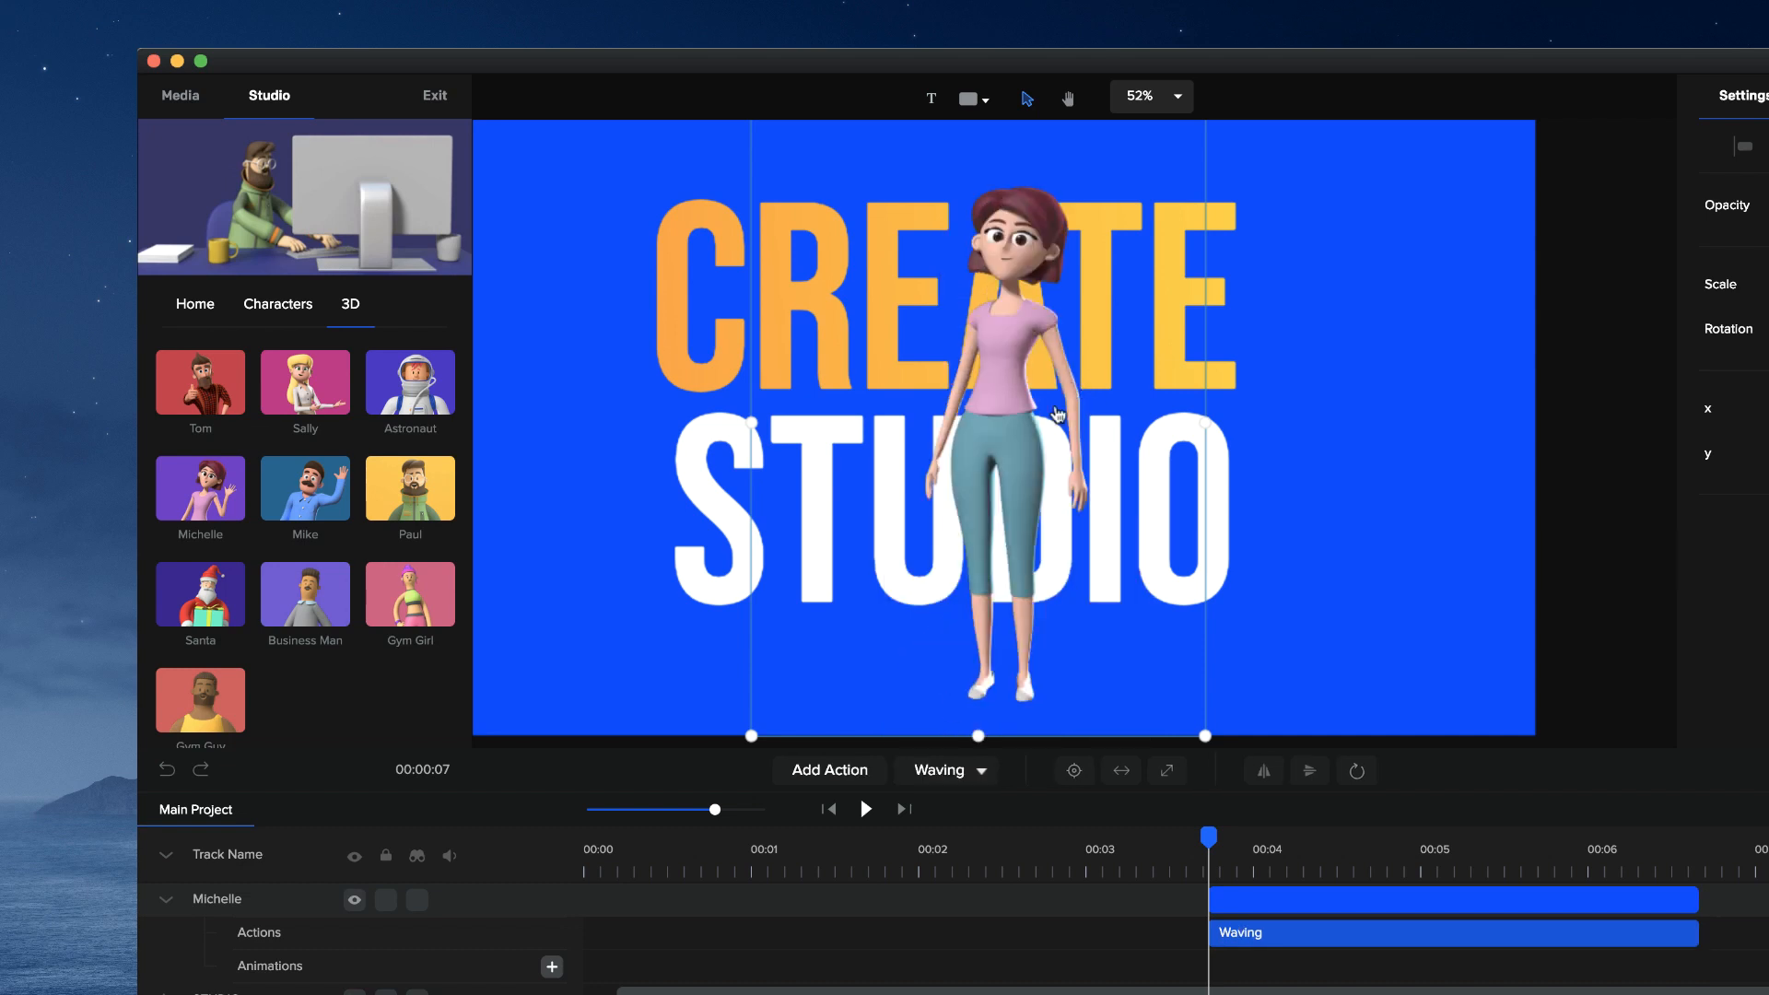
- Scale Michelle to about 77, rotate her about 32° and place her leaning out over the O of STUDIO at about x 1278, y 730
mouse_move(1213, 834)
left_mouse_down()
mouse_move(1456, 836)
mouse_move(1220, 827)
left_mouse_up()
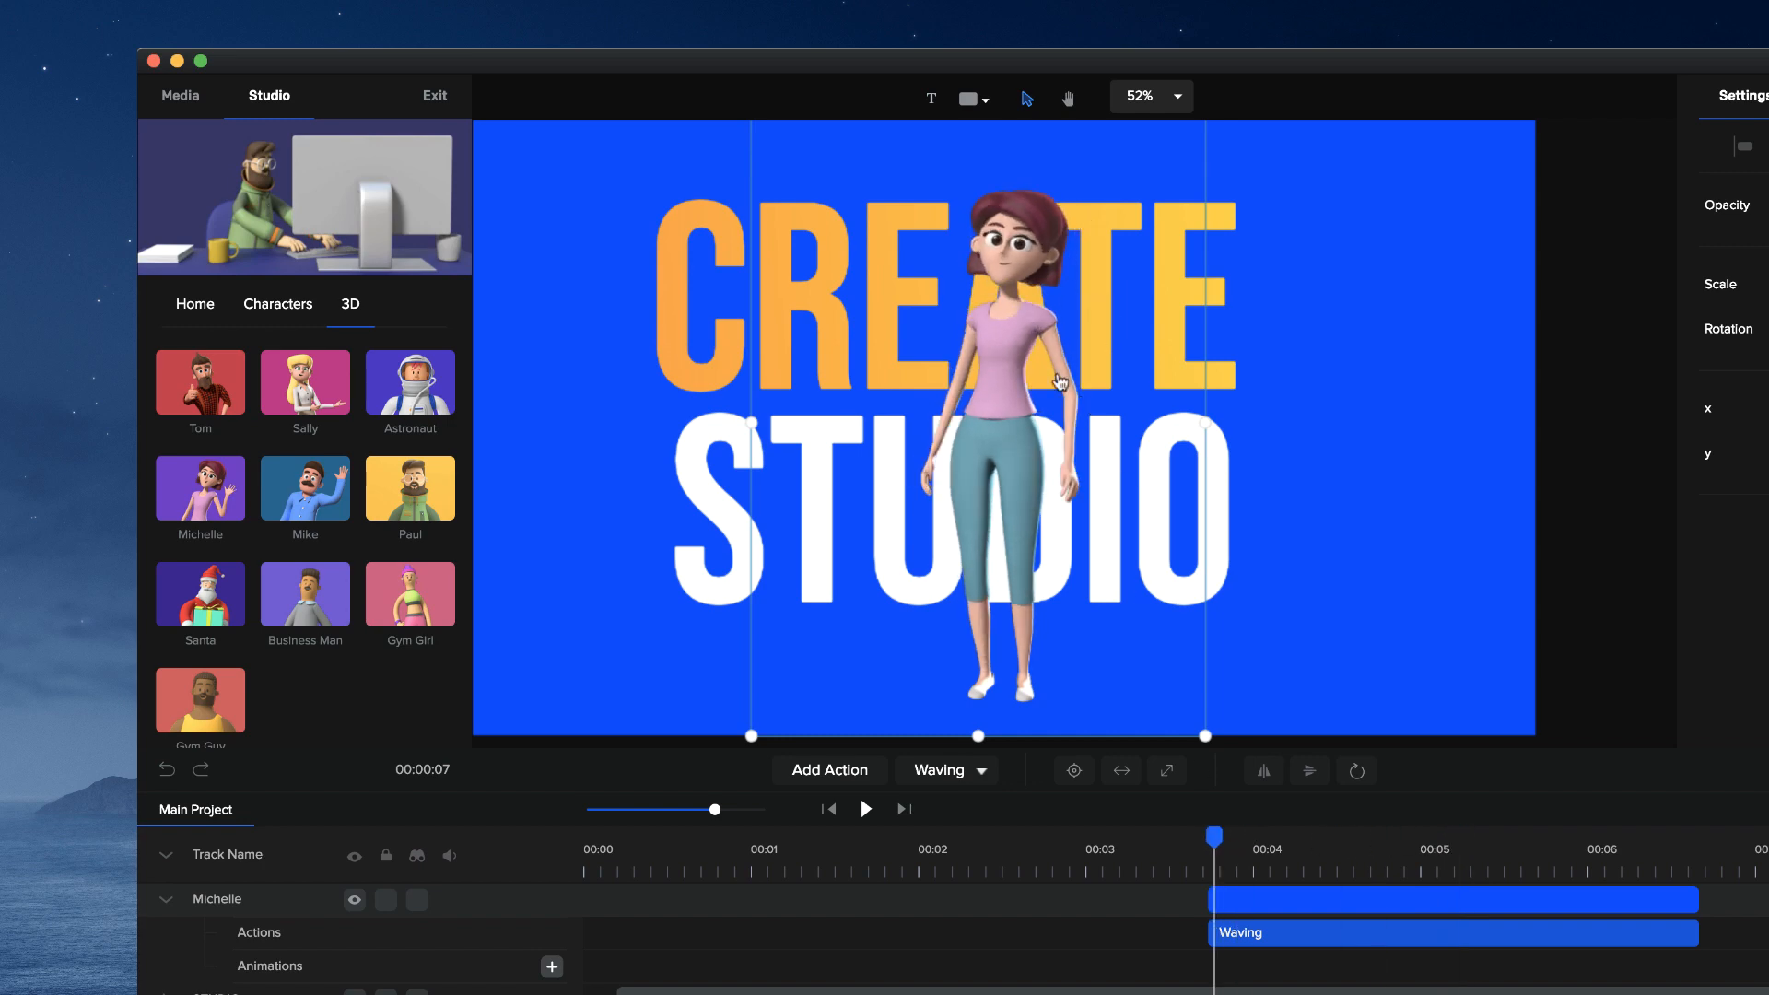
left_click_drag(1019, 343, 1182, 458)
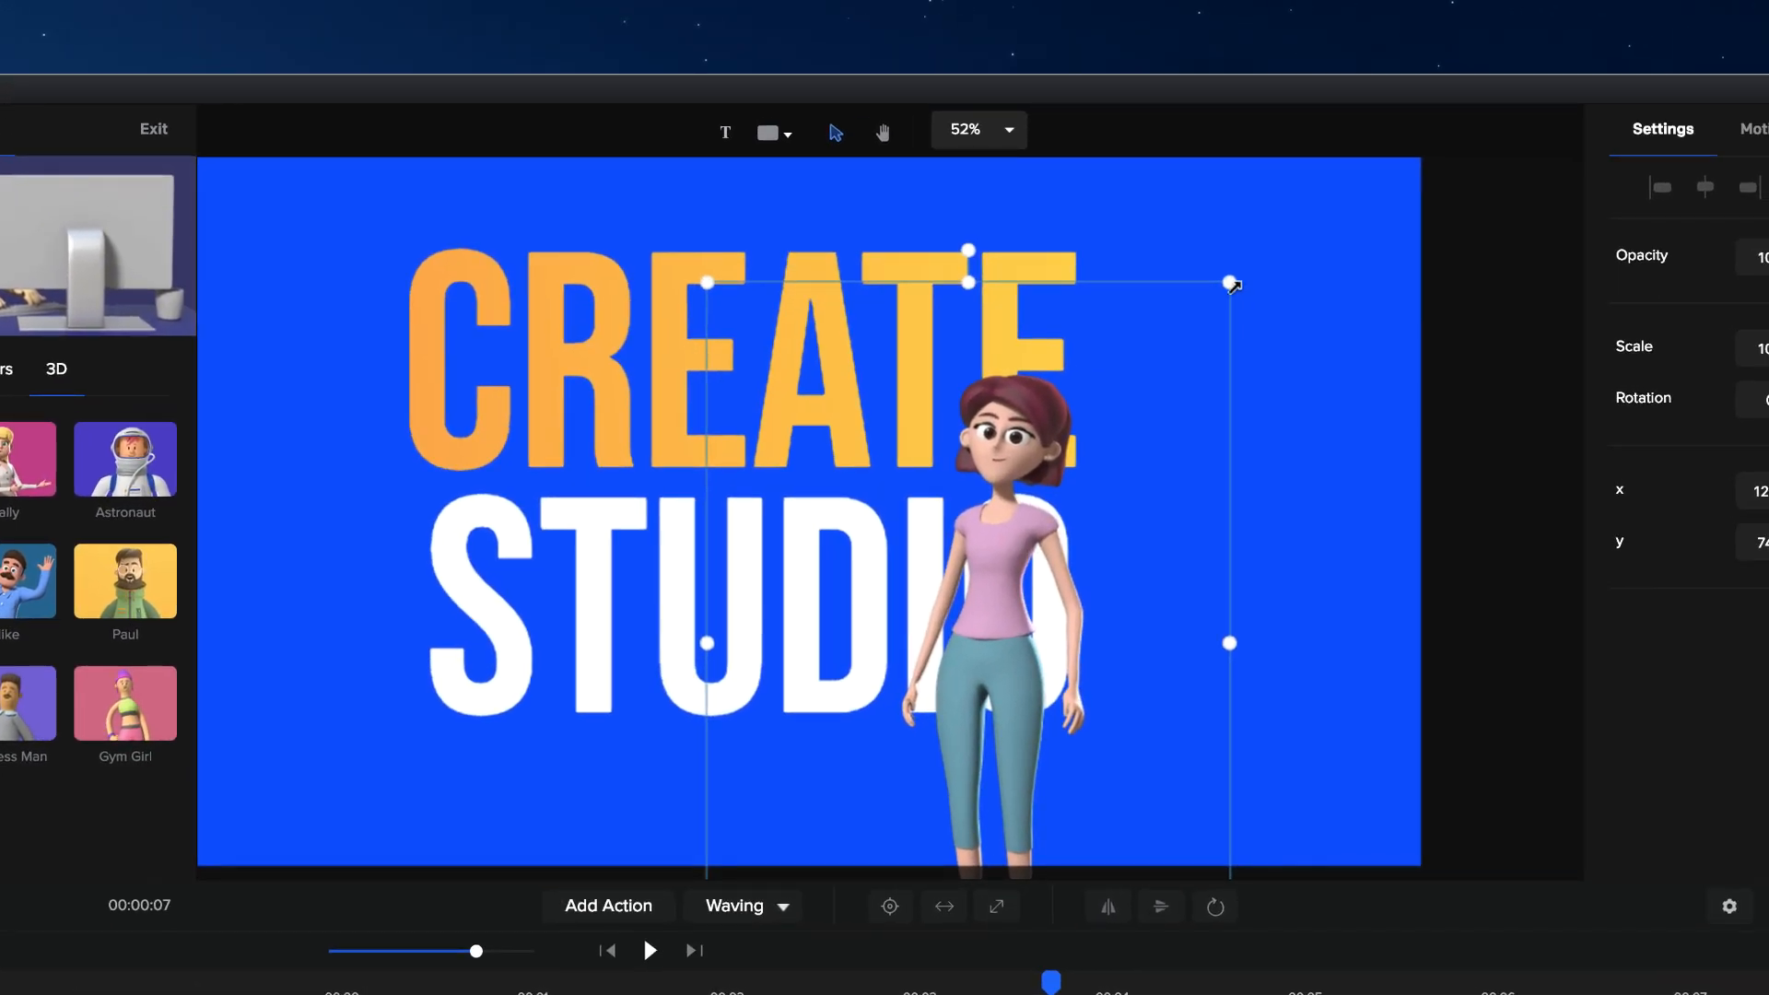
left_click_drag(1232, 286, 1109, 453)
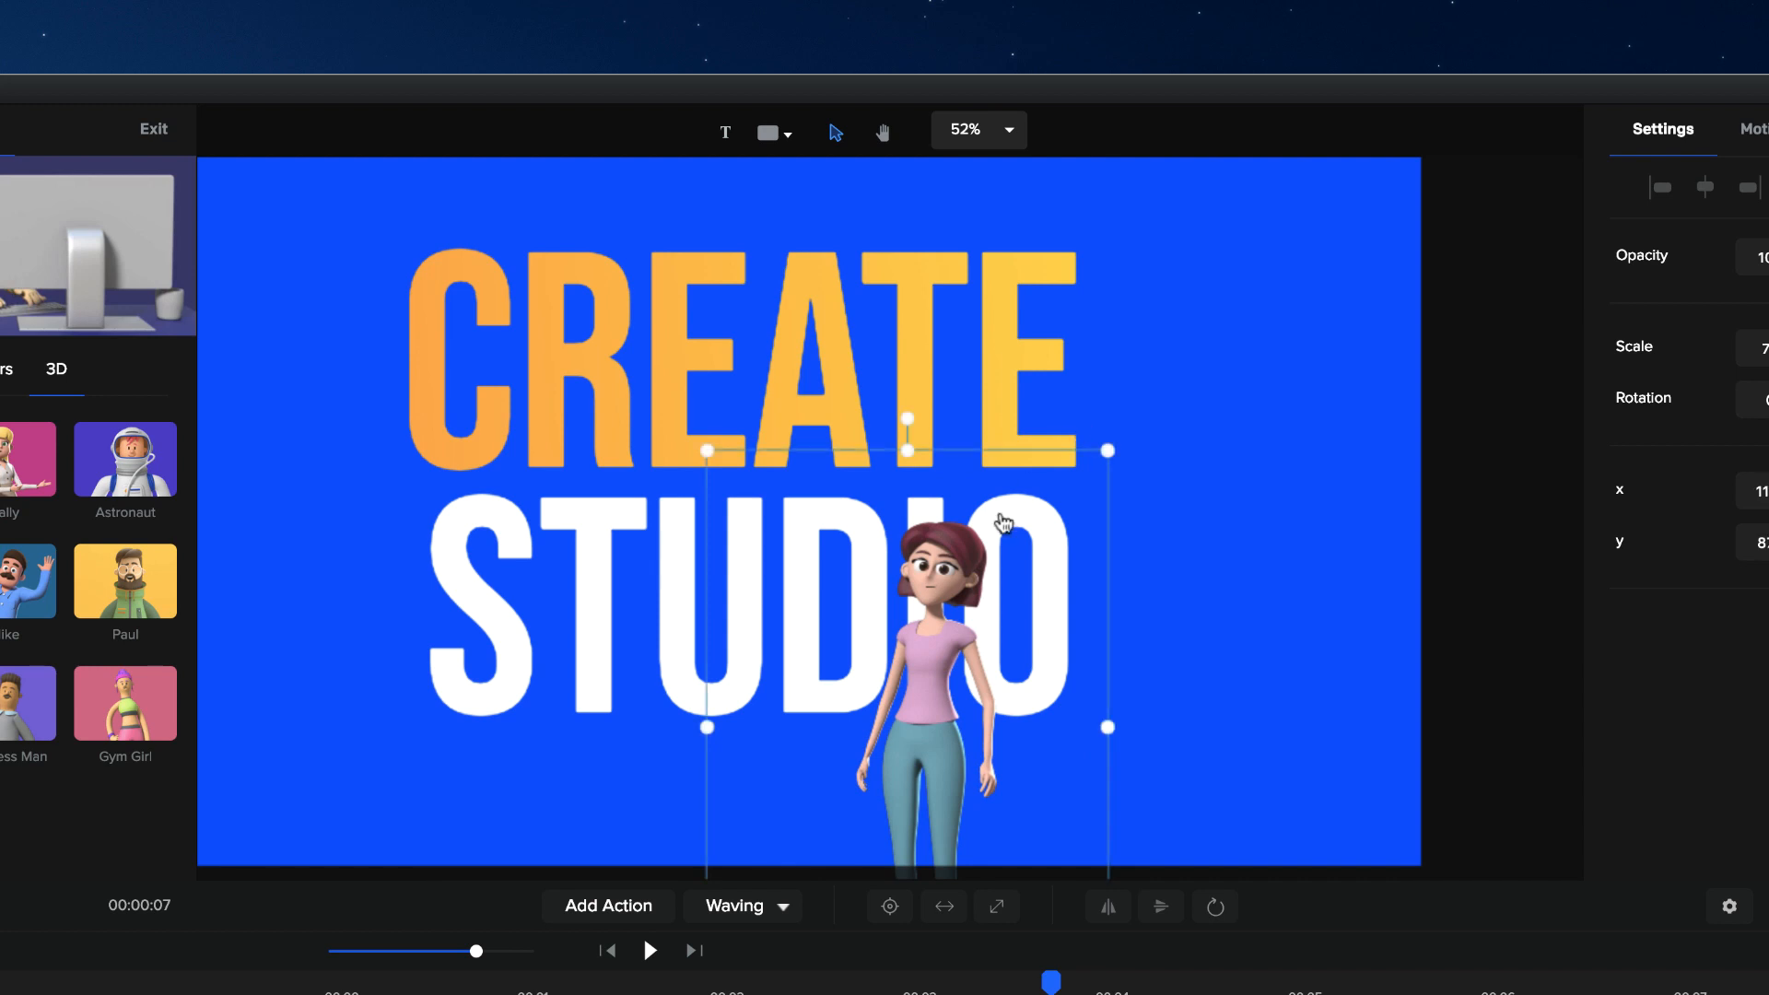
left_click_drag(938, 579, 1012, 537)
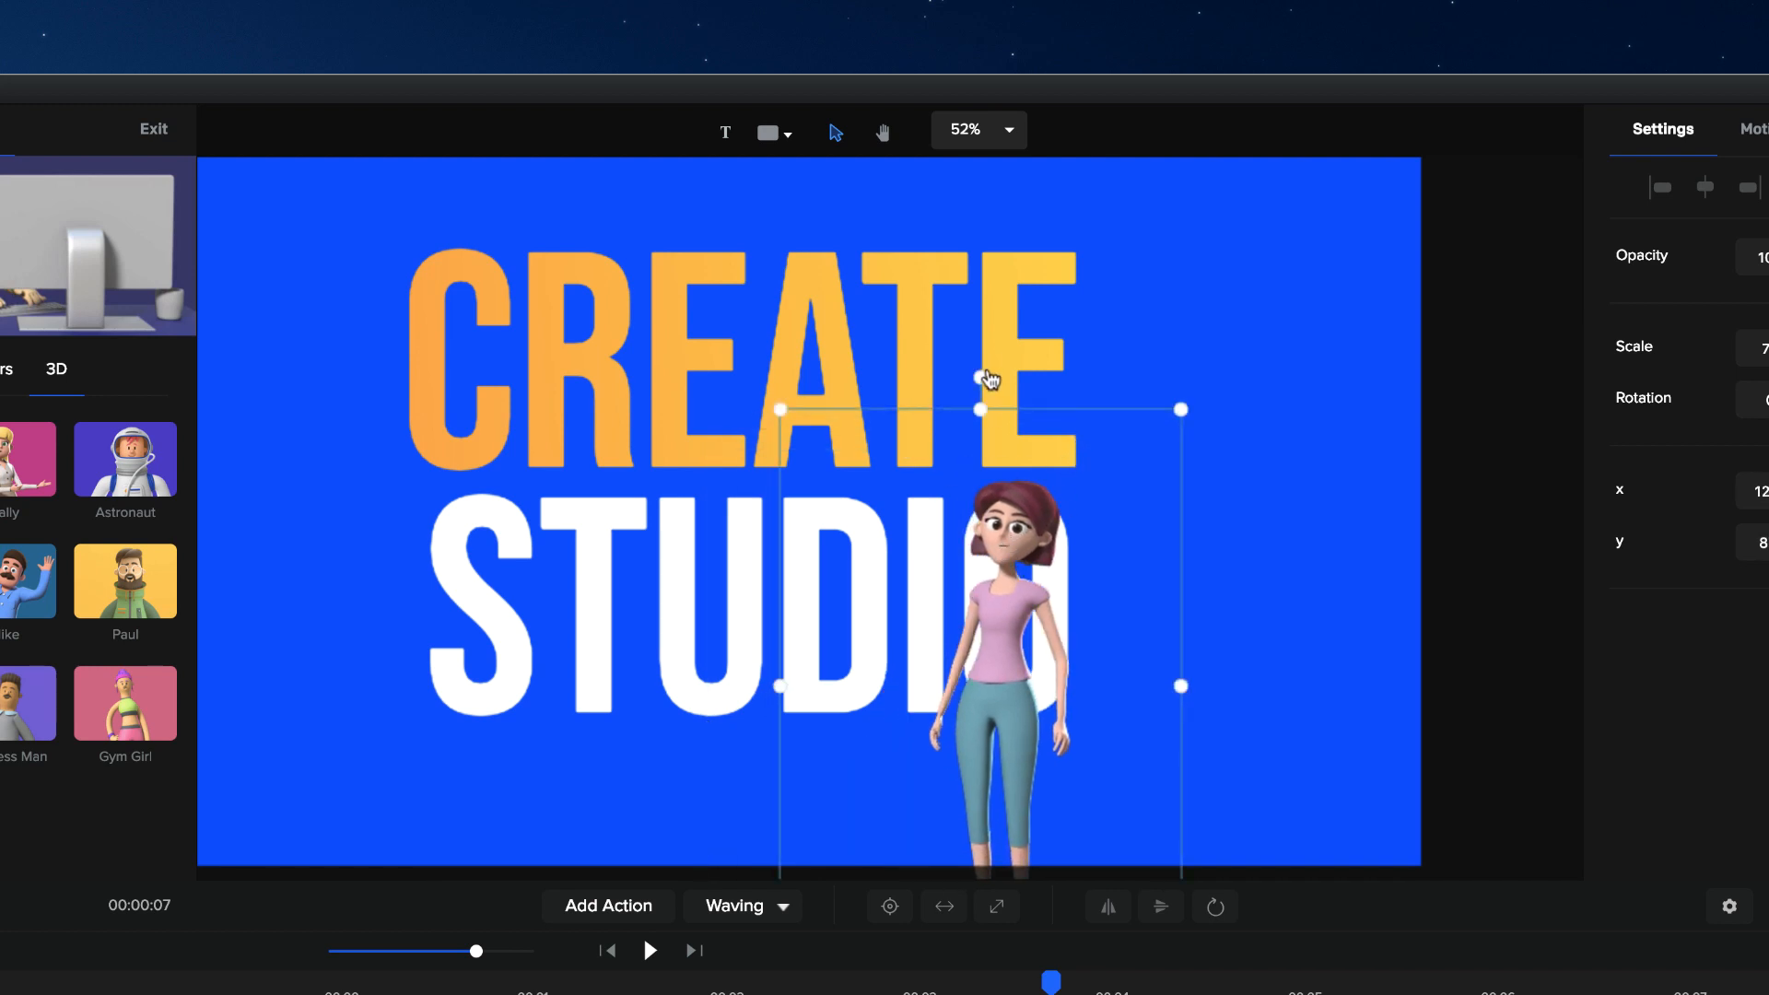
left_click_drag(978, 376, 1167, 398)
left_click_drag(1010, 641, 1023, 587)
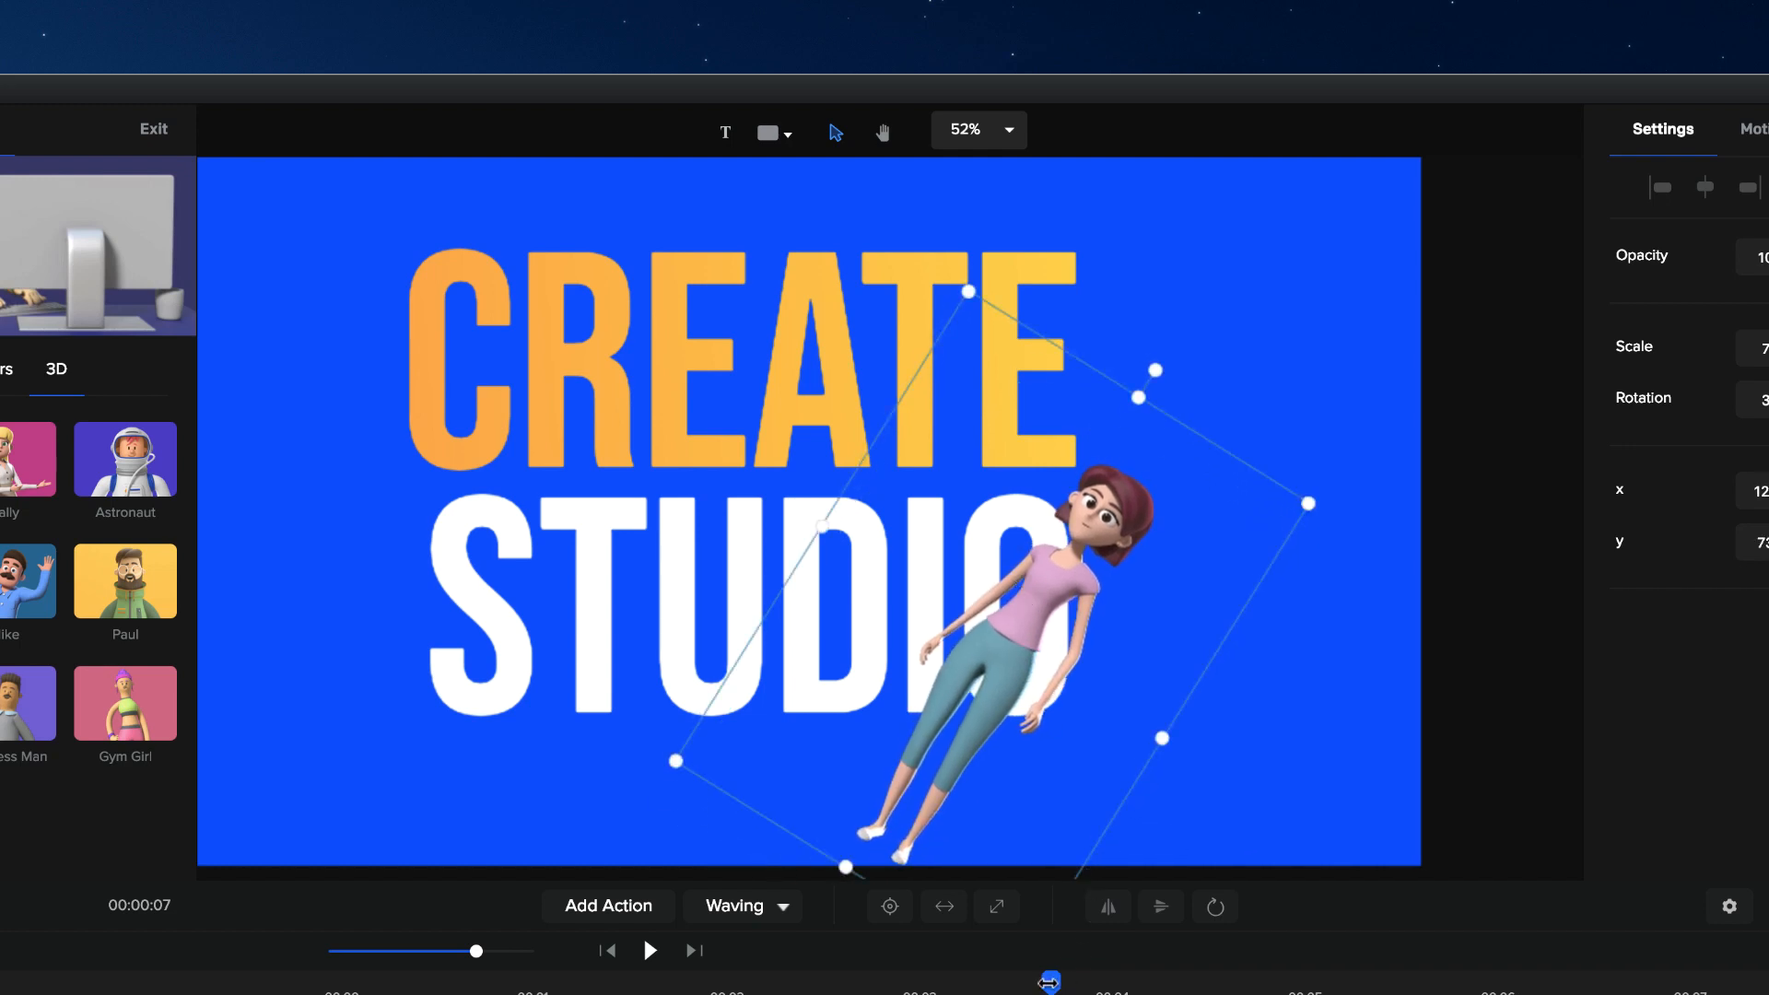
- Move the Michelle clip earlier on the timeline so it starts shortly after the 2-second mark
mouse_move(1048, 983)
left_mouse_down()
mouse_move(1351, 981)
mouse_move(1063, 969)
left_mouse_up()
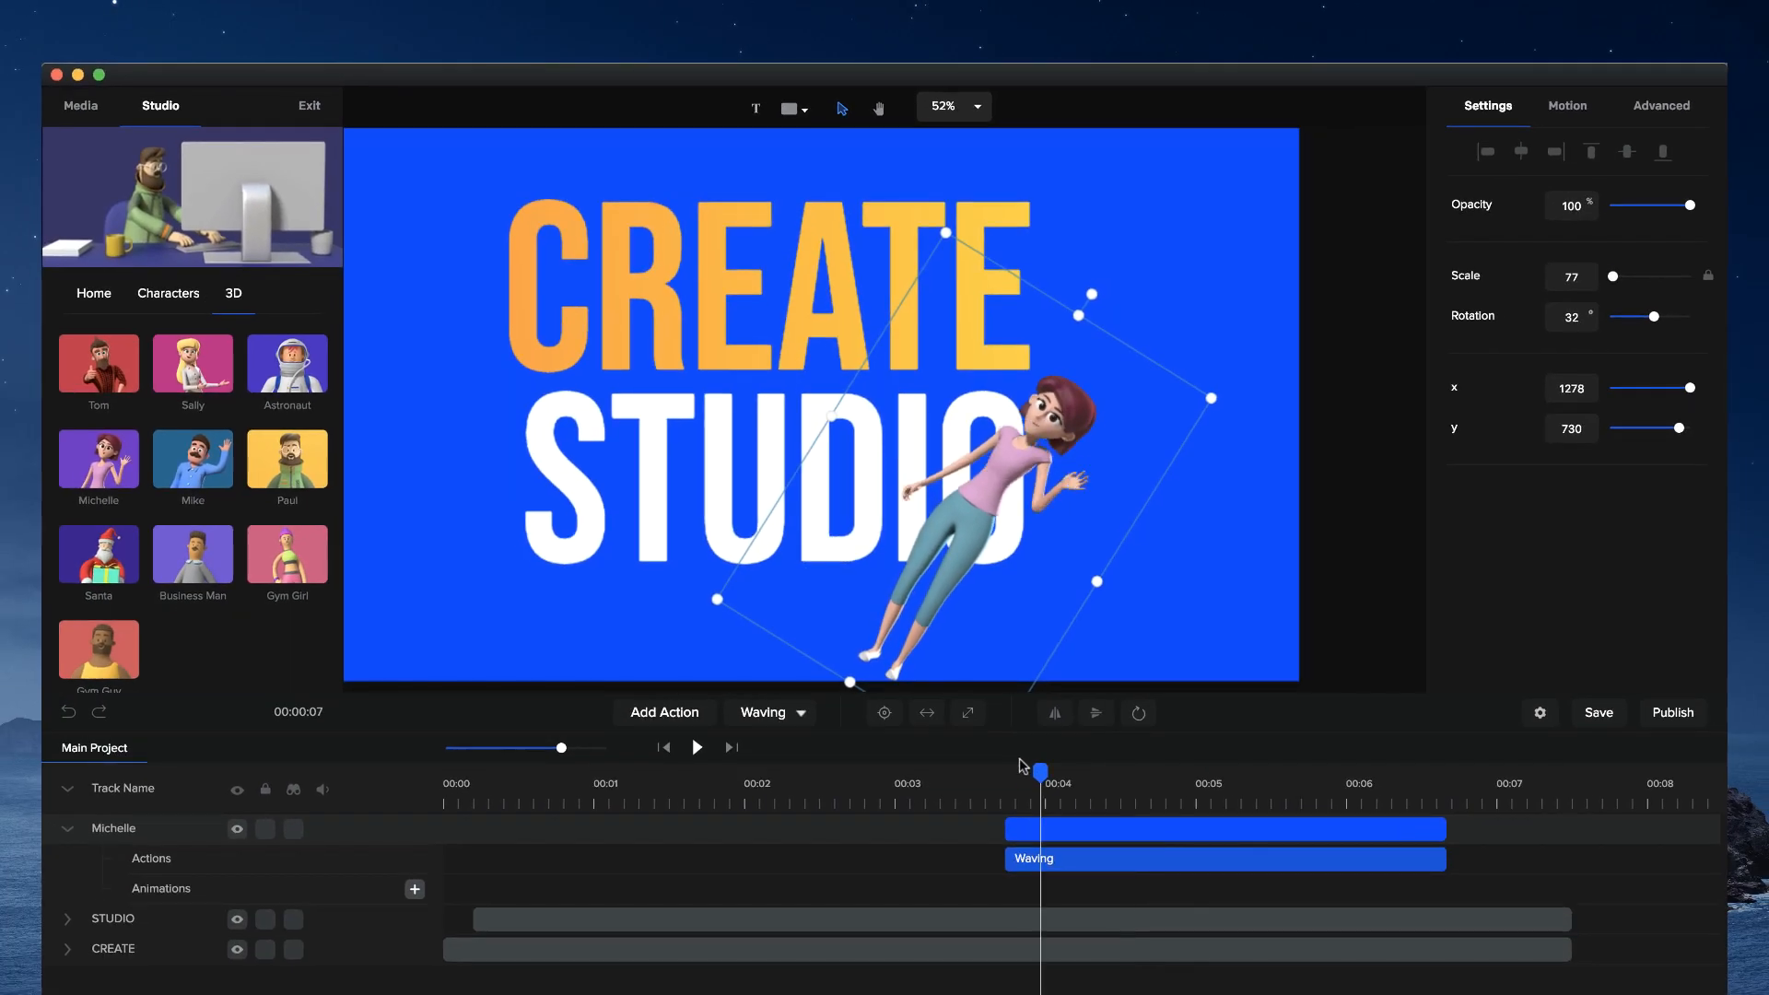
left_click_drag(1021, 764, 861, 745)
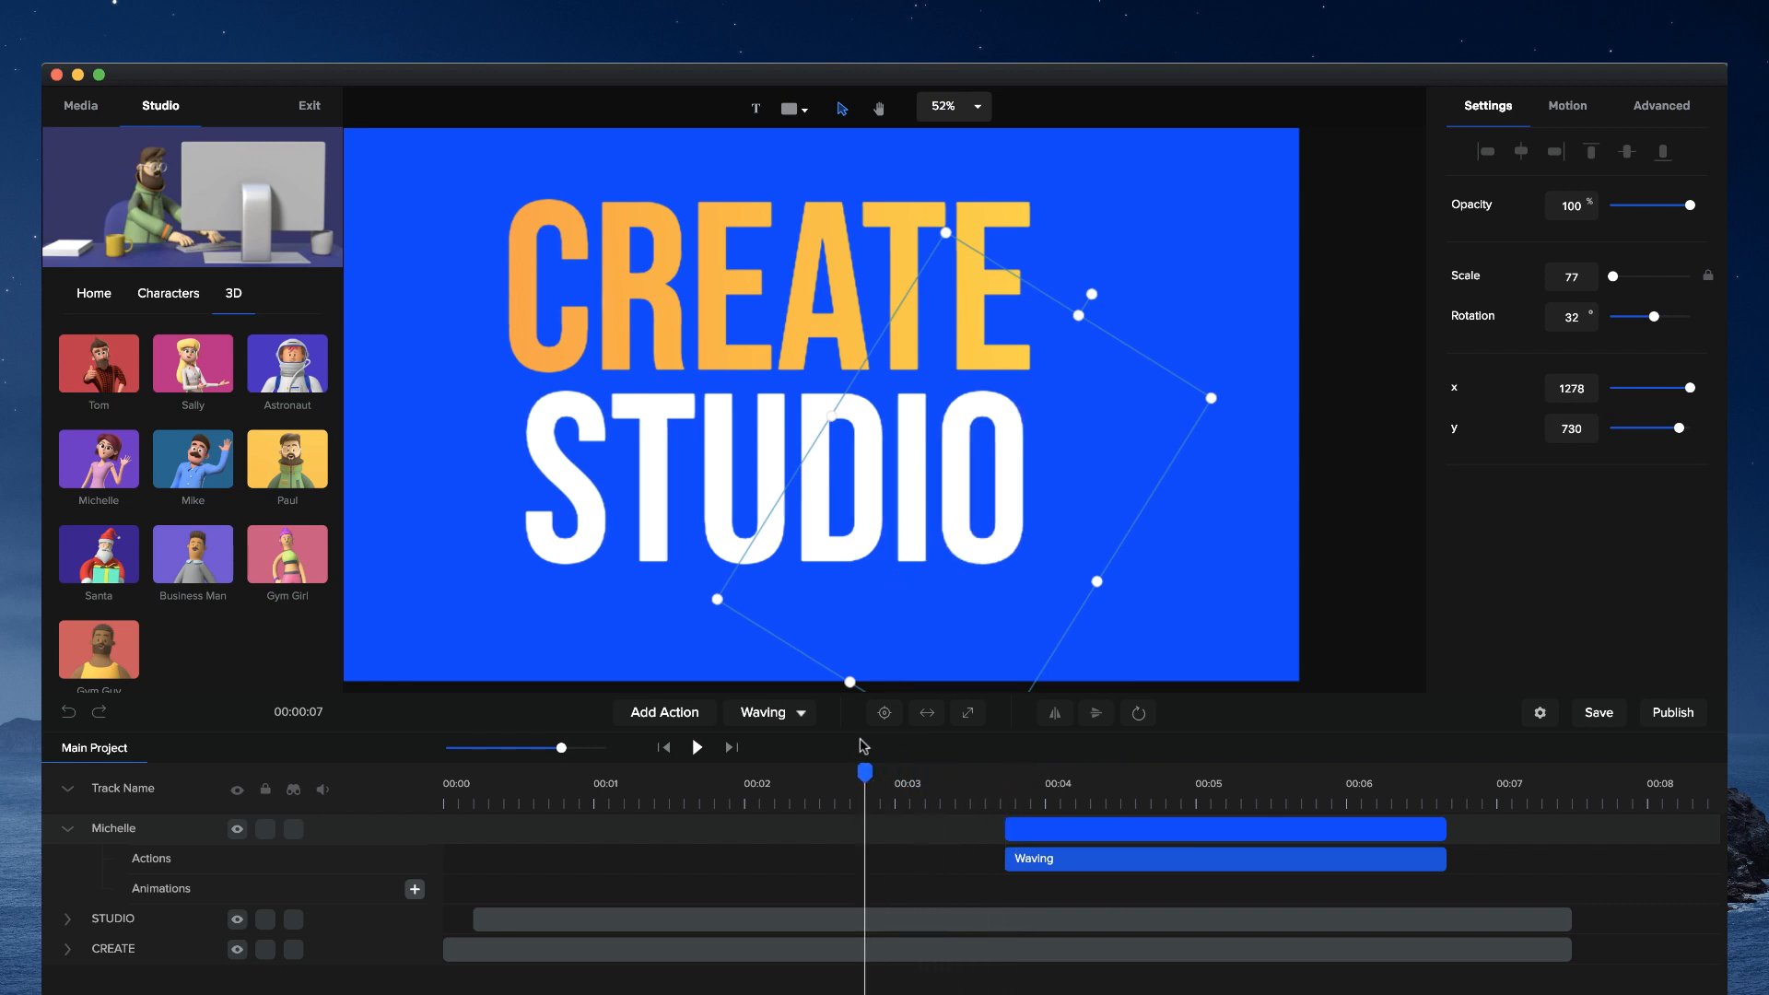
mouse_move(783, 784)
left_mouse_down()
mouse_move(738, 776)
mouse_move(789, 775)
left_mouse_up()
left_click(1047, 833)
left_click_drag(1047, 833, 832, 831)
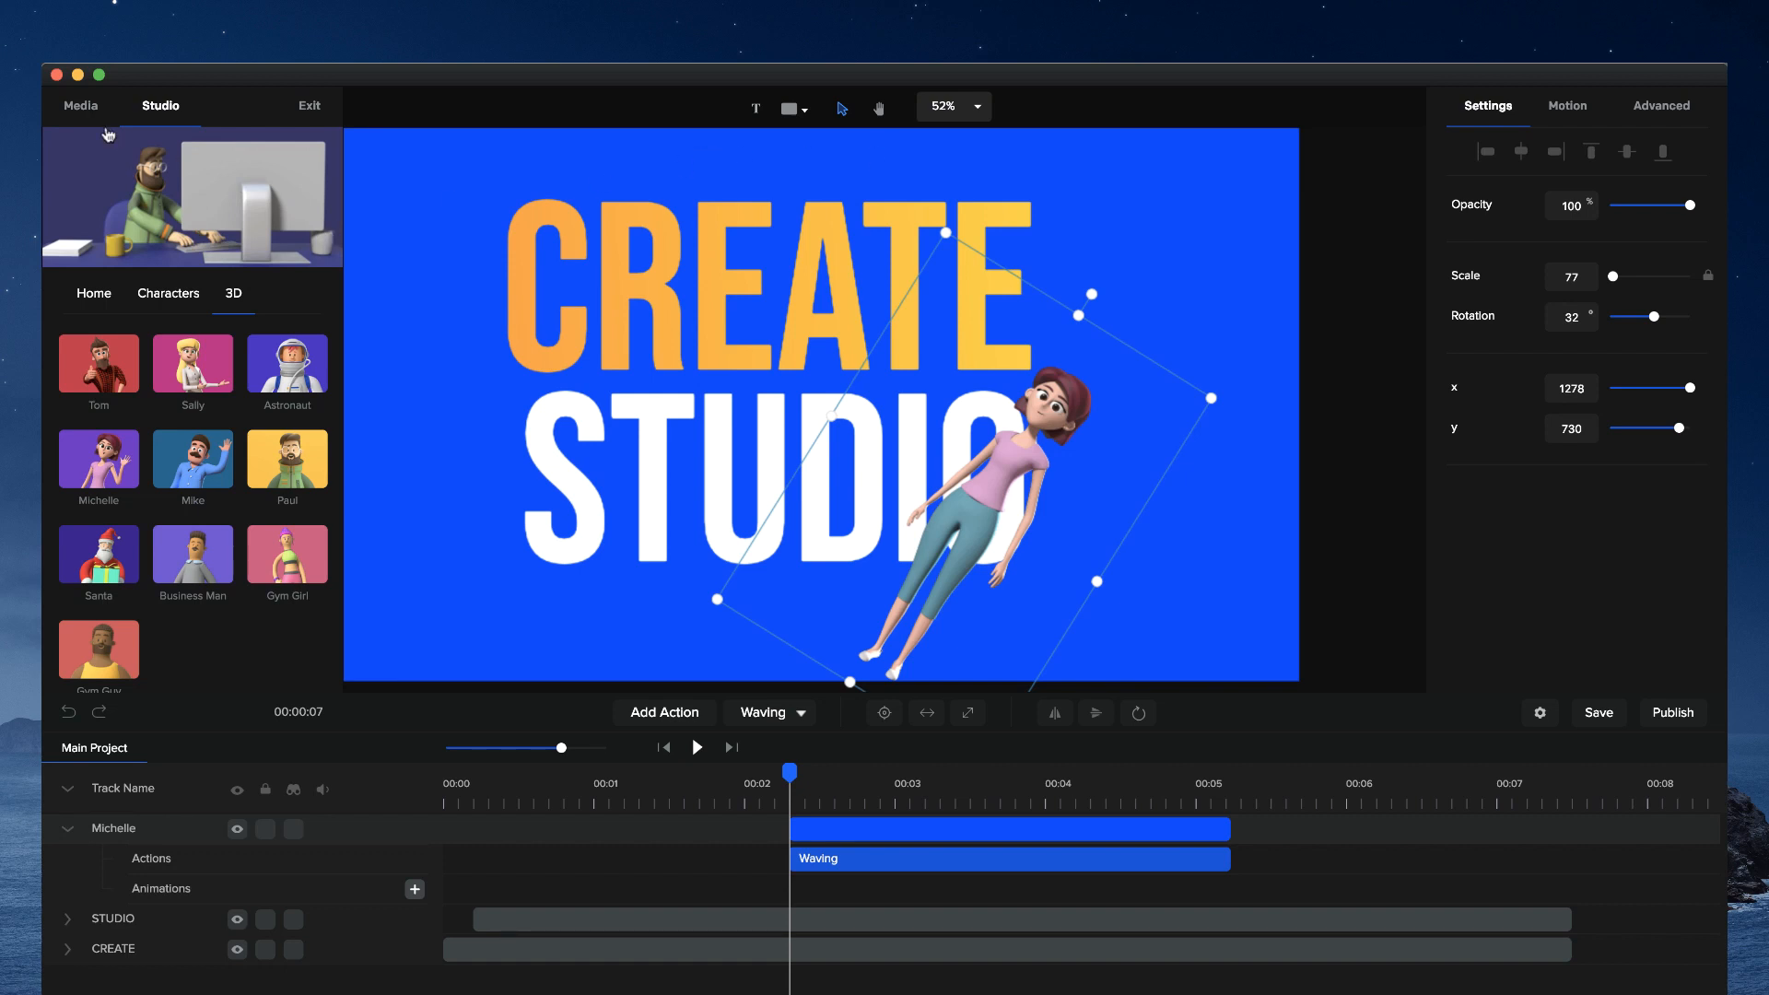
- Add a rounded rectangle, rotate it to -90°, scale it to about 1599 and place it over the O of STUDIO
left_click(100, 110)
left_click(794, 110)
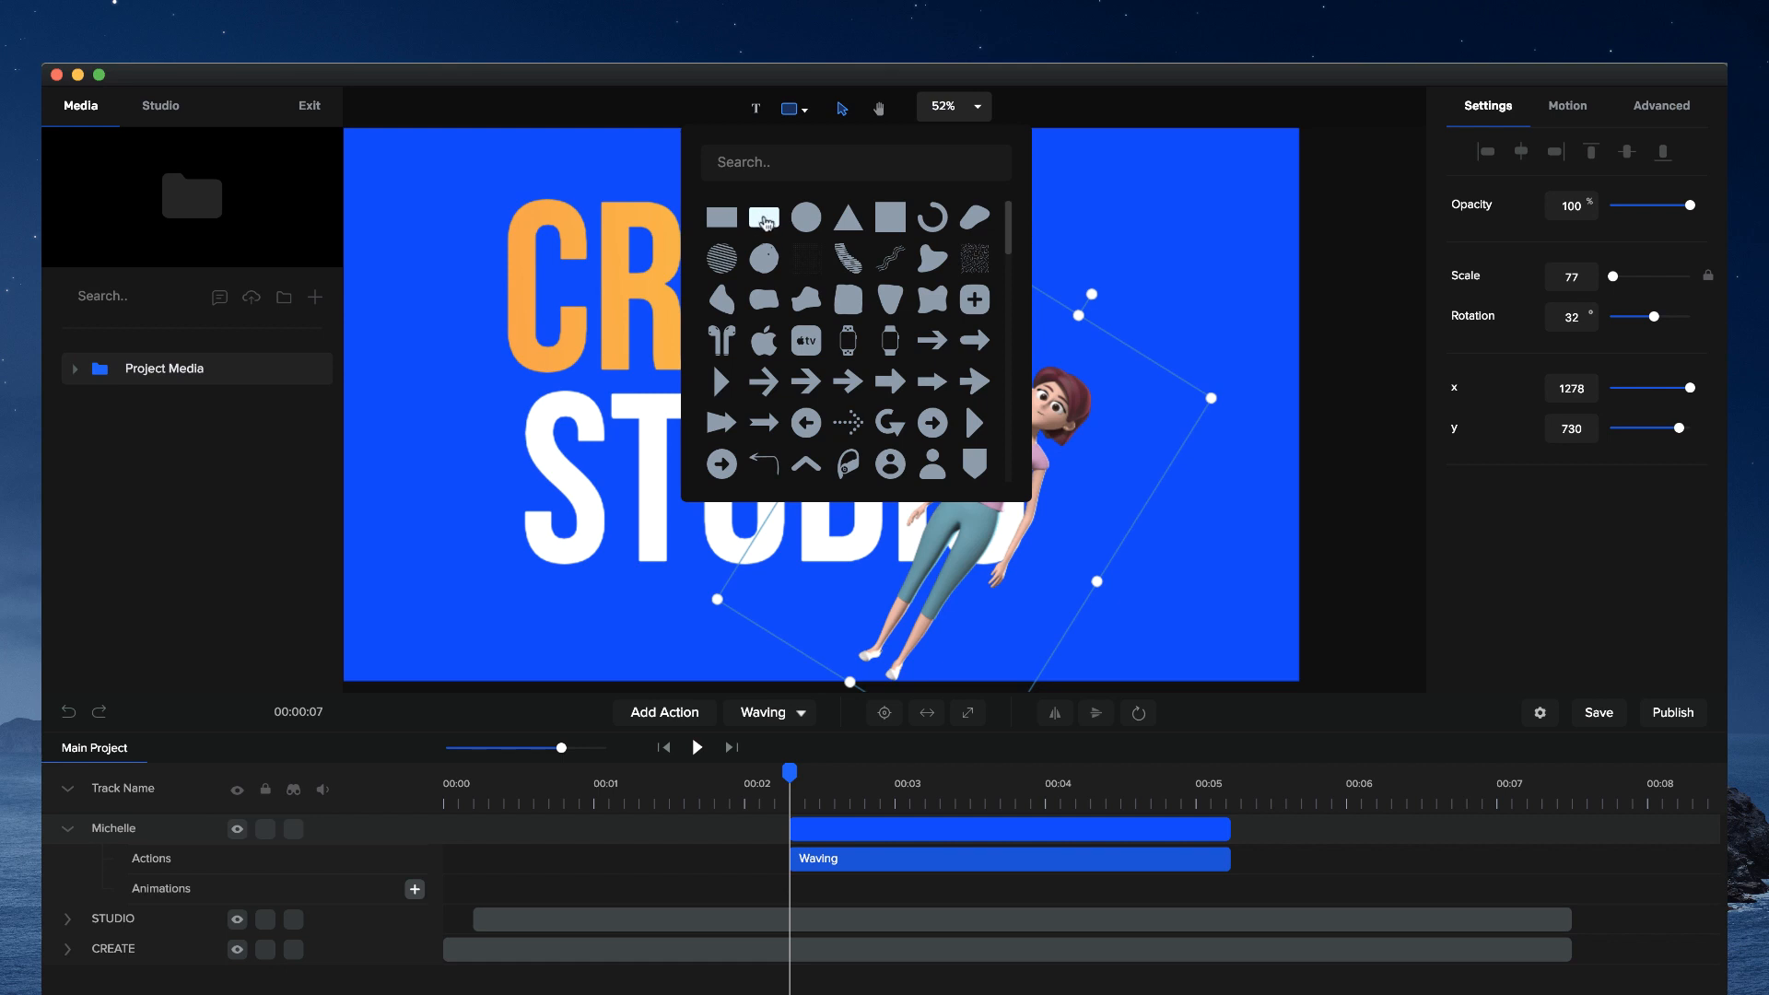
left_click(764, 219)
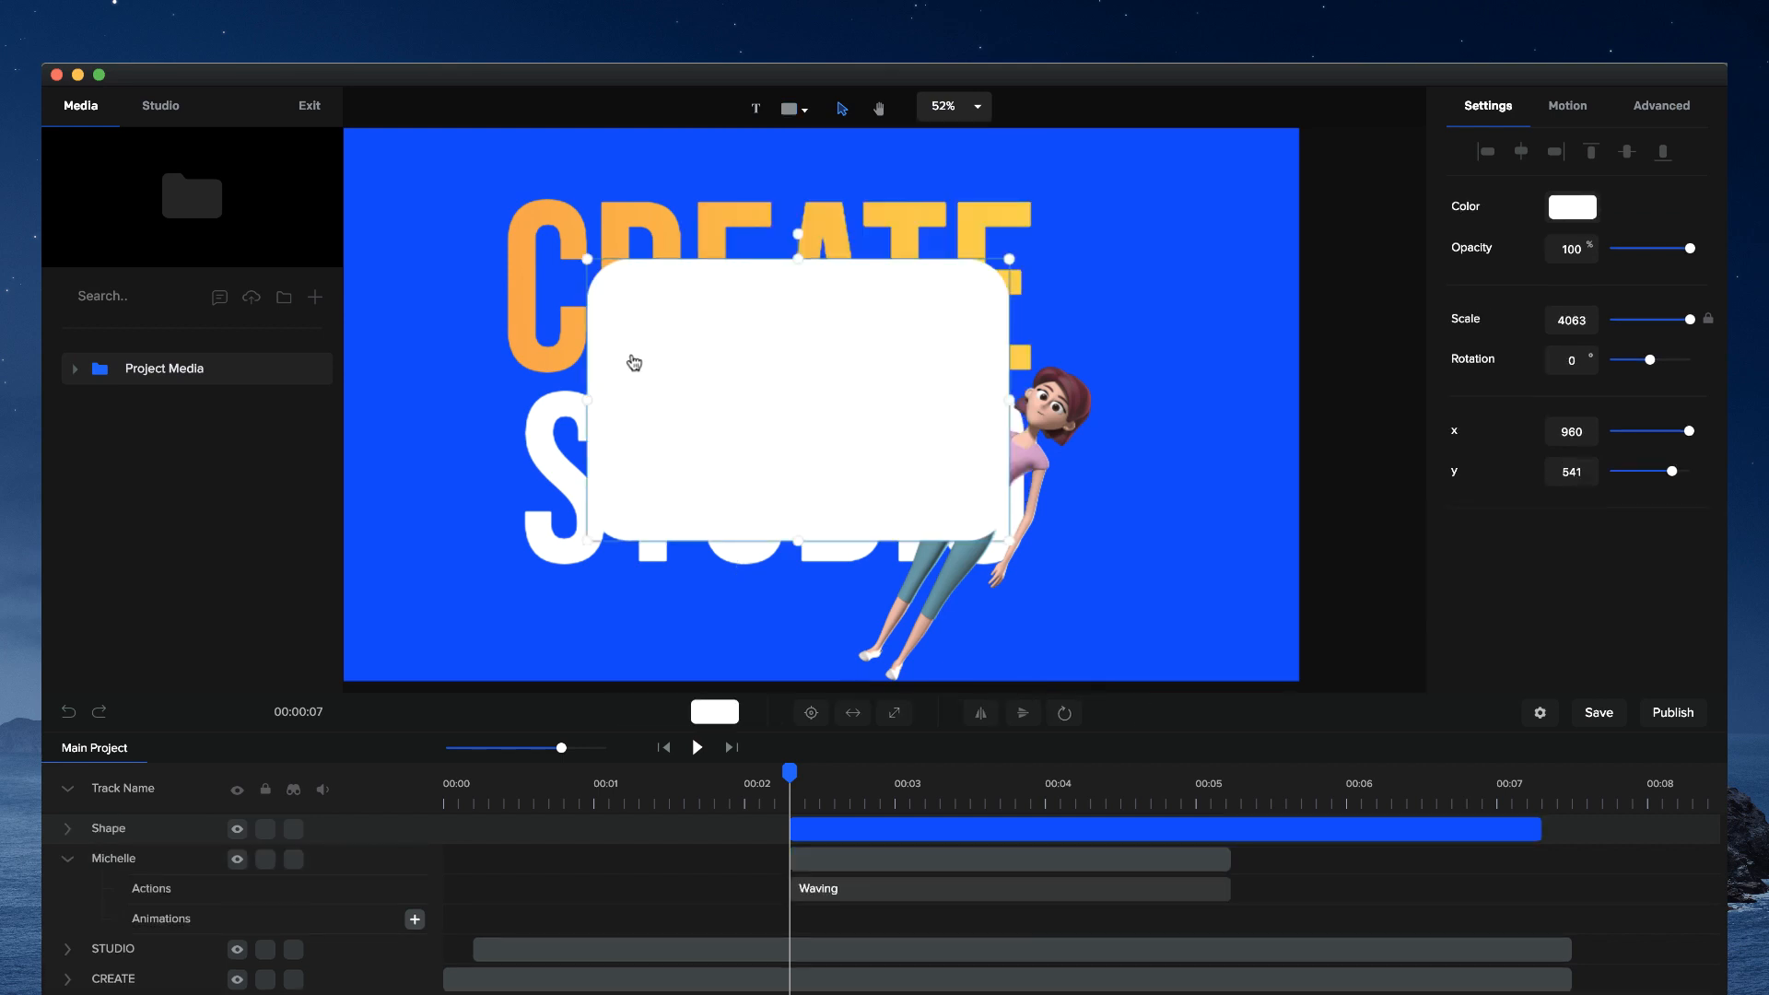
left_click_drag(800, 233, 676, 406)
left_click_drag(657, 189, 892, 387)
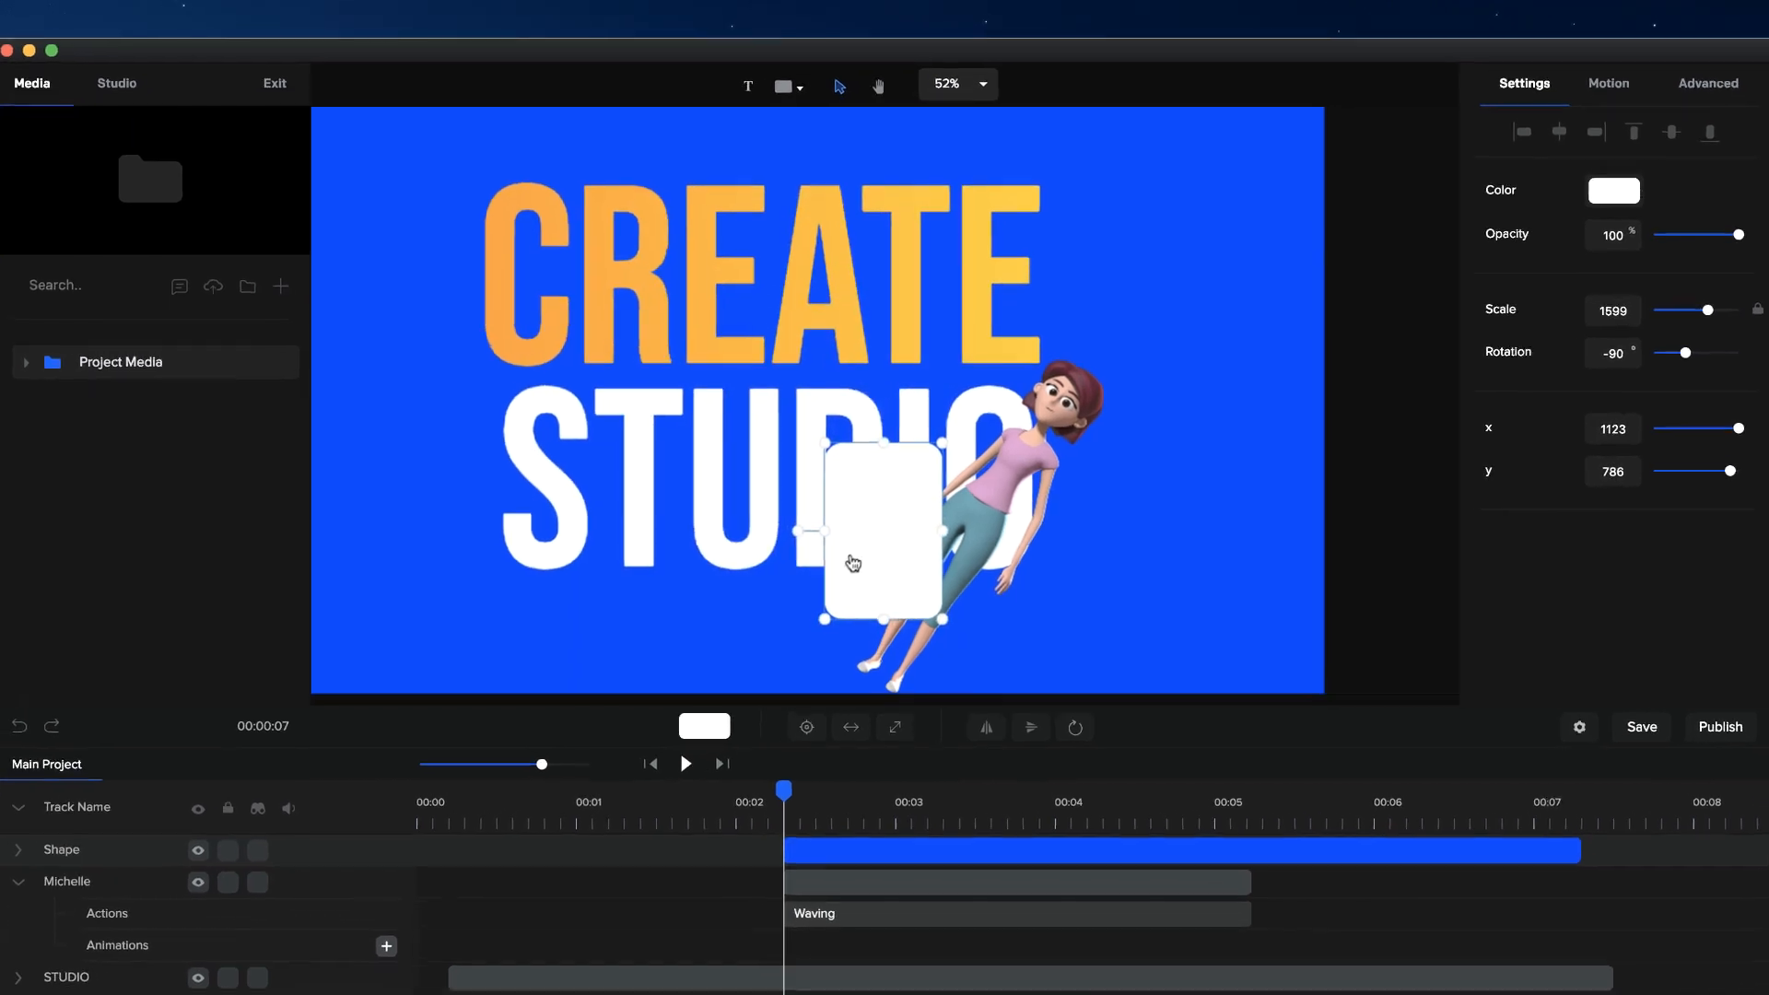
left_click_drag(851, 561, 1007, 487)
- Hide the Michelle track and align the rounded rectangle with the inner edge of the O at about x 1394, y 651
scroll(1008, 496, "up", 6)
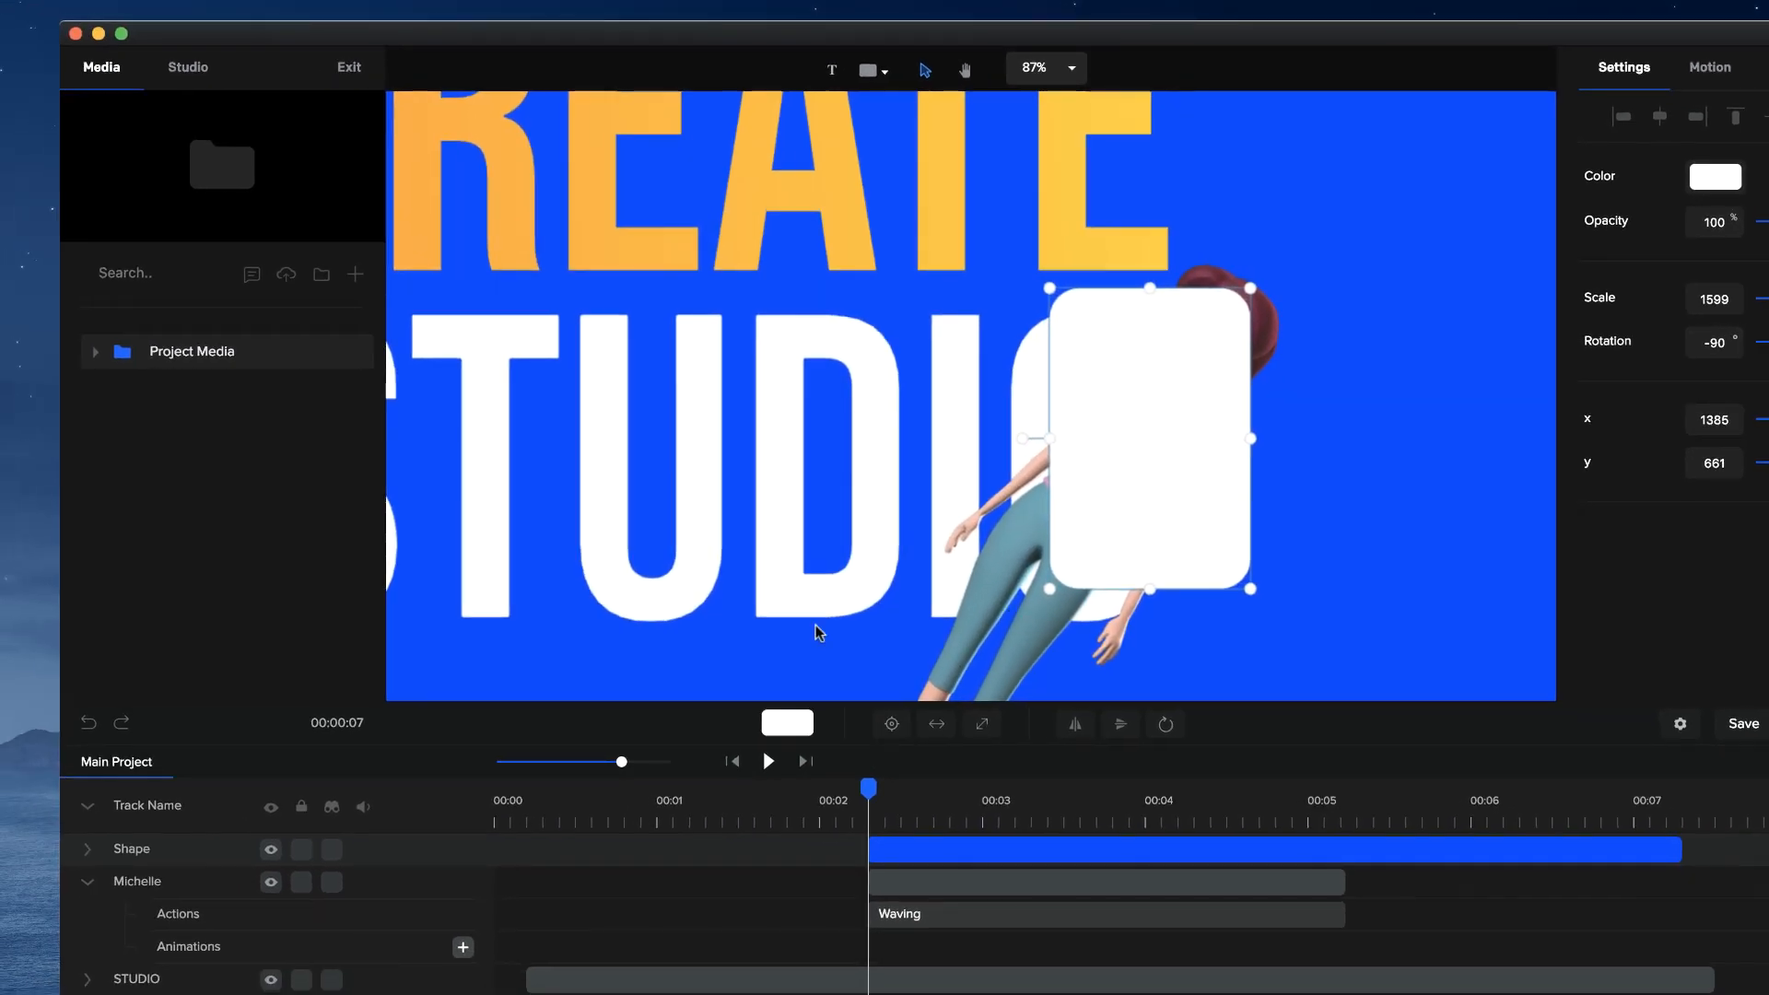
left_click(270, 884)
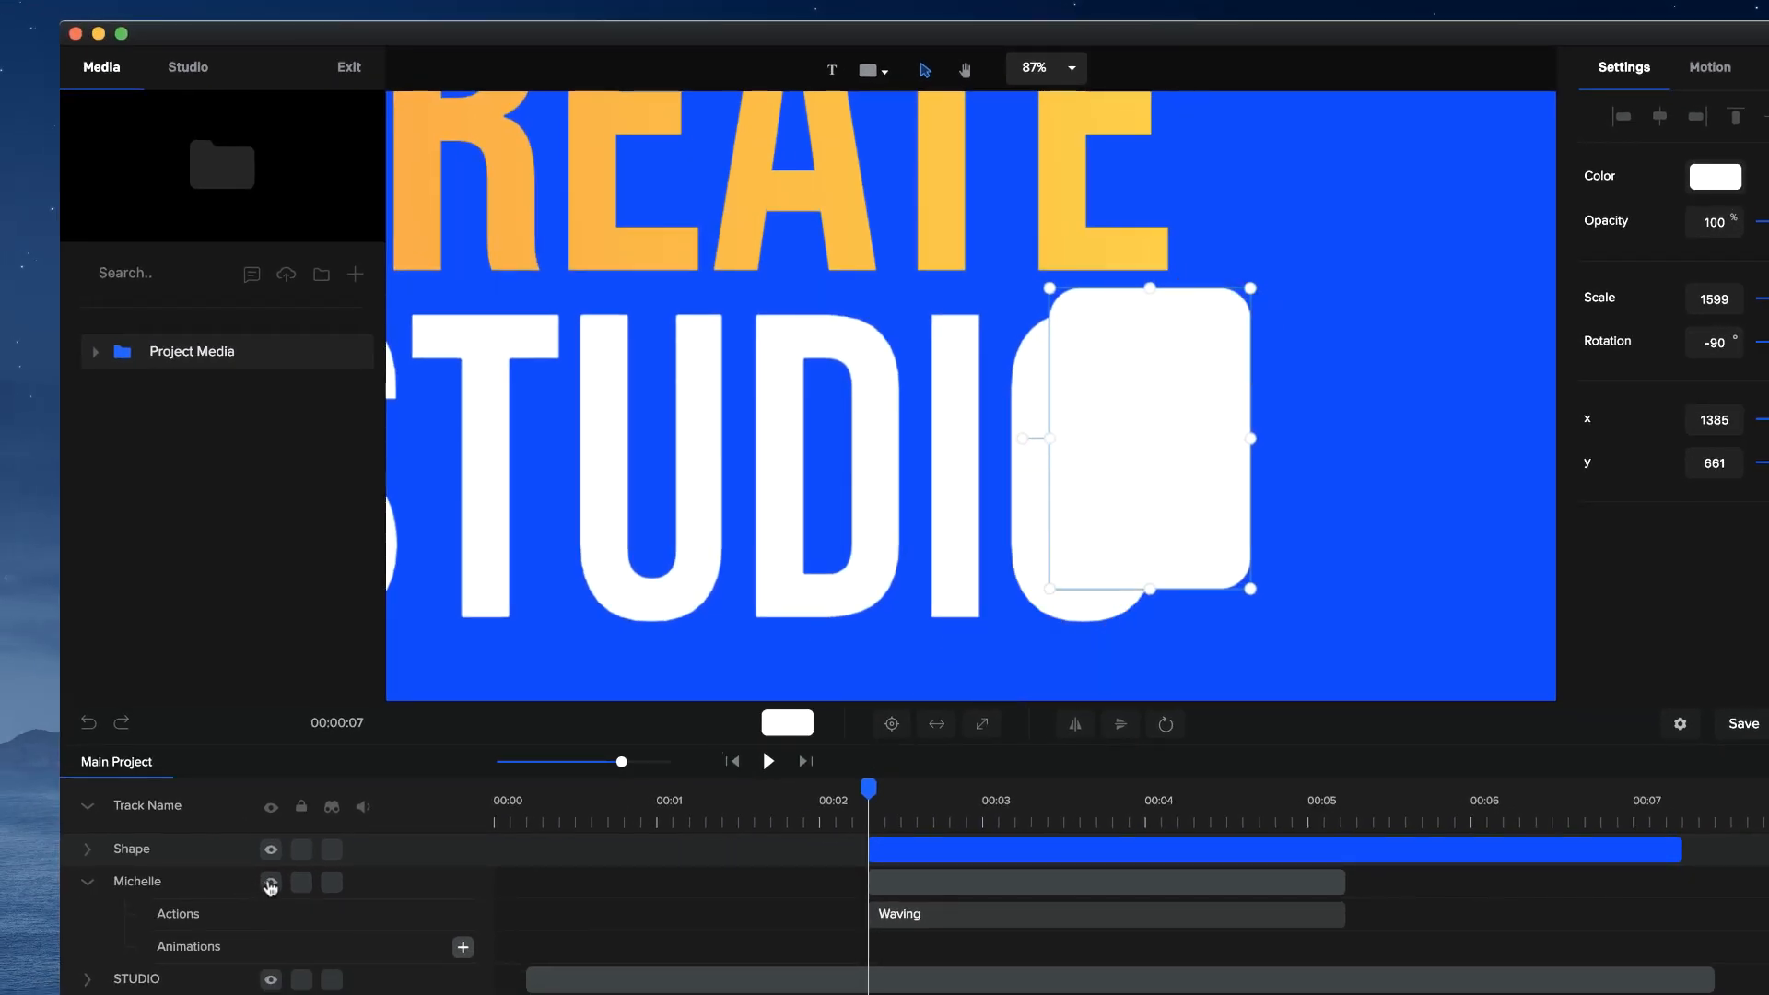
left_click(88, 883)
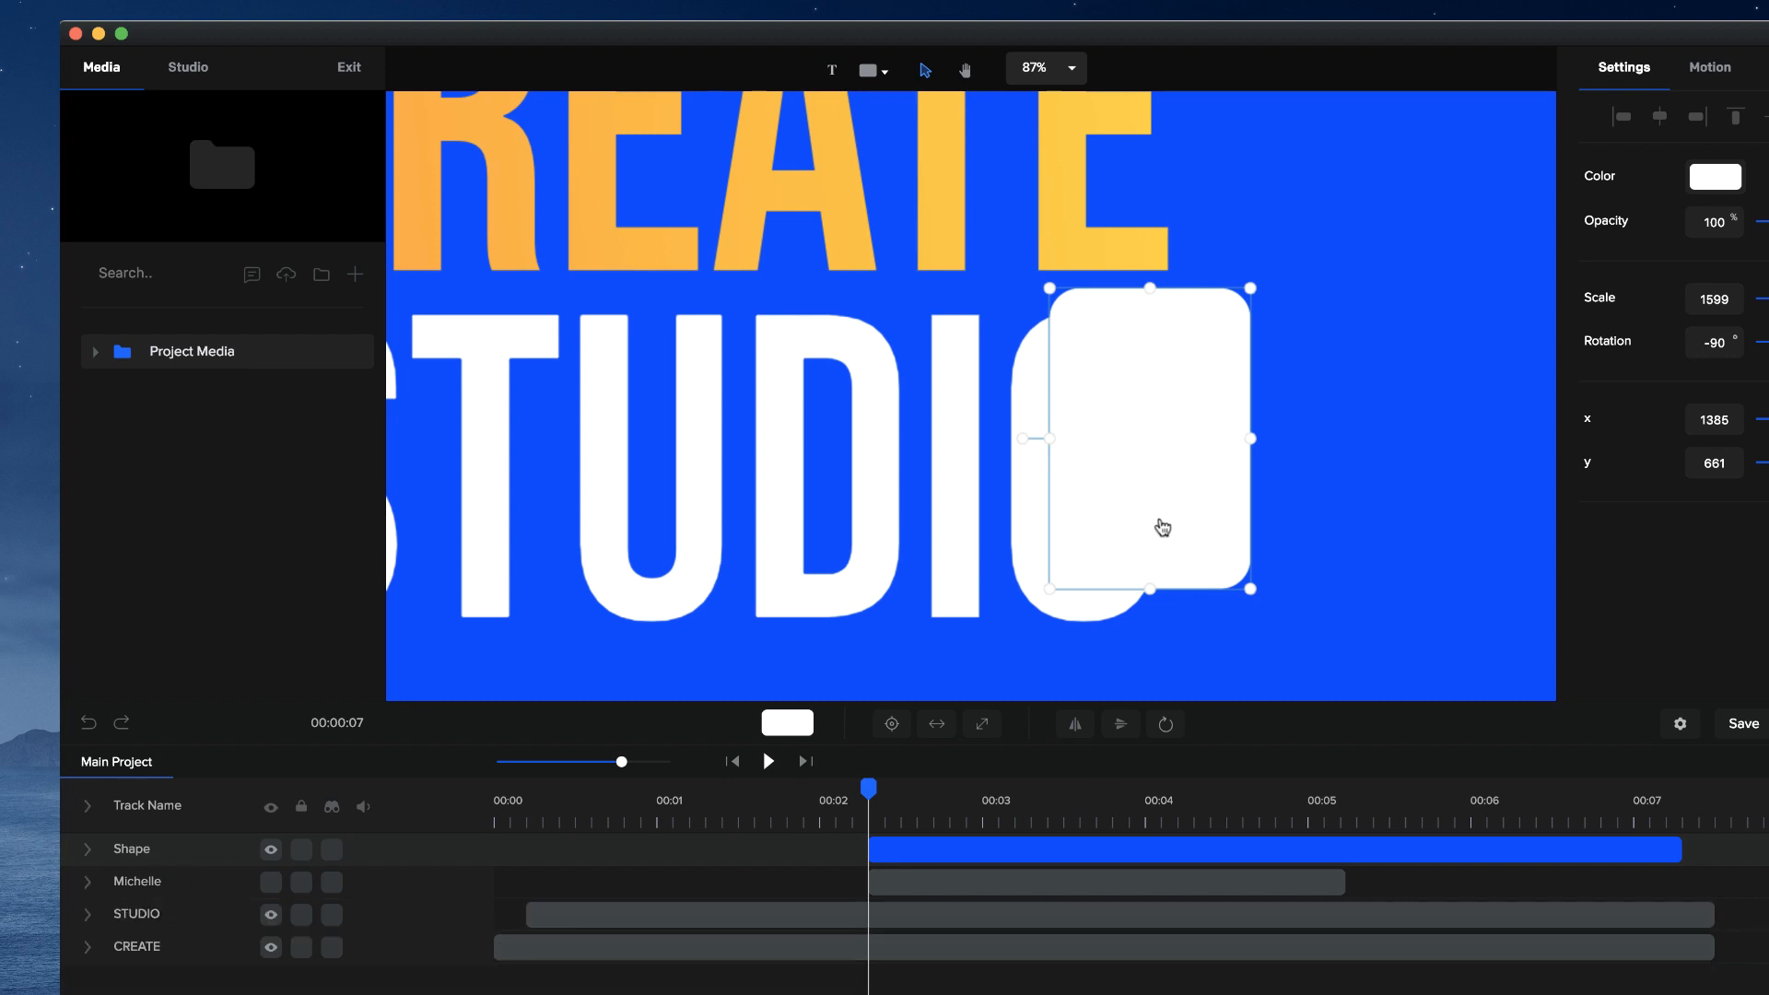
left_click_drag(1157, 525, 1169, 517)
scroll(1170, 519, "up", 3)
scroll(1172, 521, "up", 5)
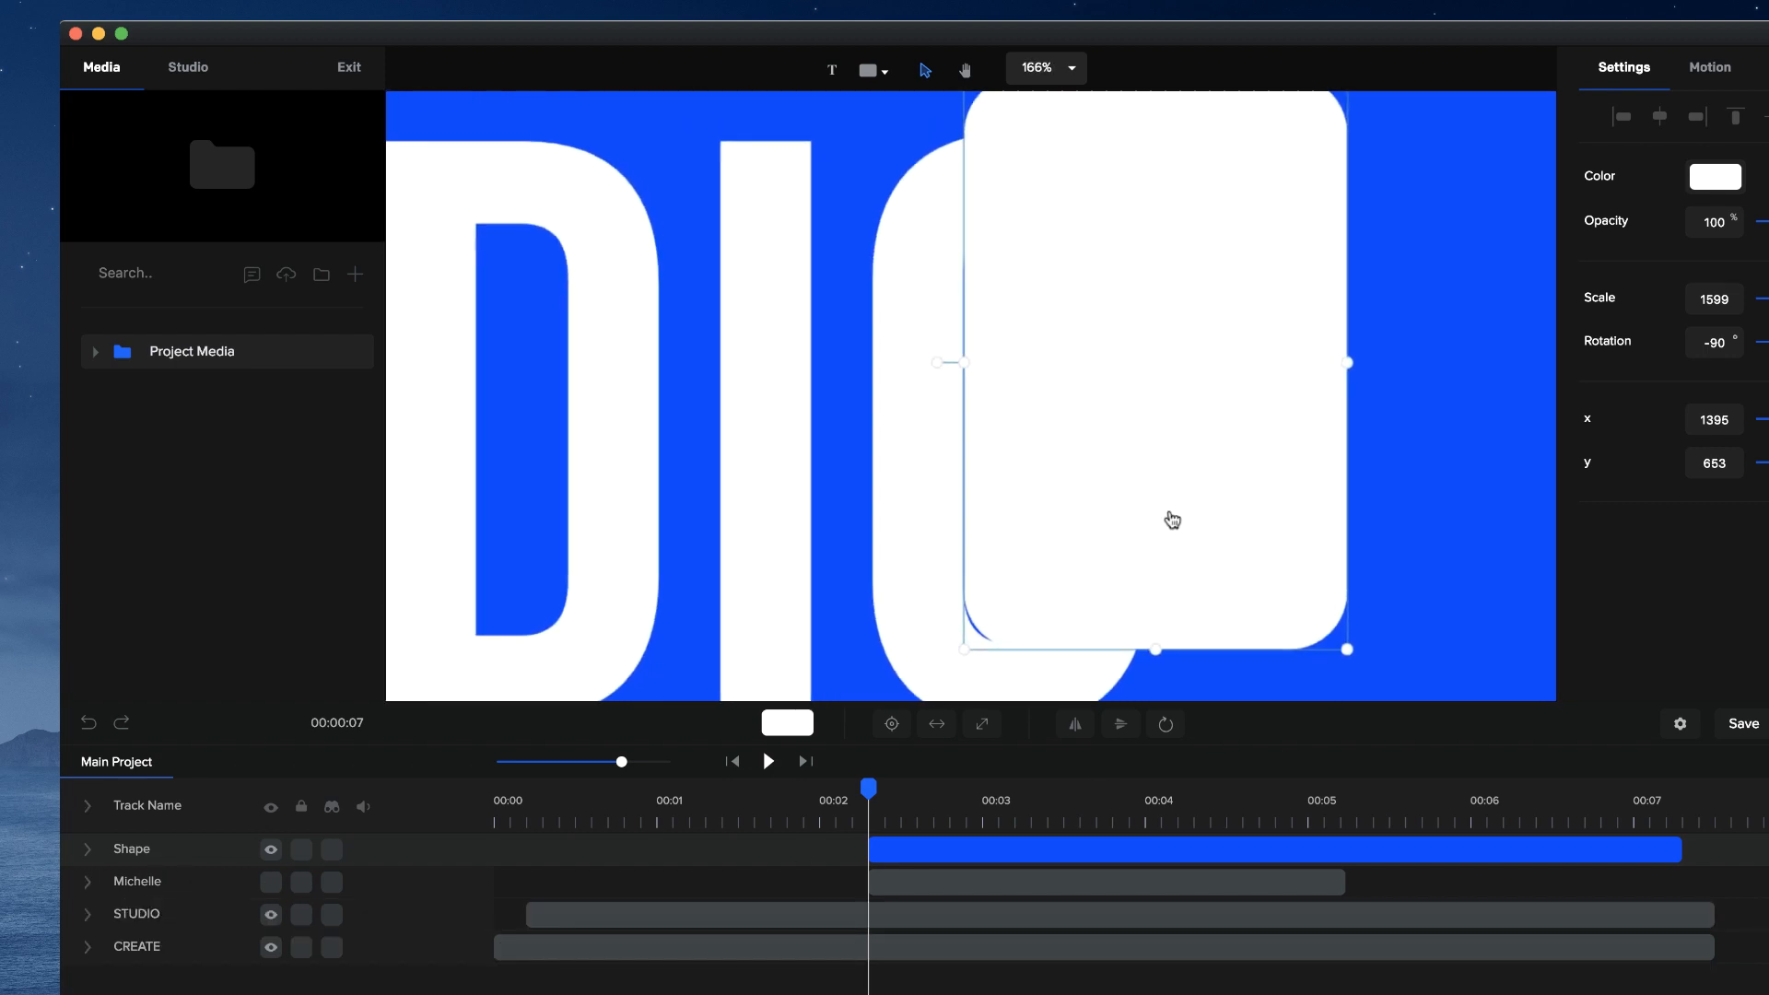
left_click_drag(1113, 531, 1113, 534)
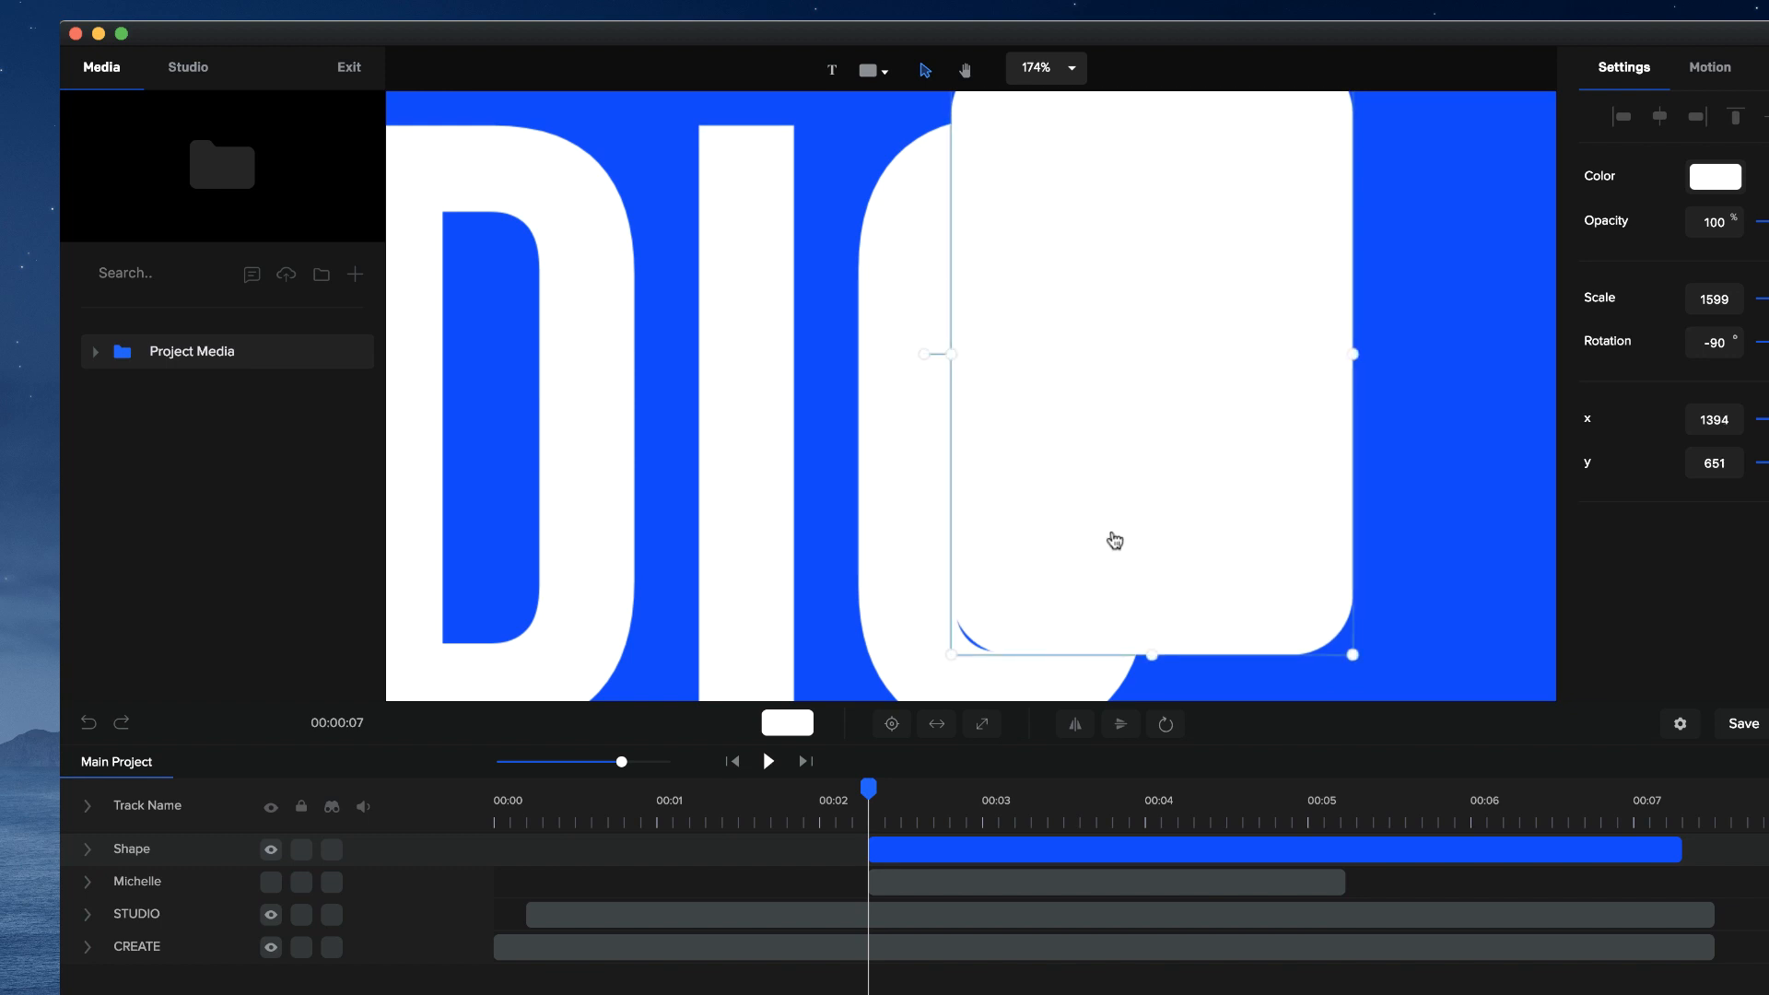
- Recolour the rounded rectangle a muted reddish brown and nudge it to about x 1396, y 649 against the O's inner edge
left_click(1724, 176)
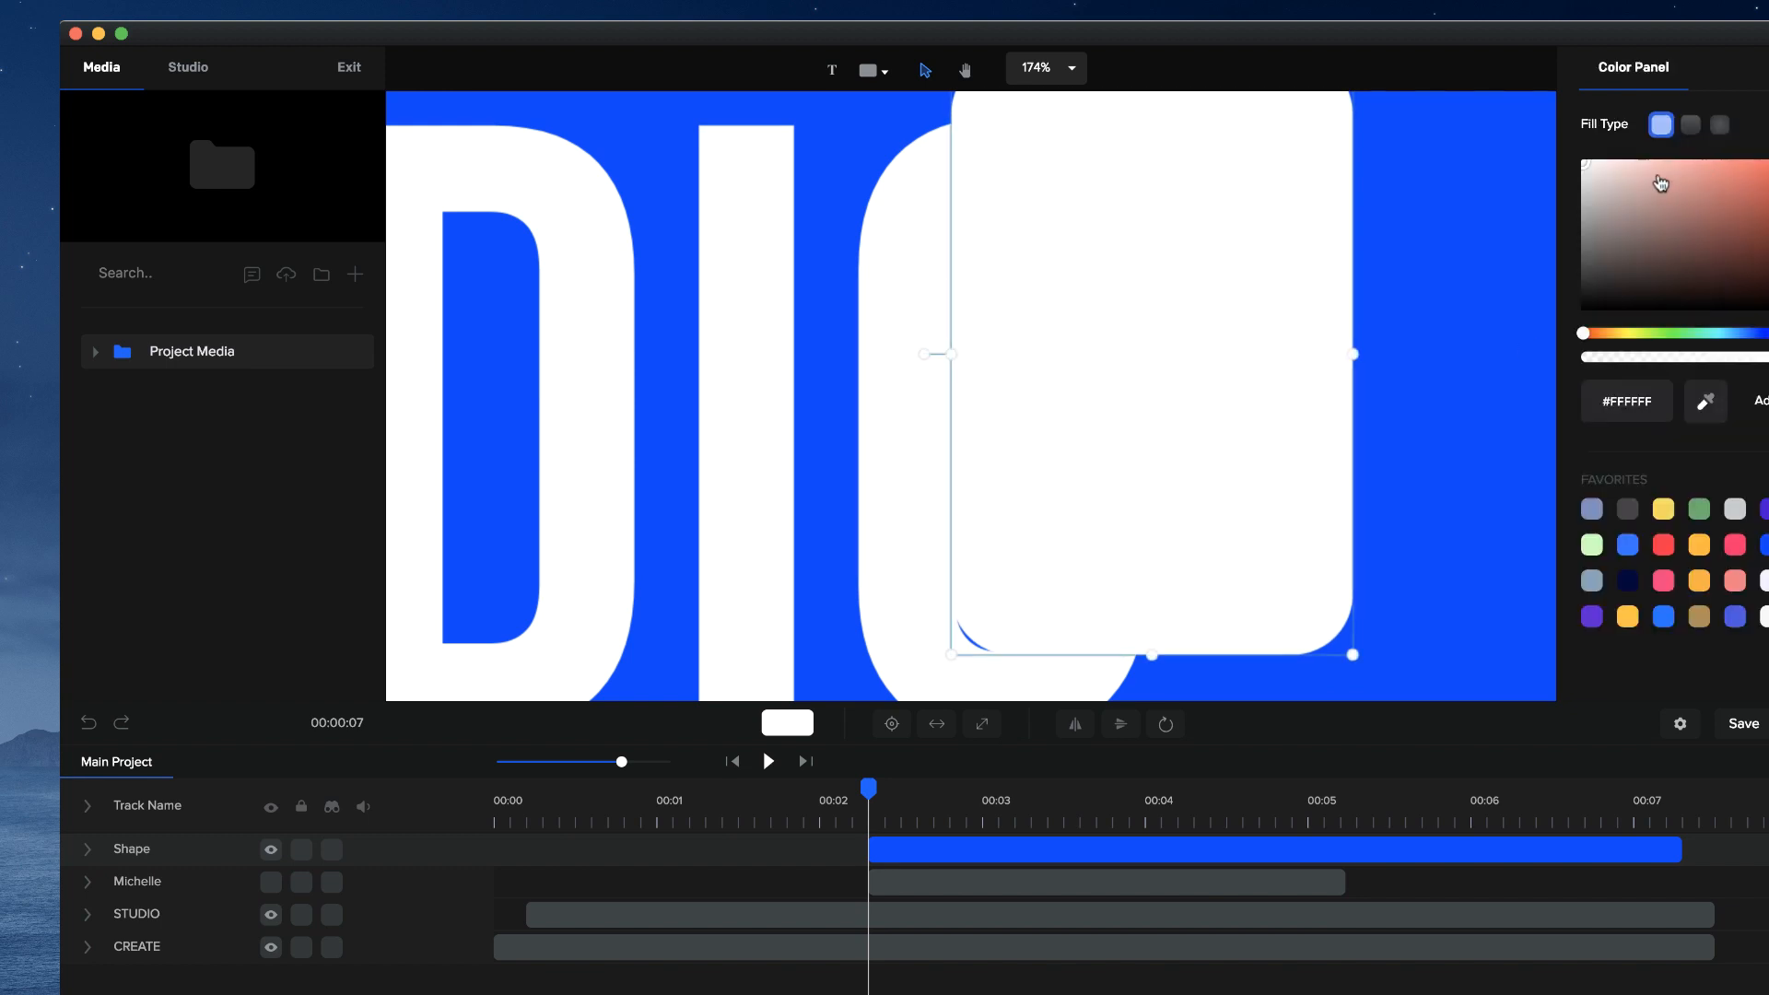
left_click_drag(1660, 183, 1682, 219)
left_click(1246, 575)
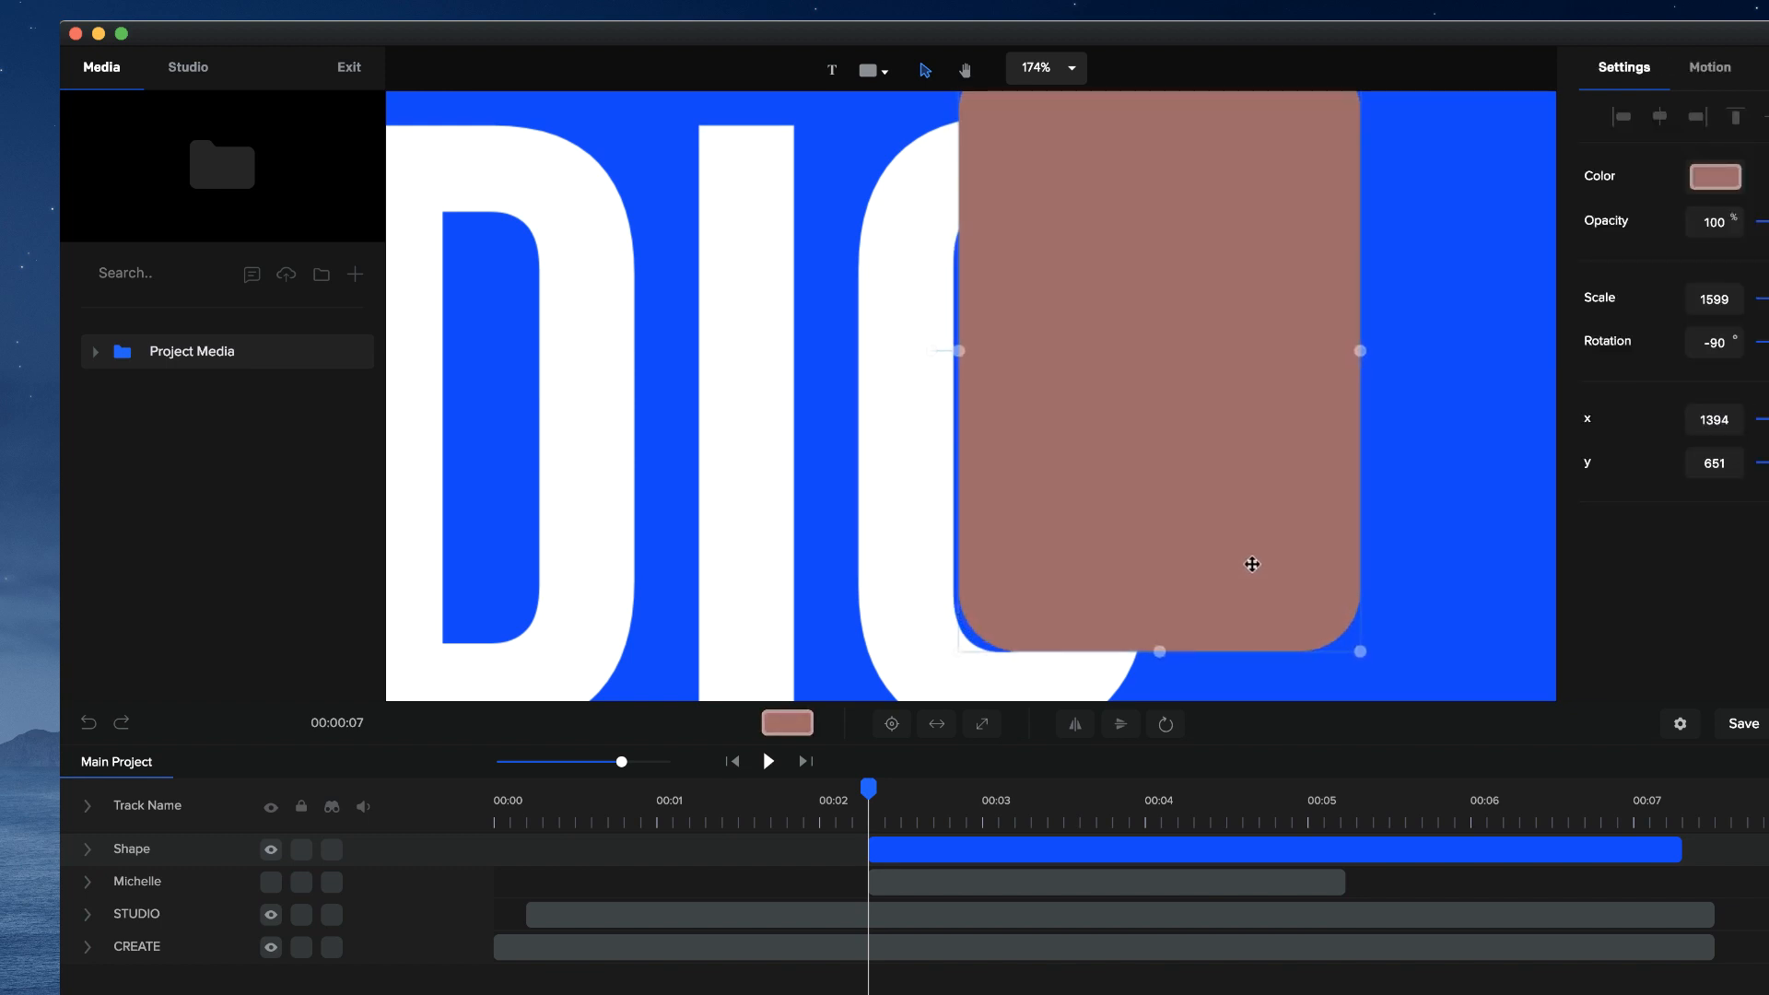
scroll(1116, 597, "up", 4)
left_click_drag(1114, 595, 1079, 580)
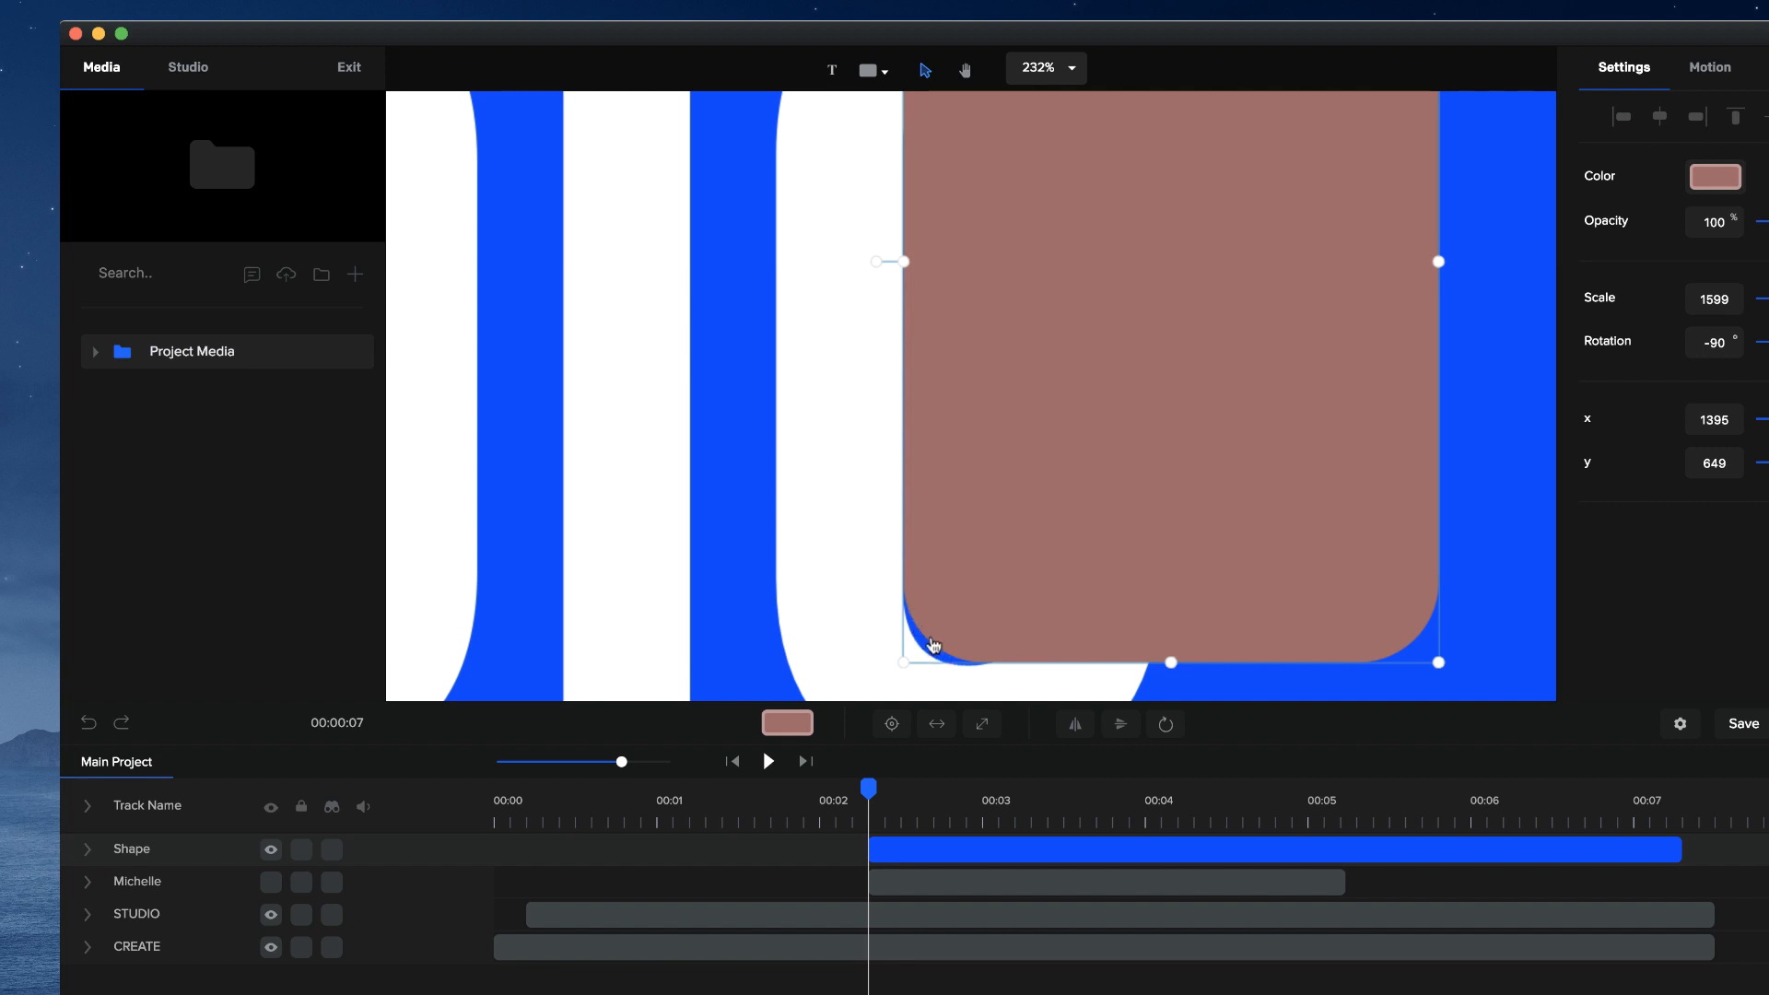
- Set the rounded rectangle's corner radius to 1.3 so its corners match the inner curve of the O
left_click(1644, 111)
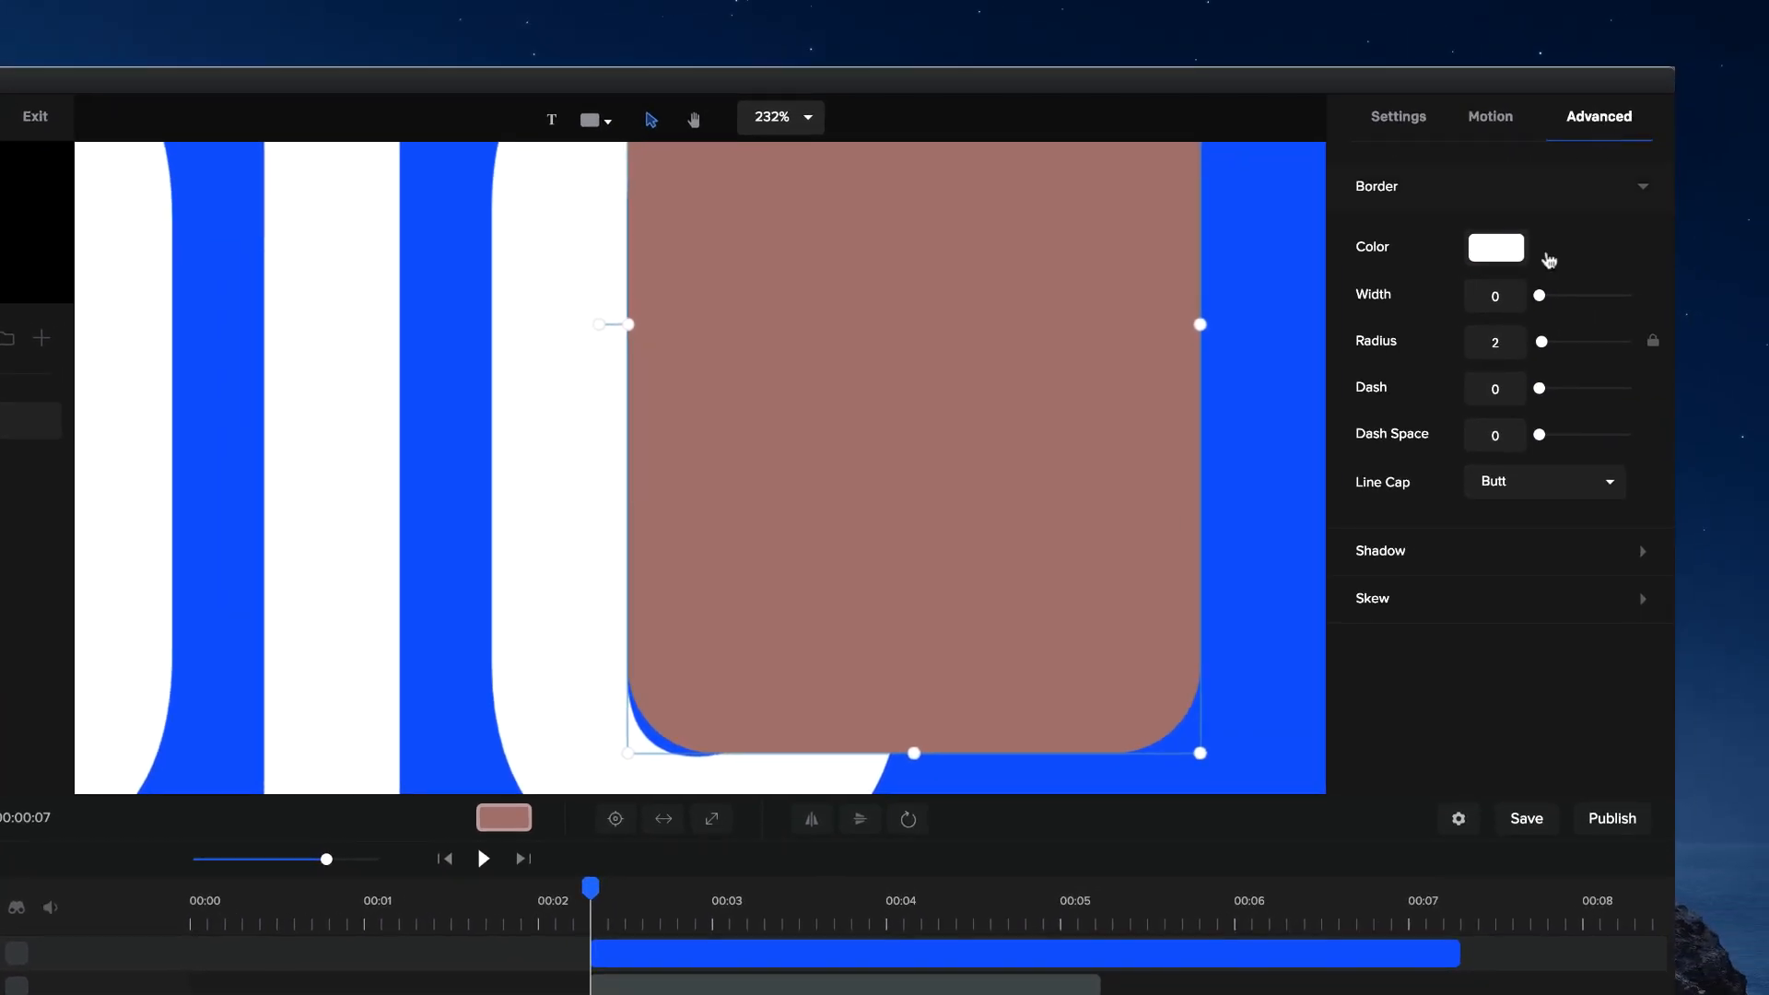
type("1")
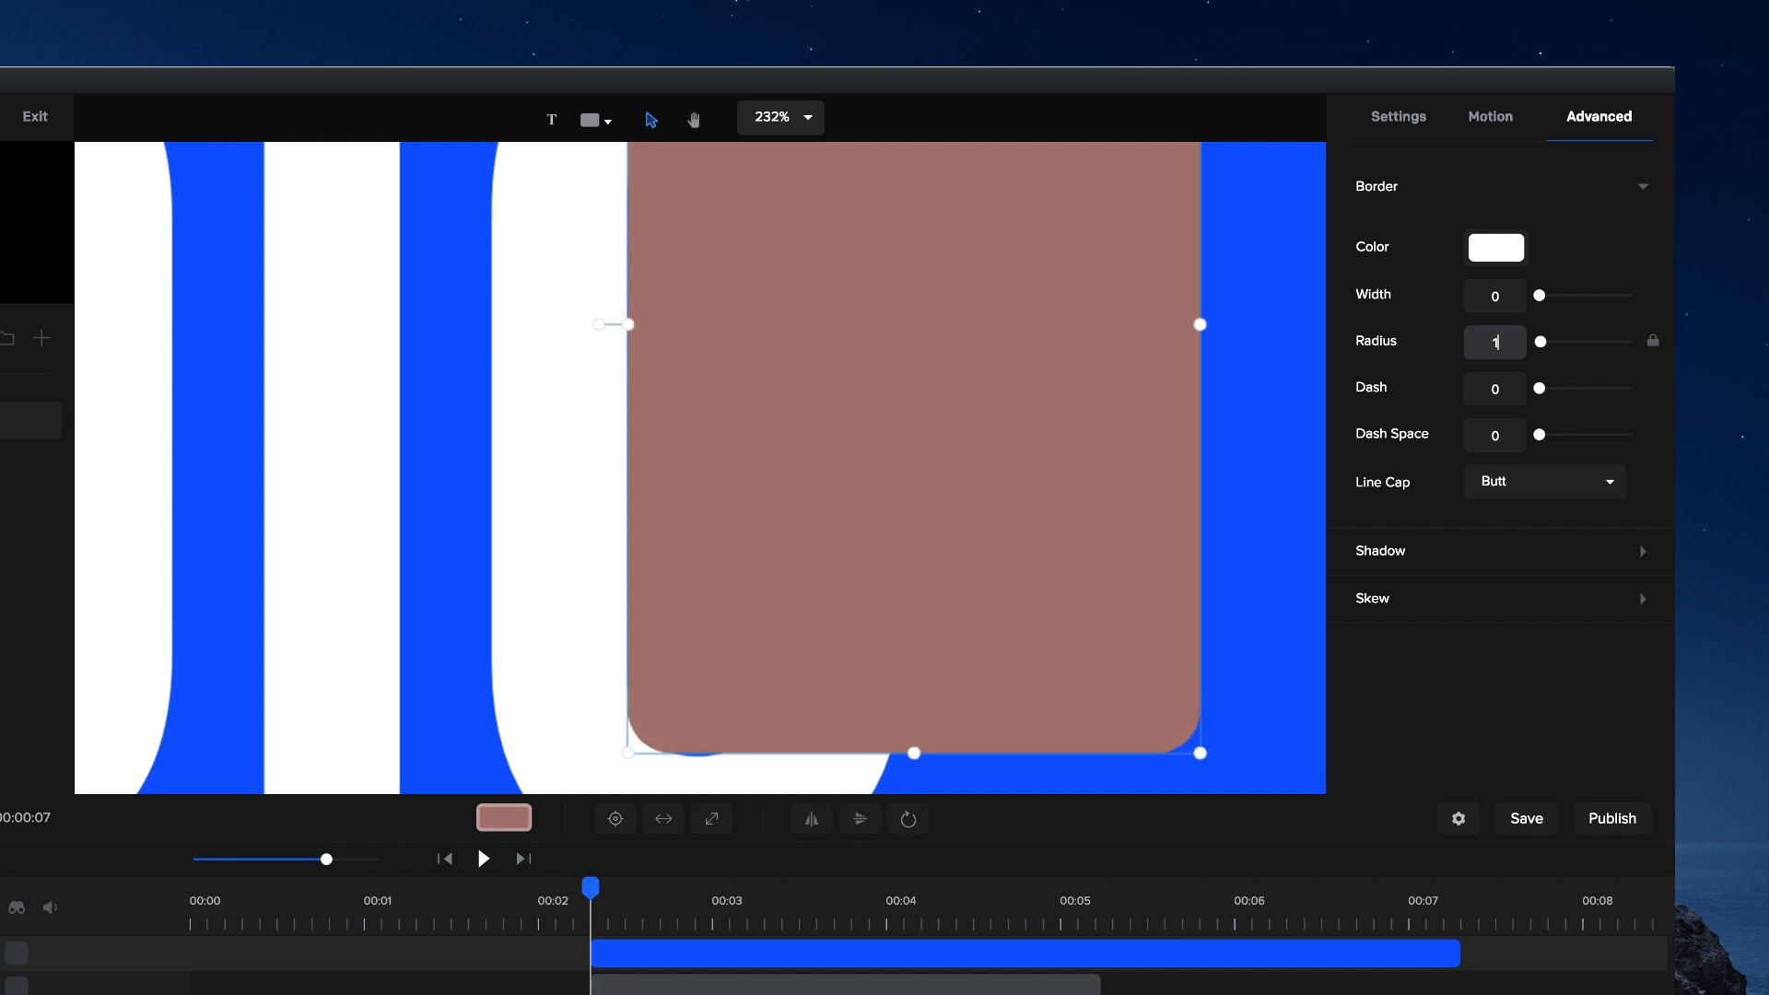
type(".3")
- Enlarge the rounded rectangle up to the lower part of CREATE and widen it slightly, keeping it along the O's inner edge
left_click_drag(924, 480, 707, 605)
scroll(926, 484, "down", 1)
key("space")
scroll(711, 610, "down", 4)
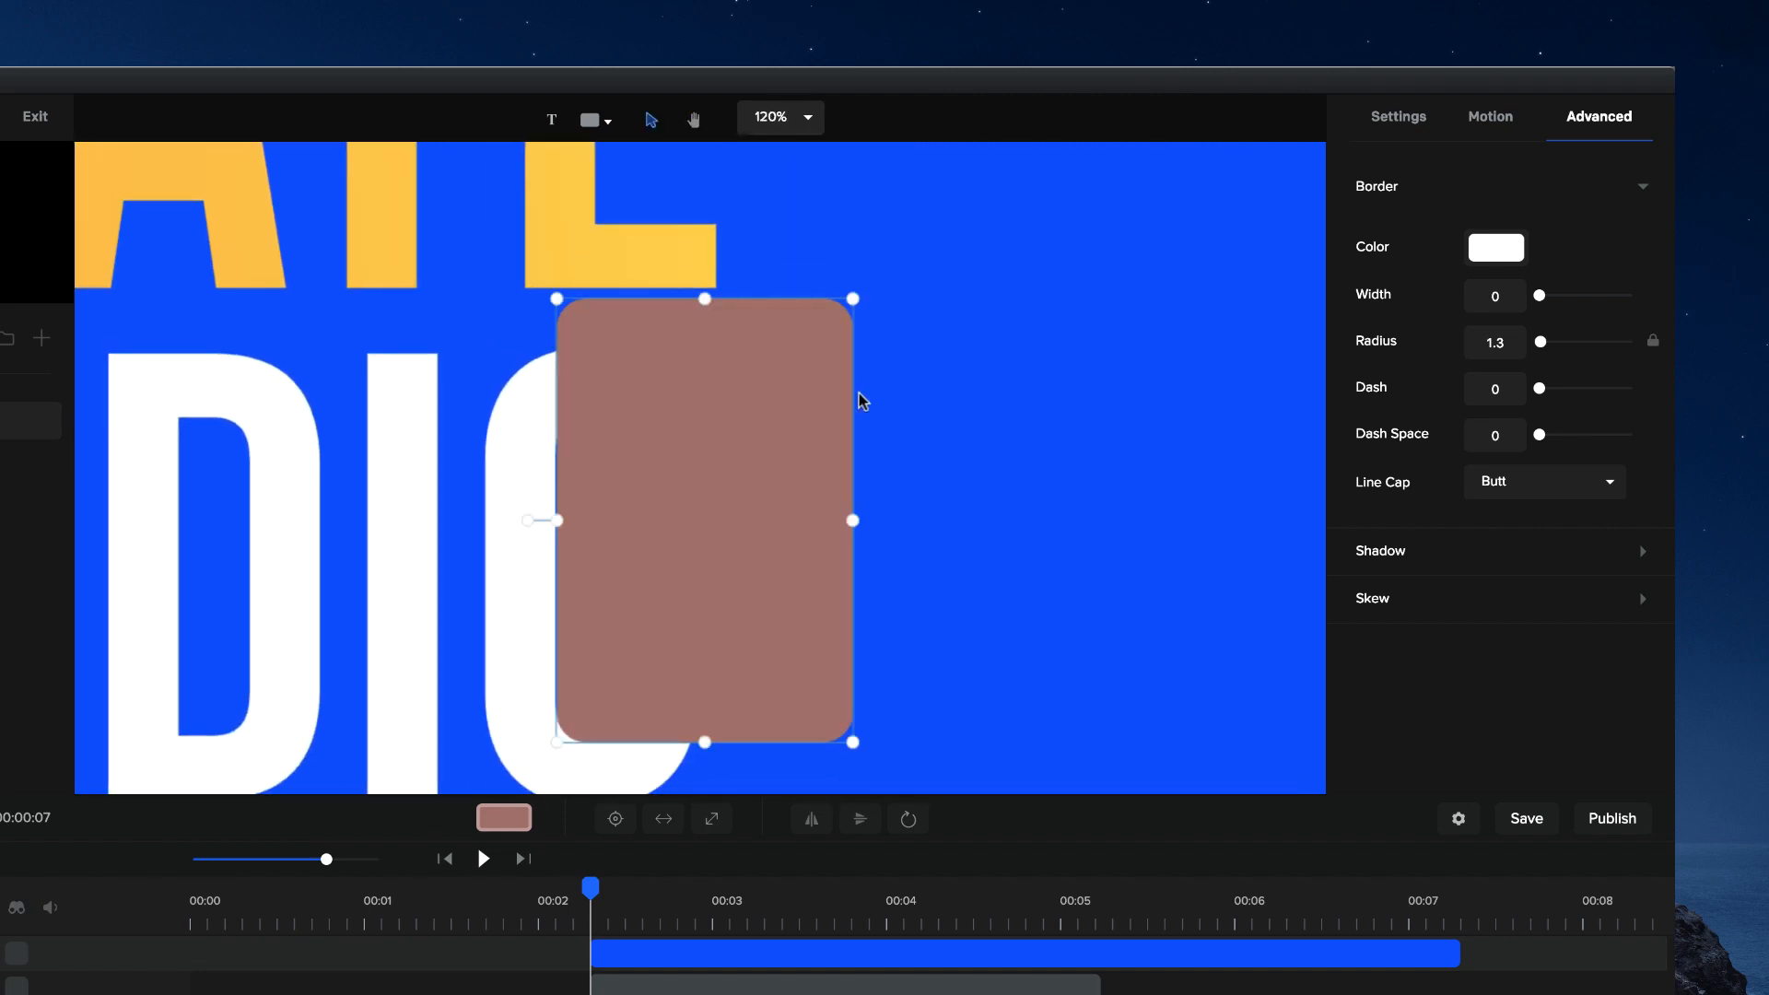
left_click_drag(858, 298, 875, 275)
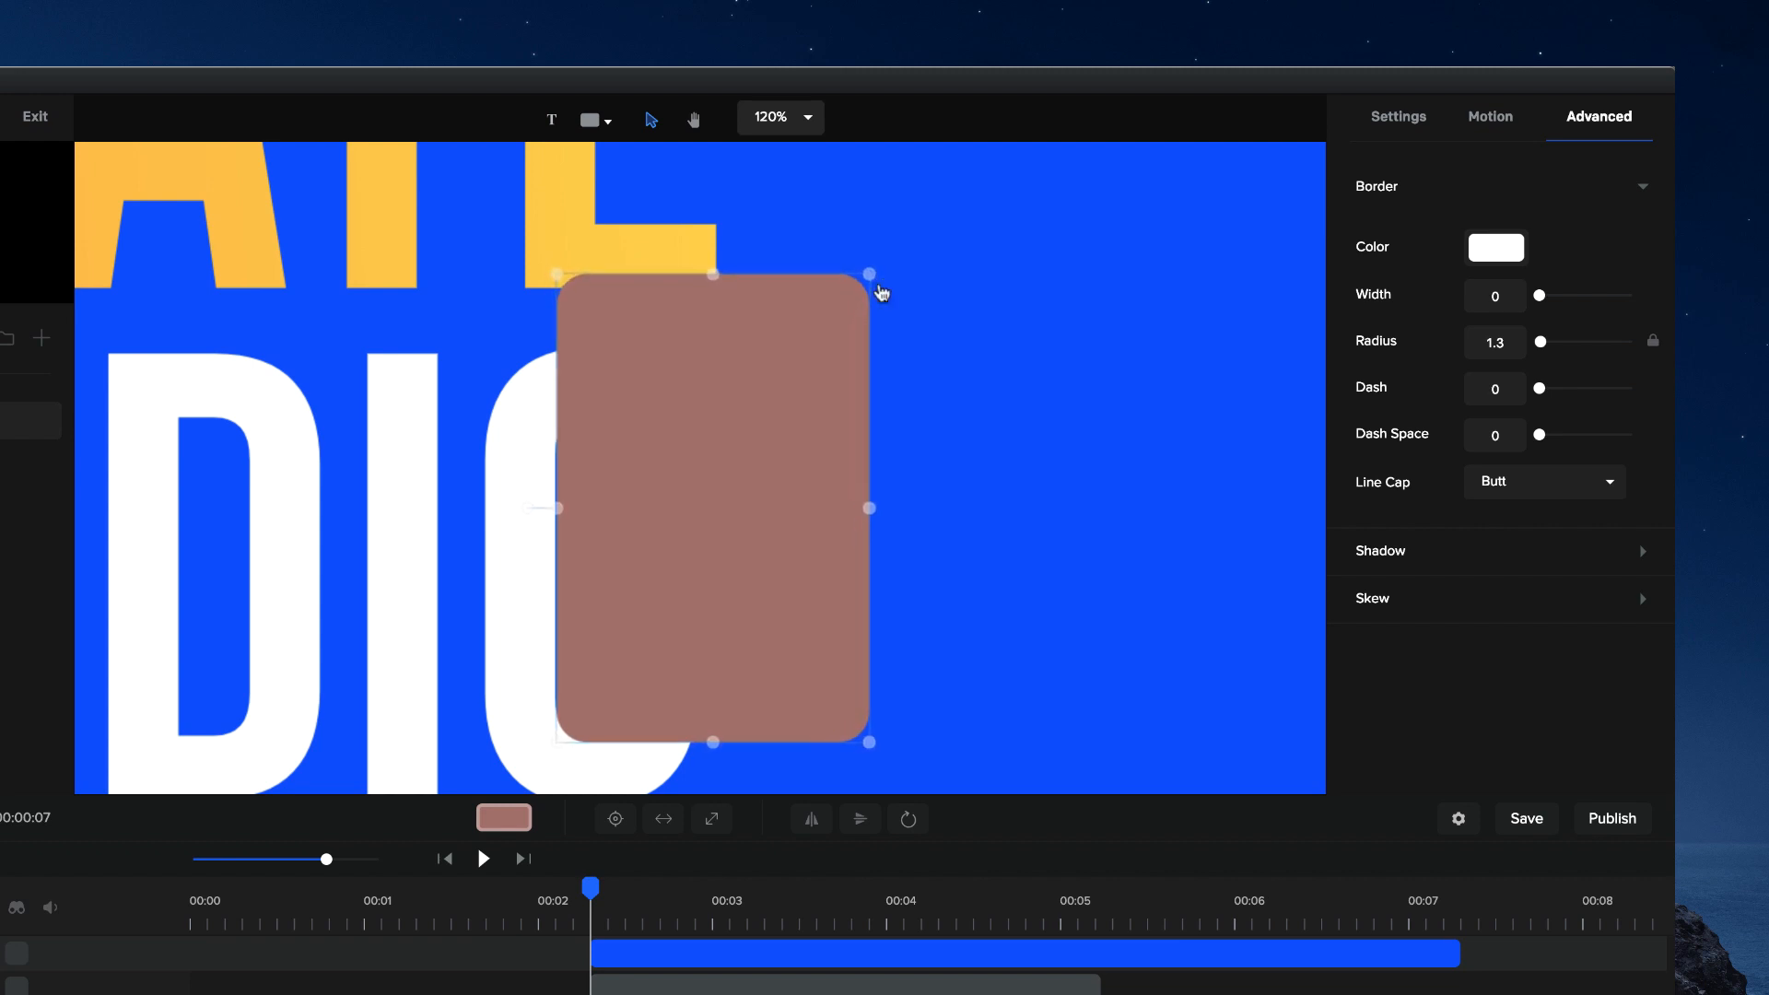
left_click_drag(741, 421, 740, 421)
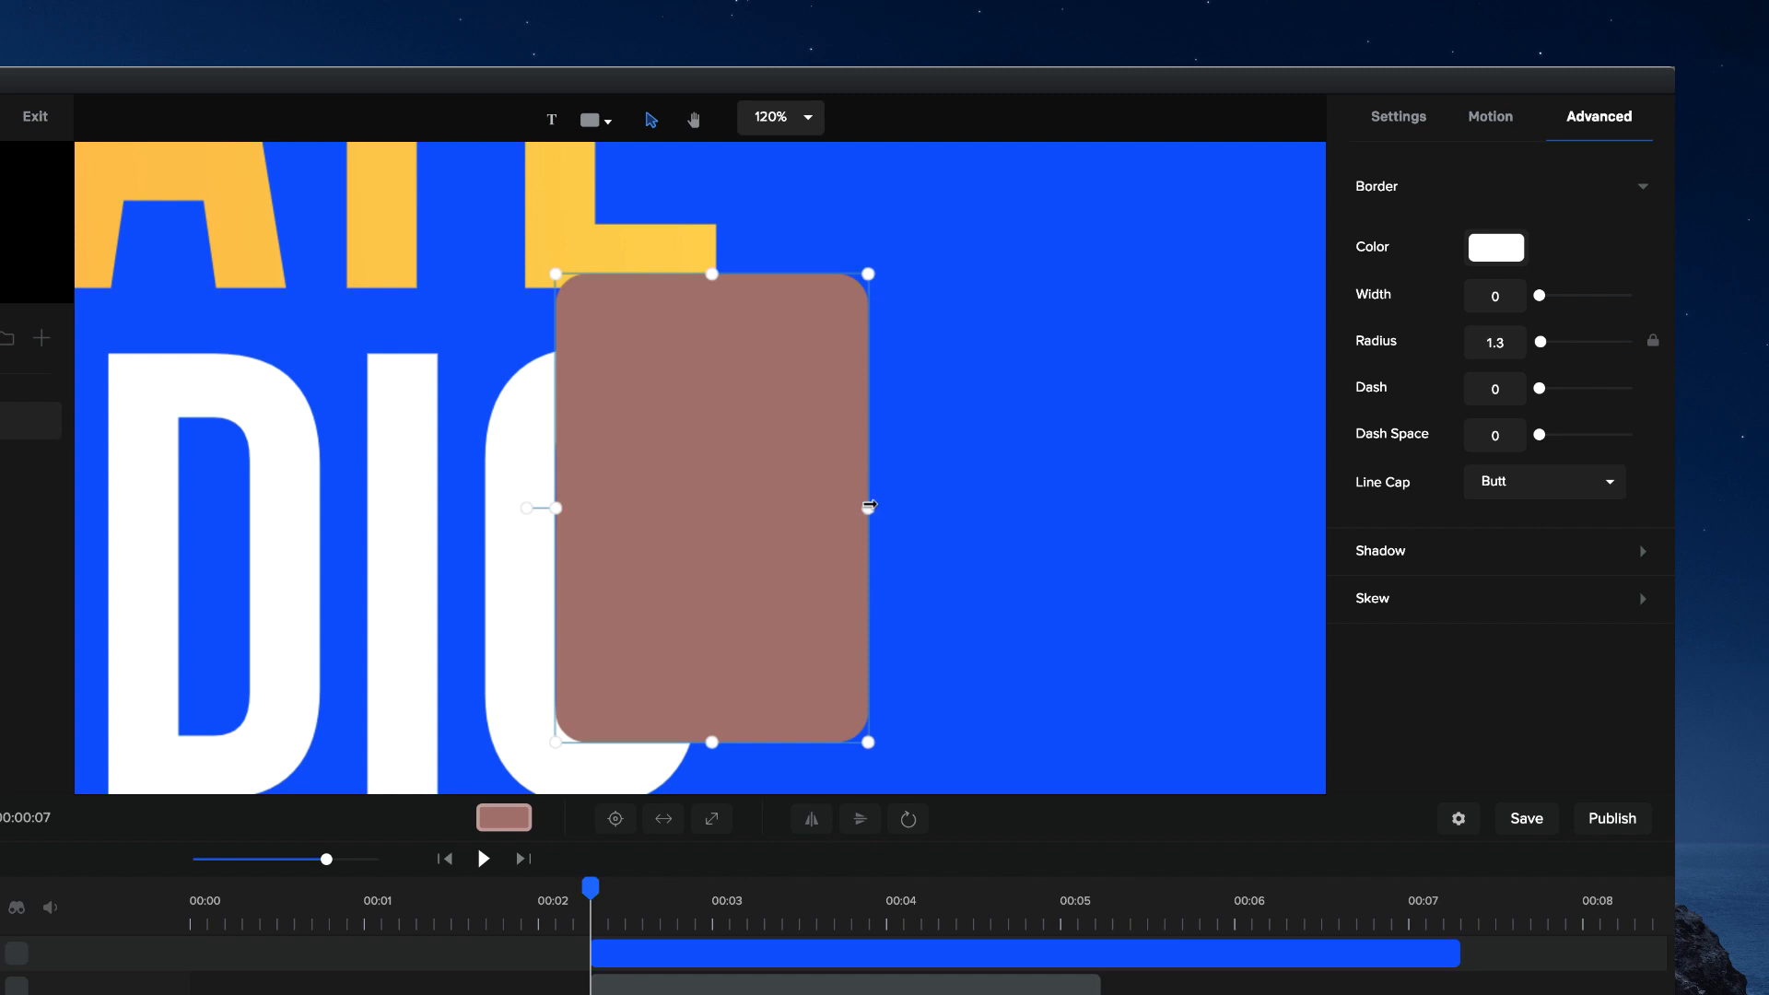
left_click_drag(869, 506, 881, 508)
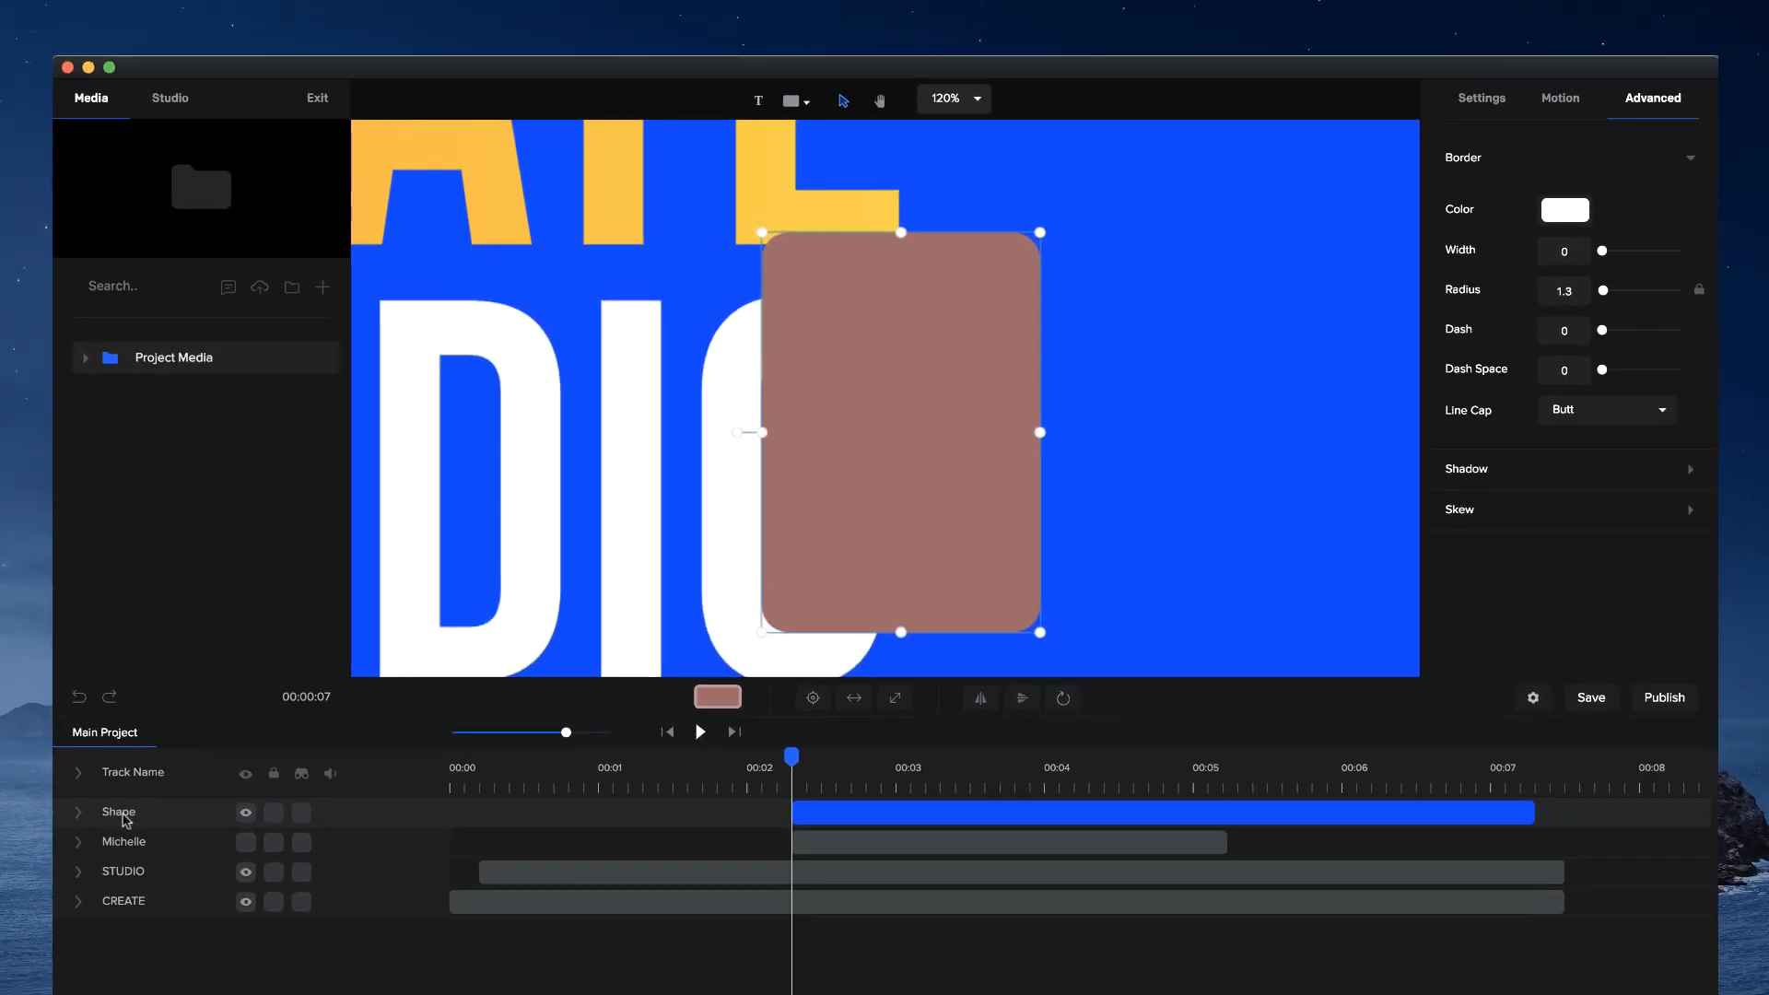
- Move the Michelle track above the Shape track and make it visible again
left_click_drag(110, 846, 107, 810)
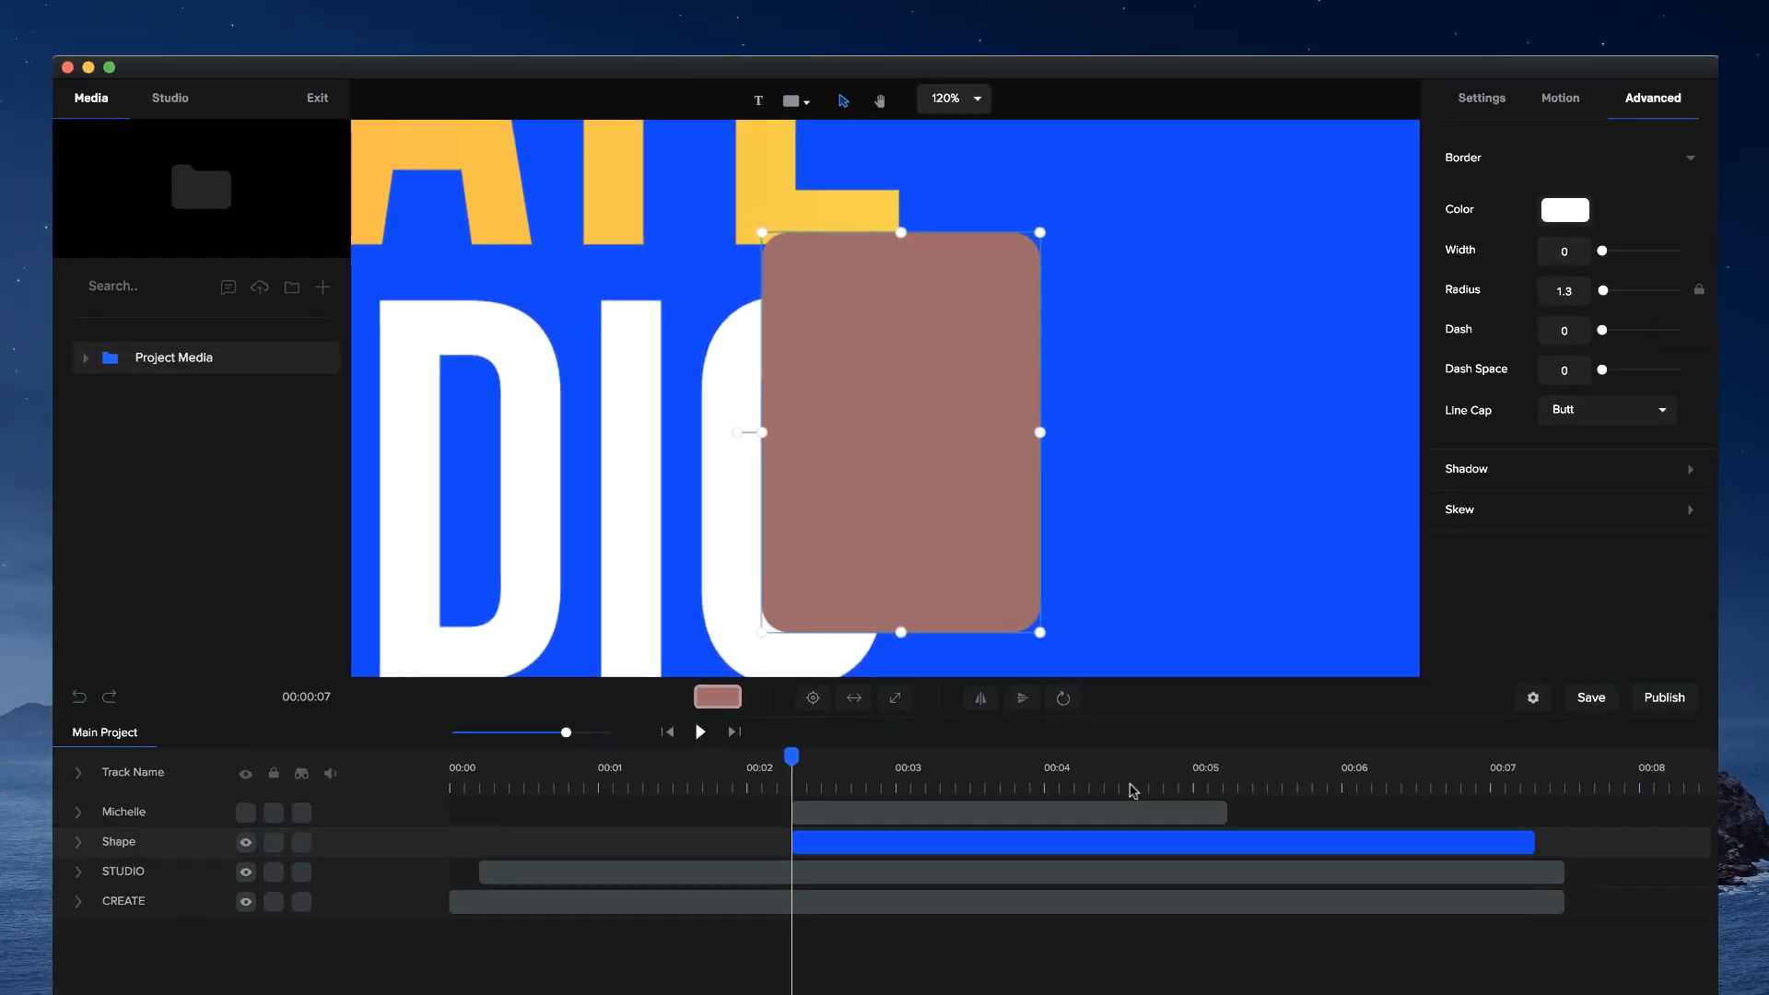
left_click(1073, 811)
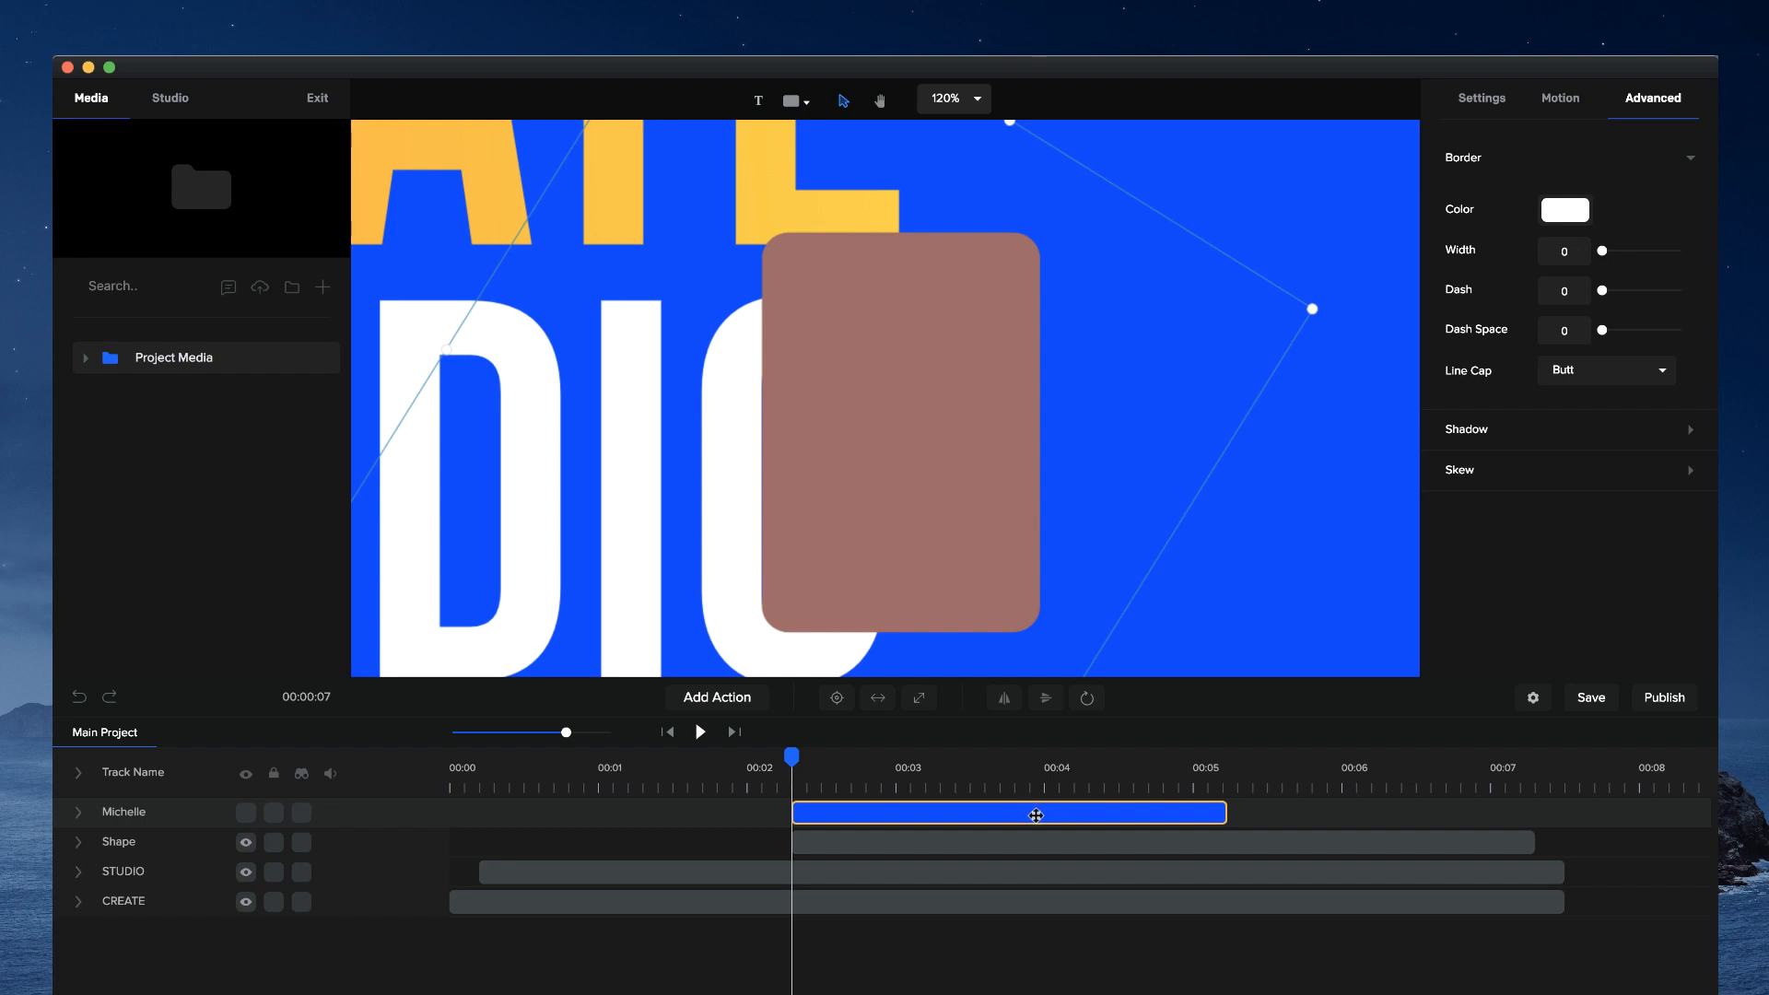
left_click(246, 813)
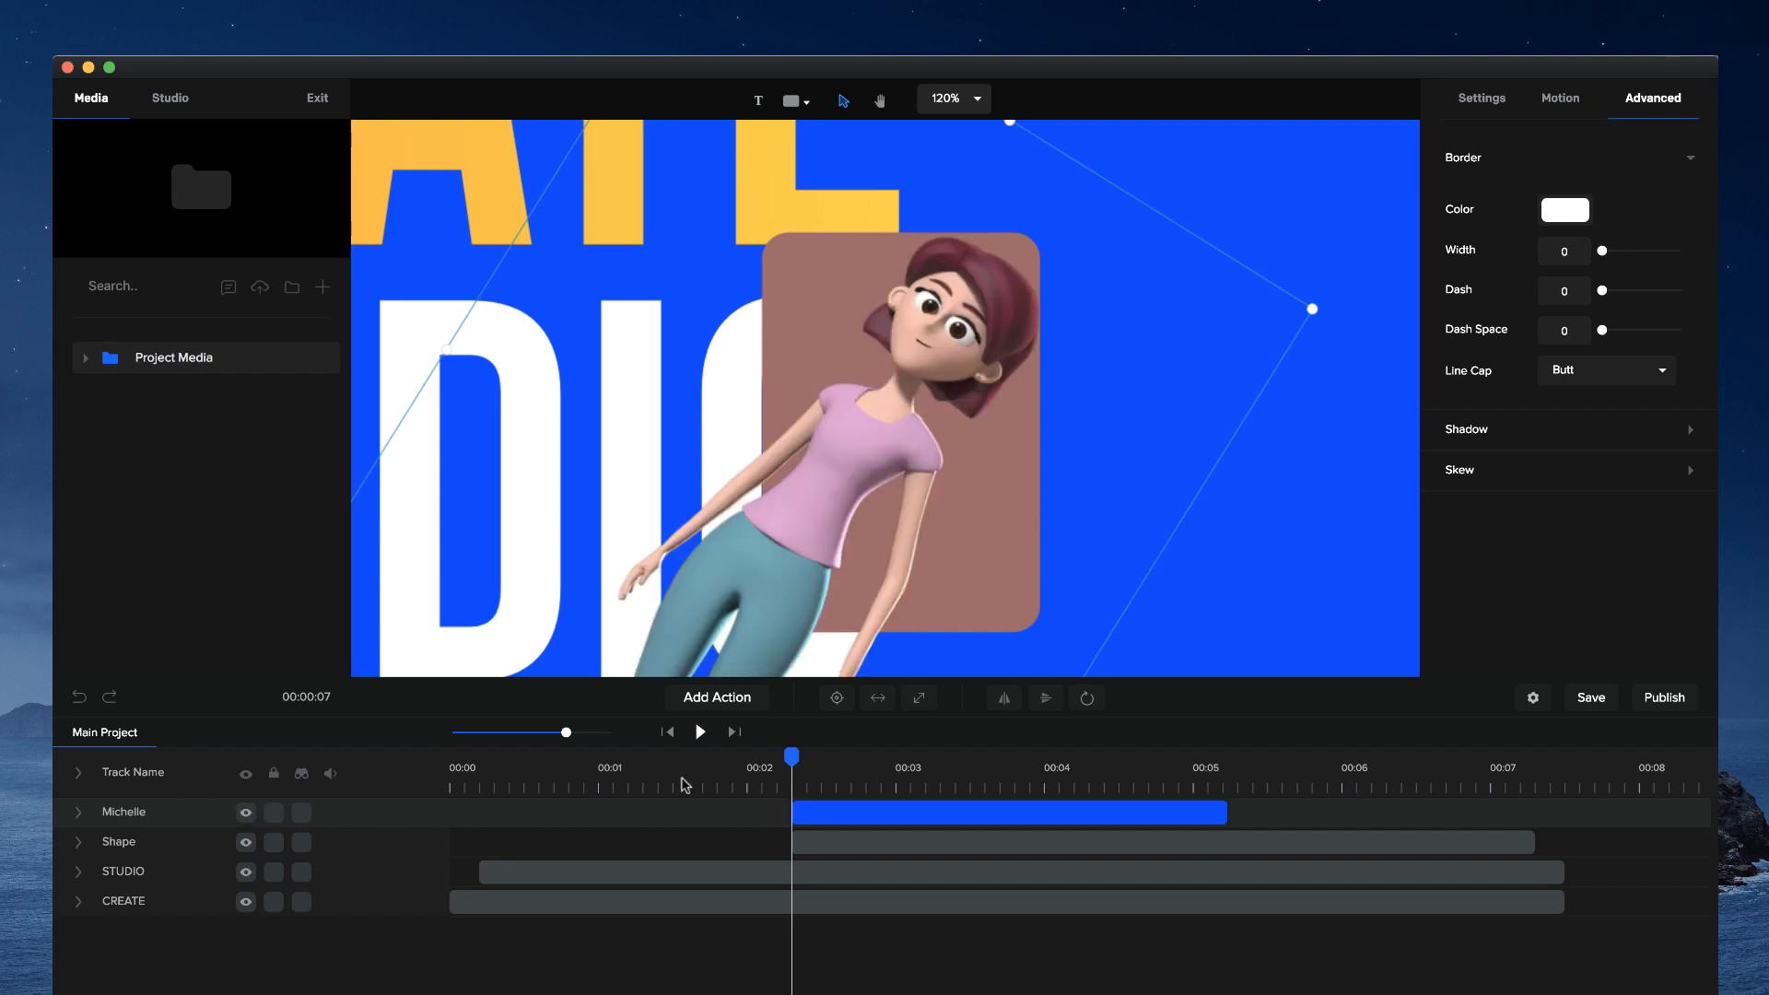
- Mask the Michelle clip with the rounded rectangle shape
left_click(921, 804)
right_click(915, 808)
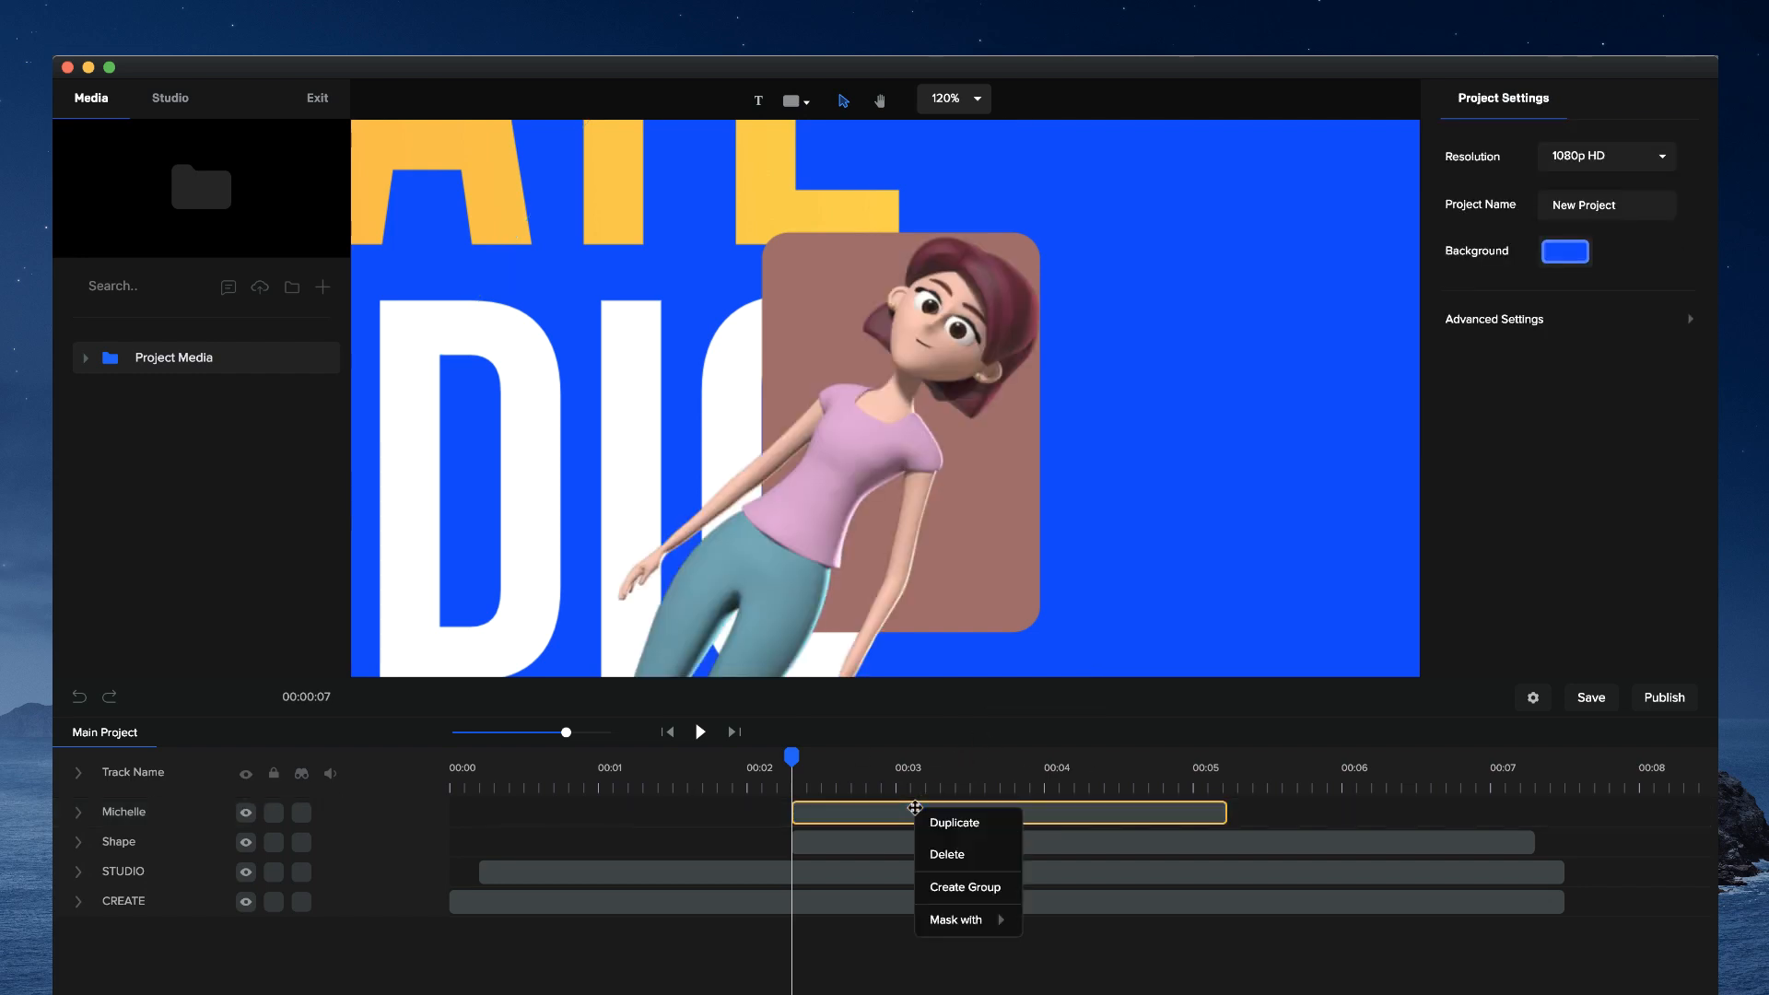
mouse_move(977, 917)
left_click(1053, 856)
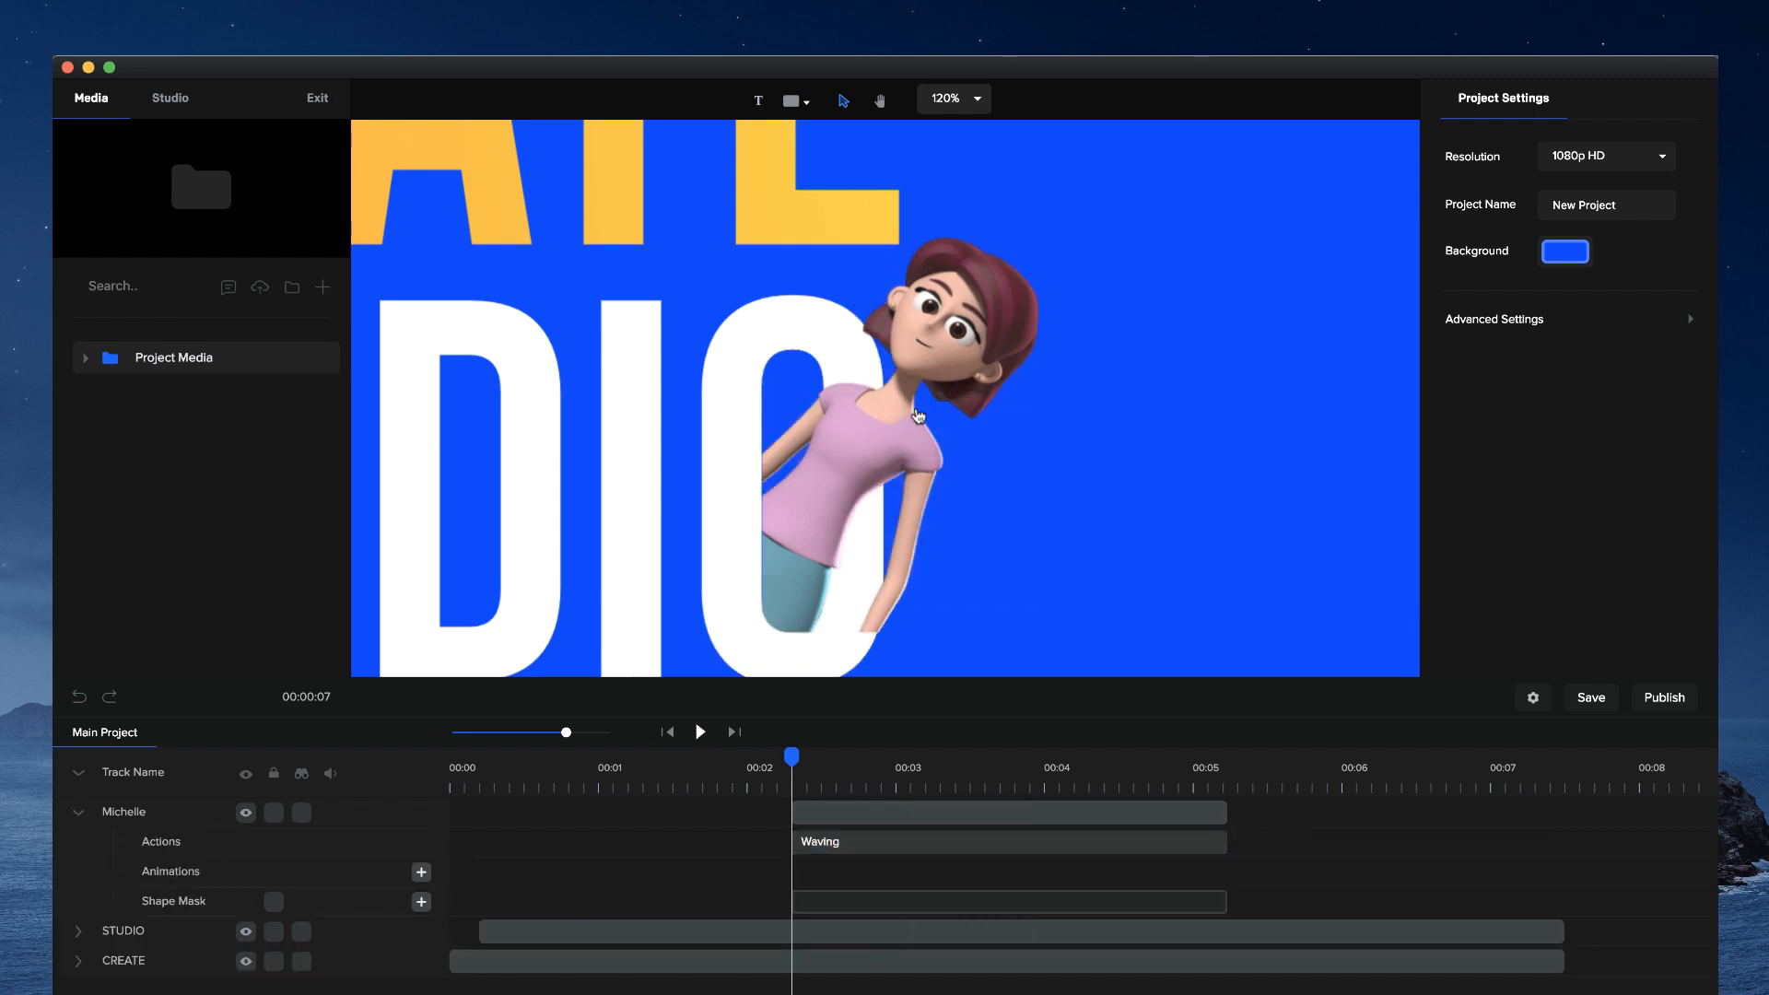
- Scale Michelle down to 66 and place her in the O at about x 1229, y 716
left_click(910, 426)
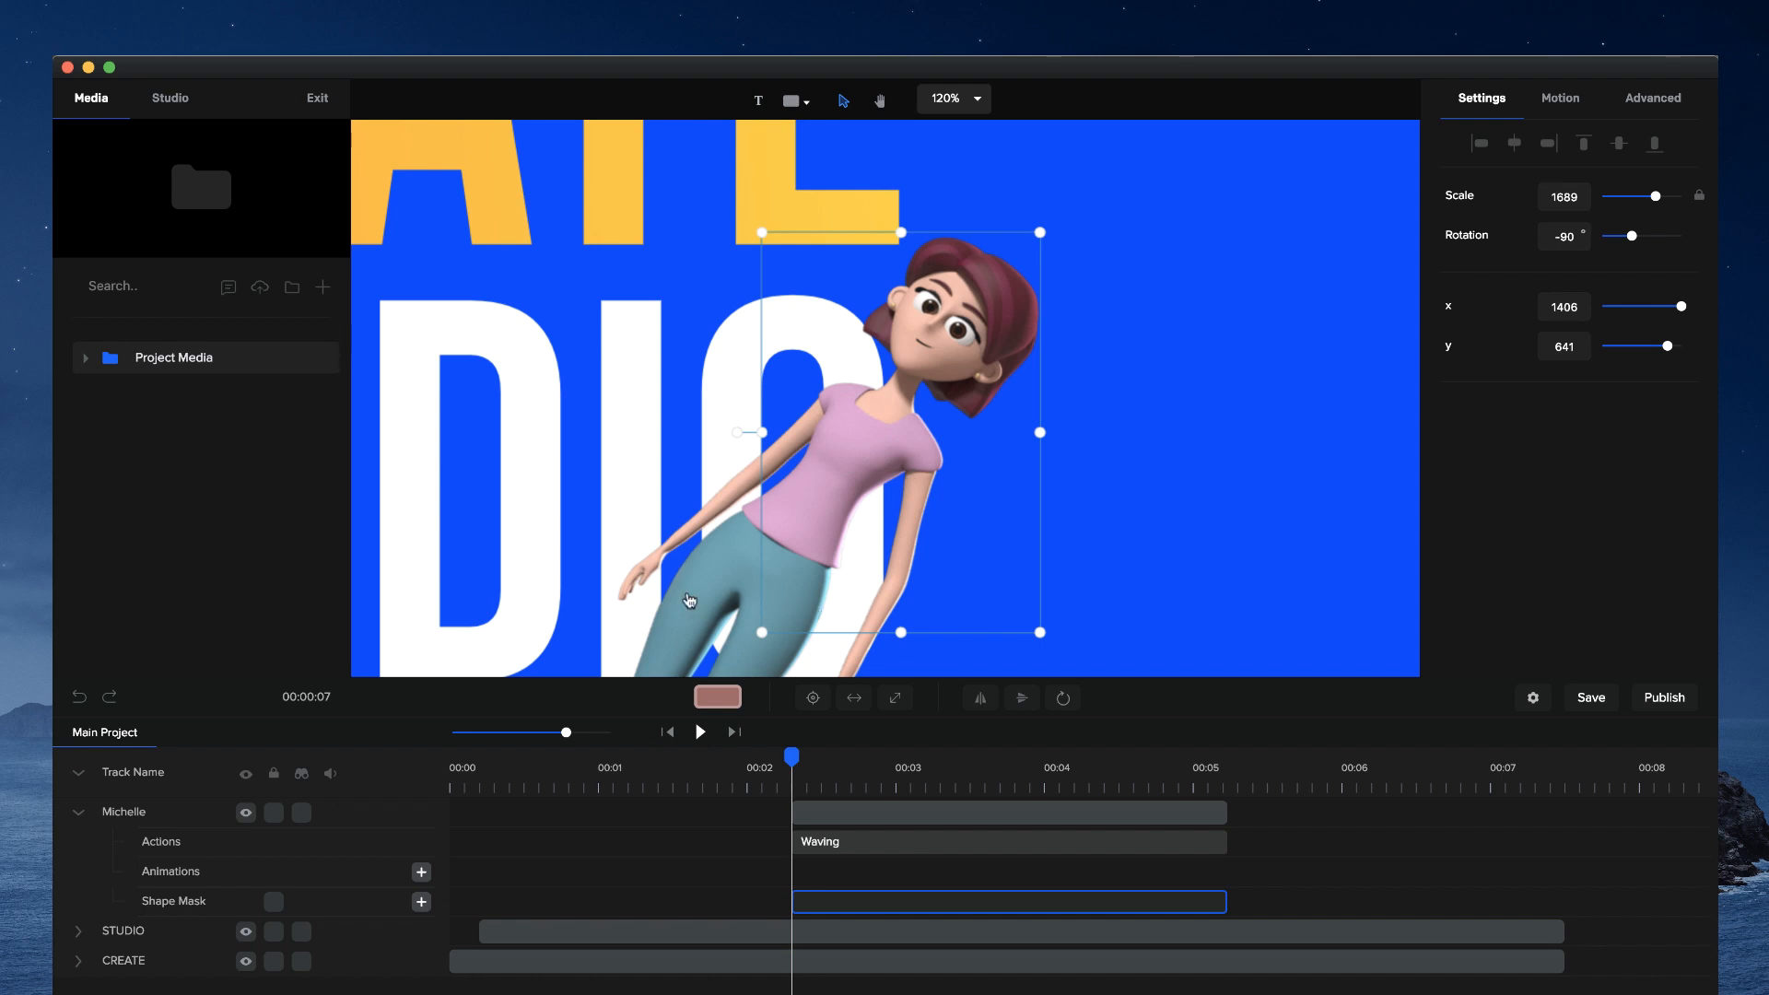
left_click(689, 601)
left_click_drag(660, 634, 679, 581)
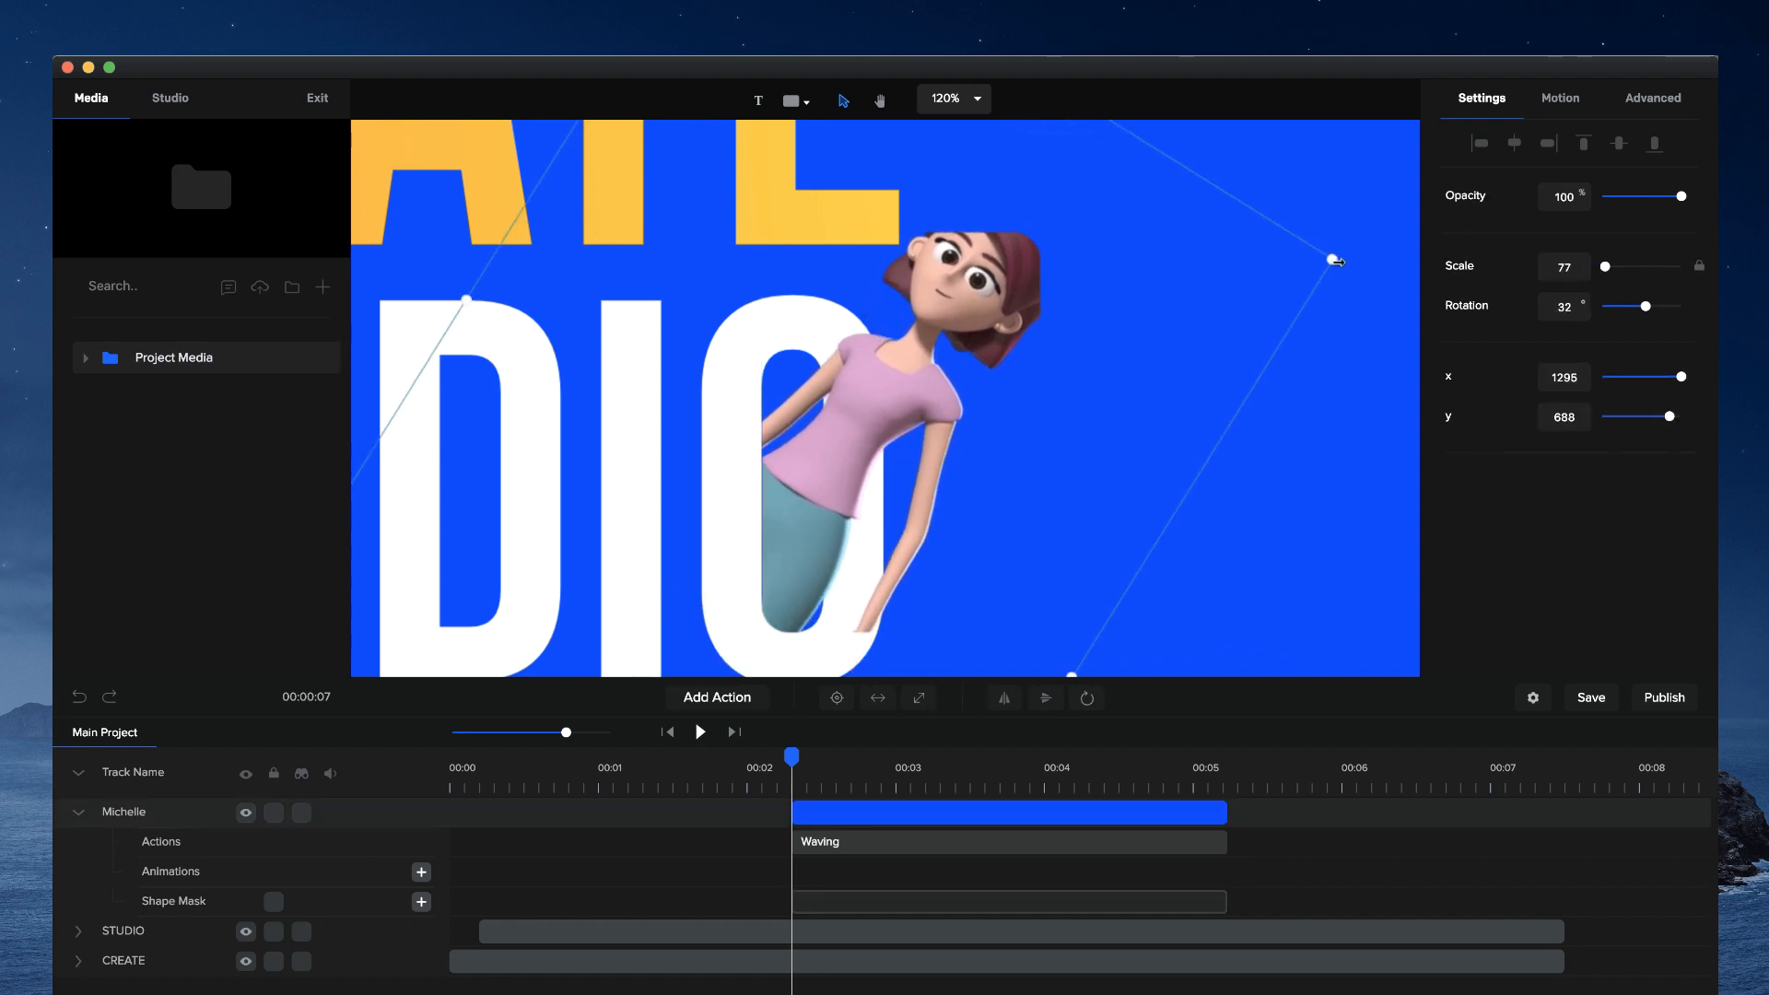
left_click_drag(1334, 261, 1174, 323)
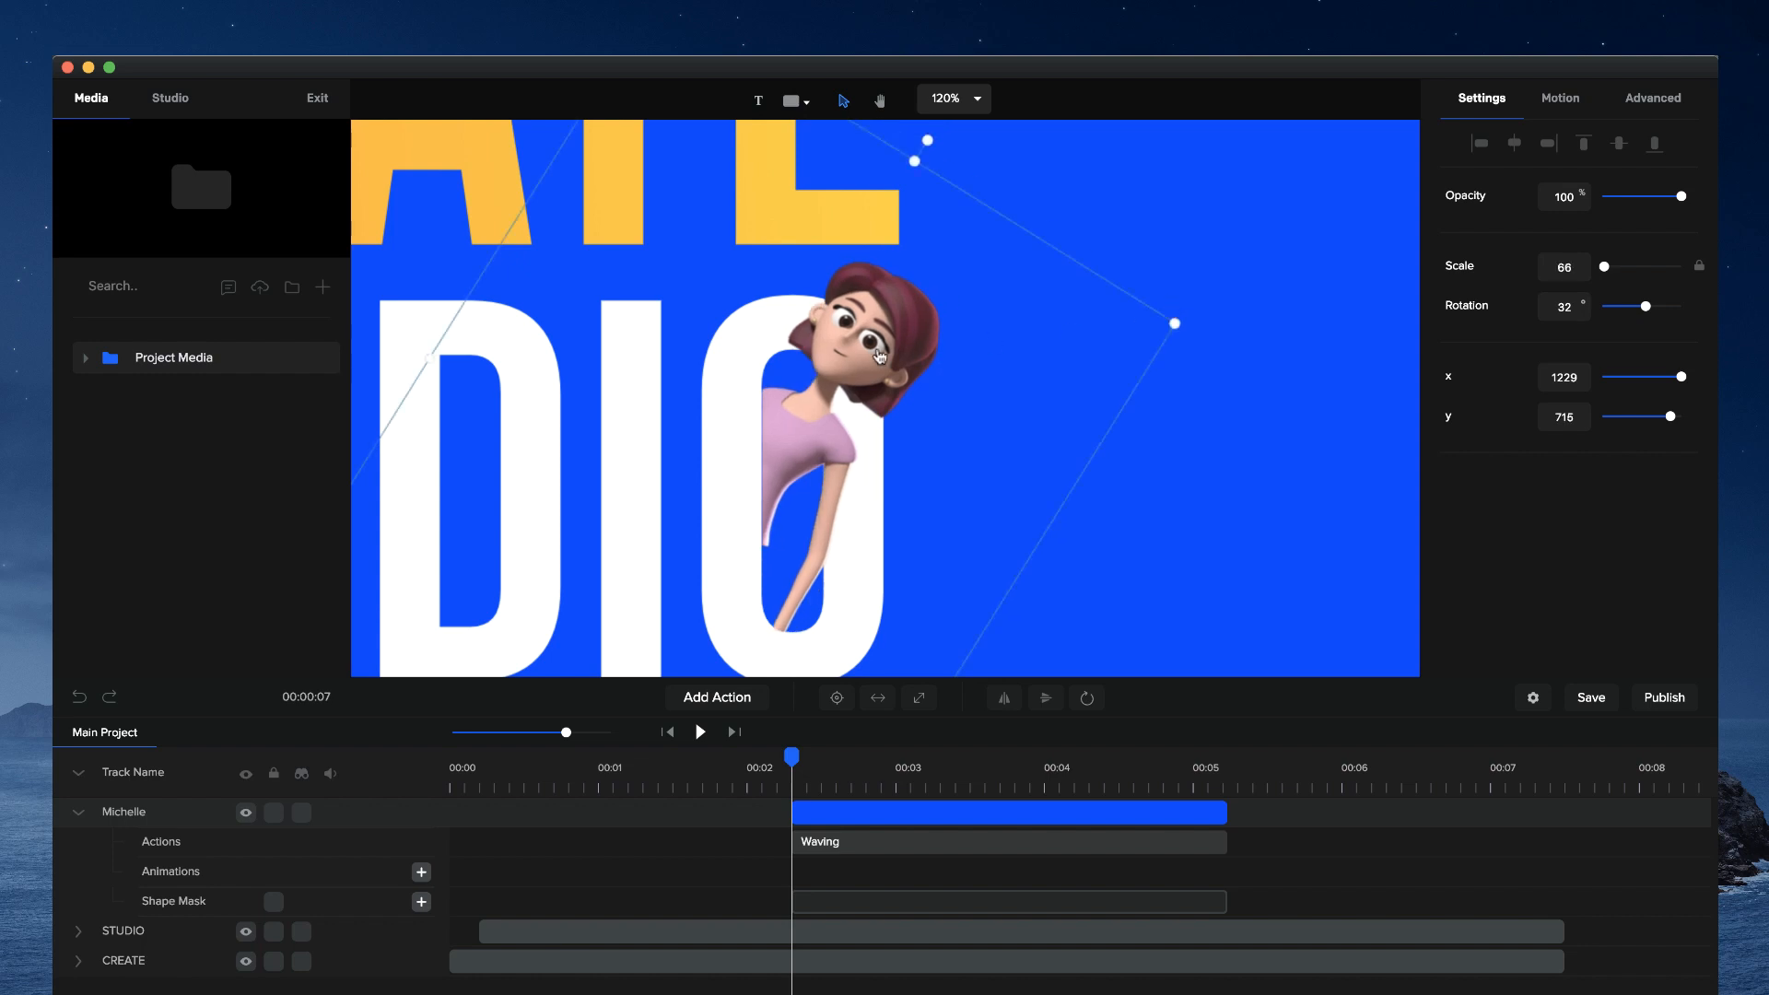
- Nudge Michelle's shape mask to x 1405 and lock it
left_click(856, 355)
left_click_drag(857, 355, 853, 355)
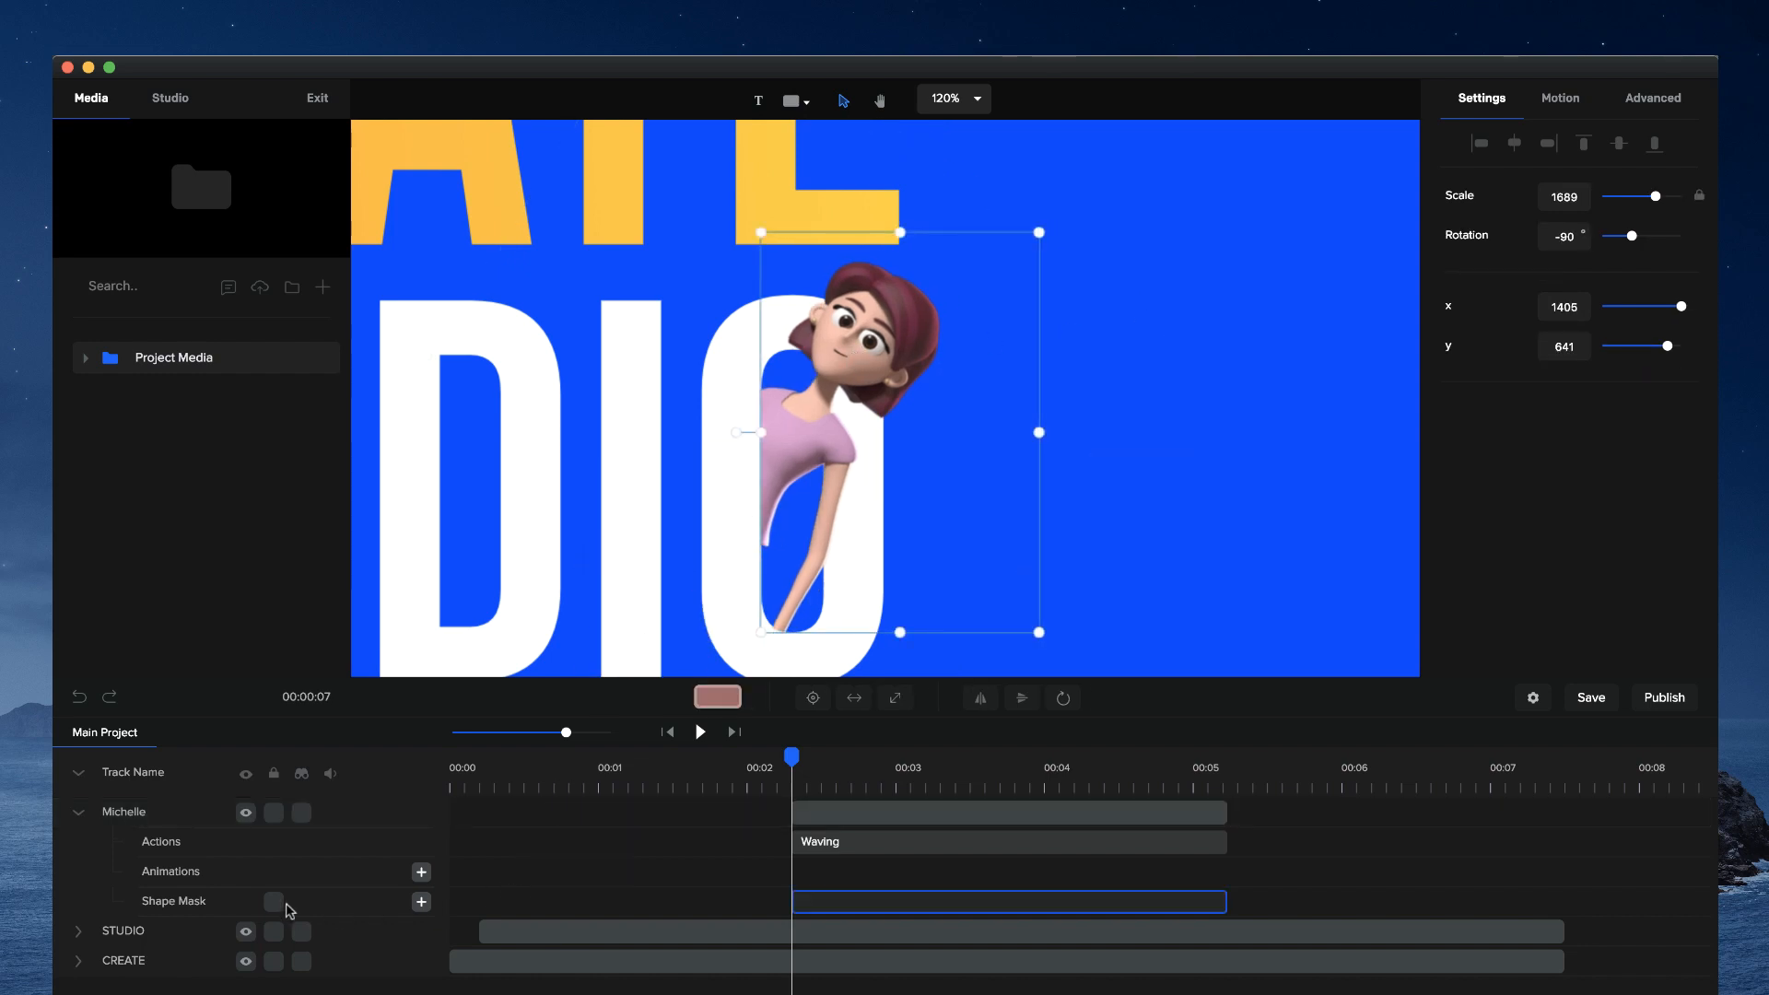
left_click(273, 903)
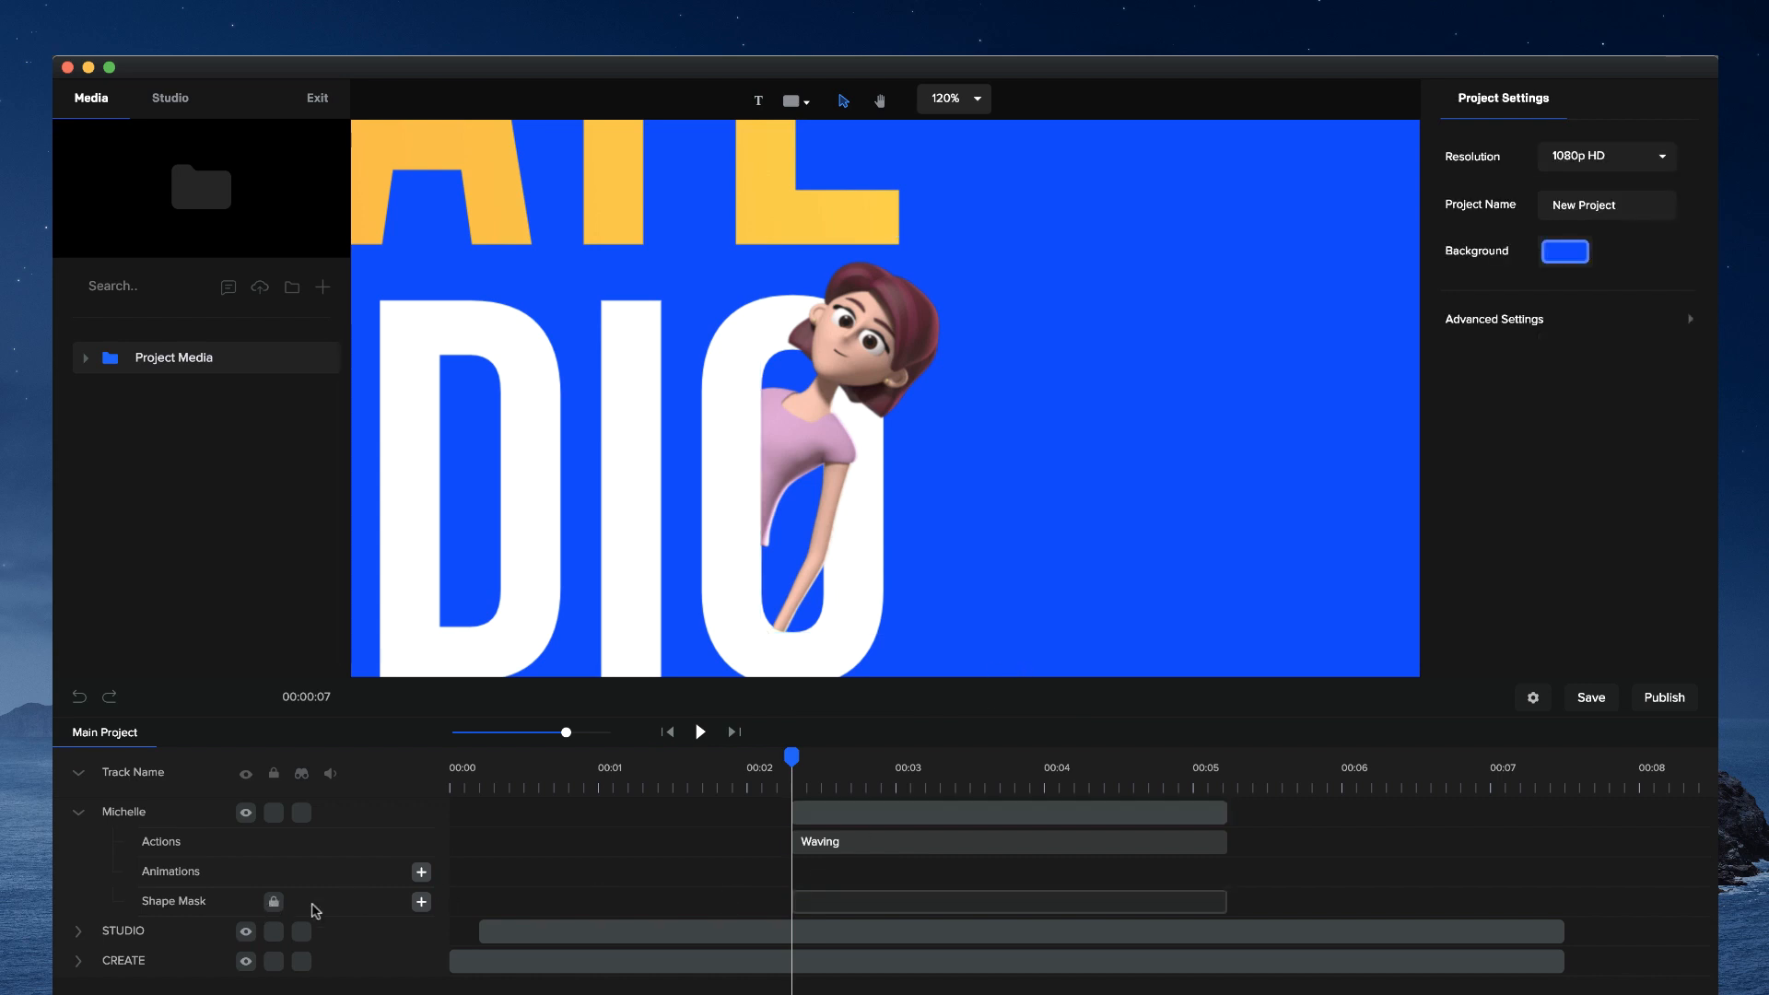
- Scale Michelle down to 61 and position her leaning out of the O at about x 1295, y 674
left_click(836, 454)
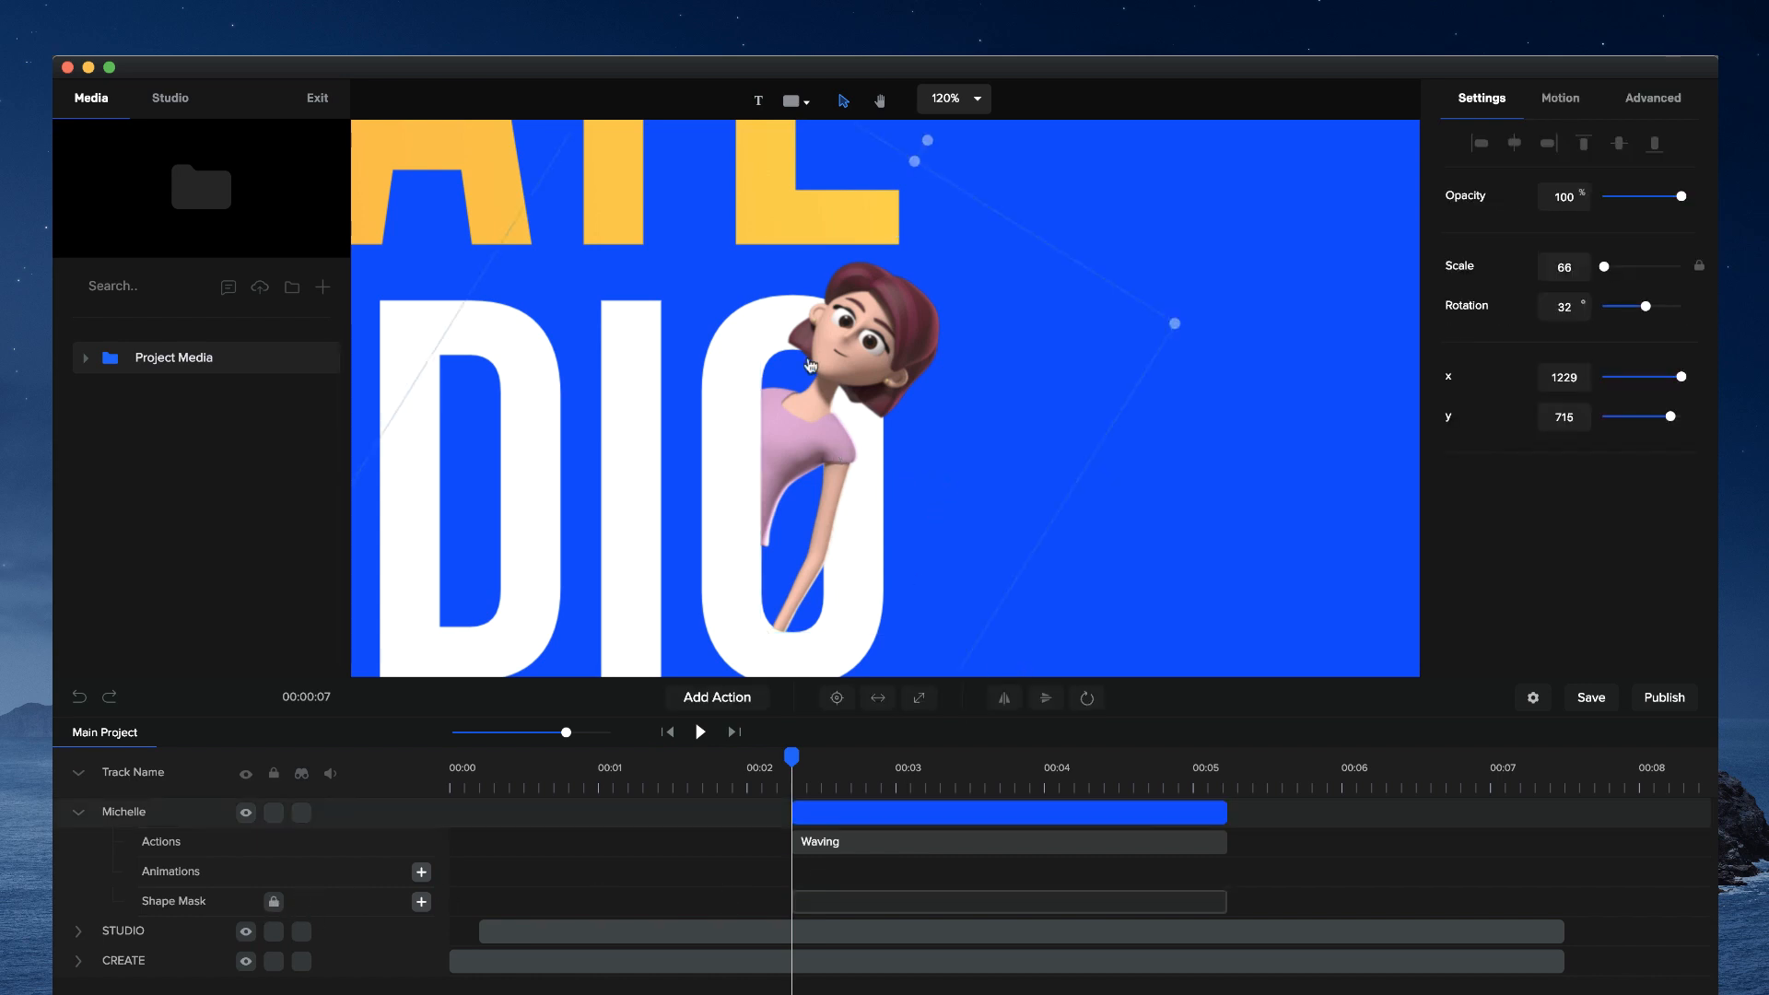
left_click_drag(841, 462, 923, 402)
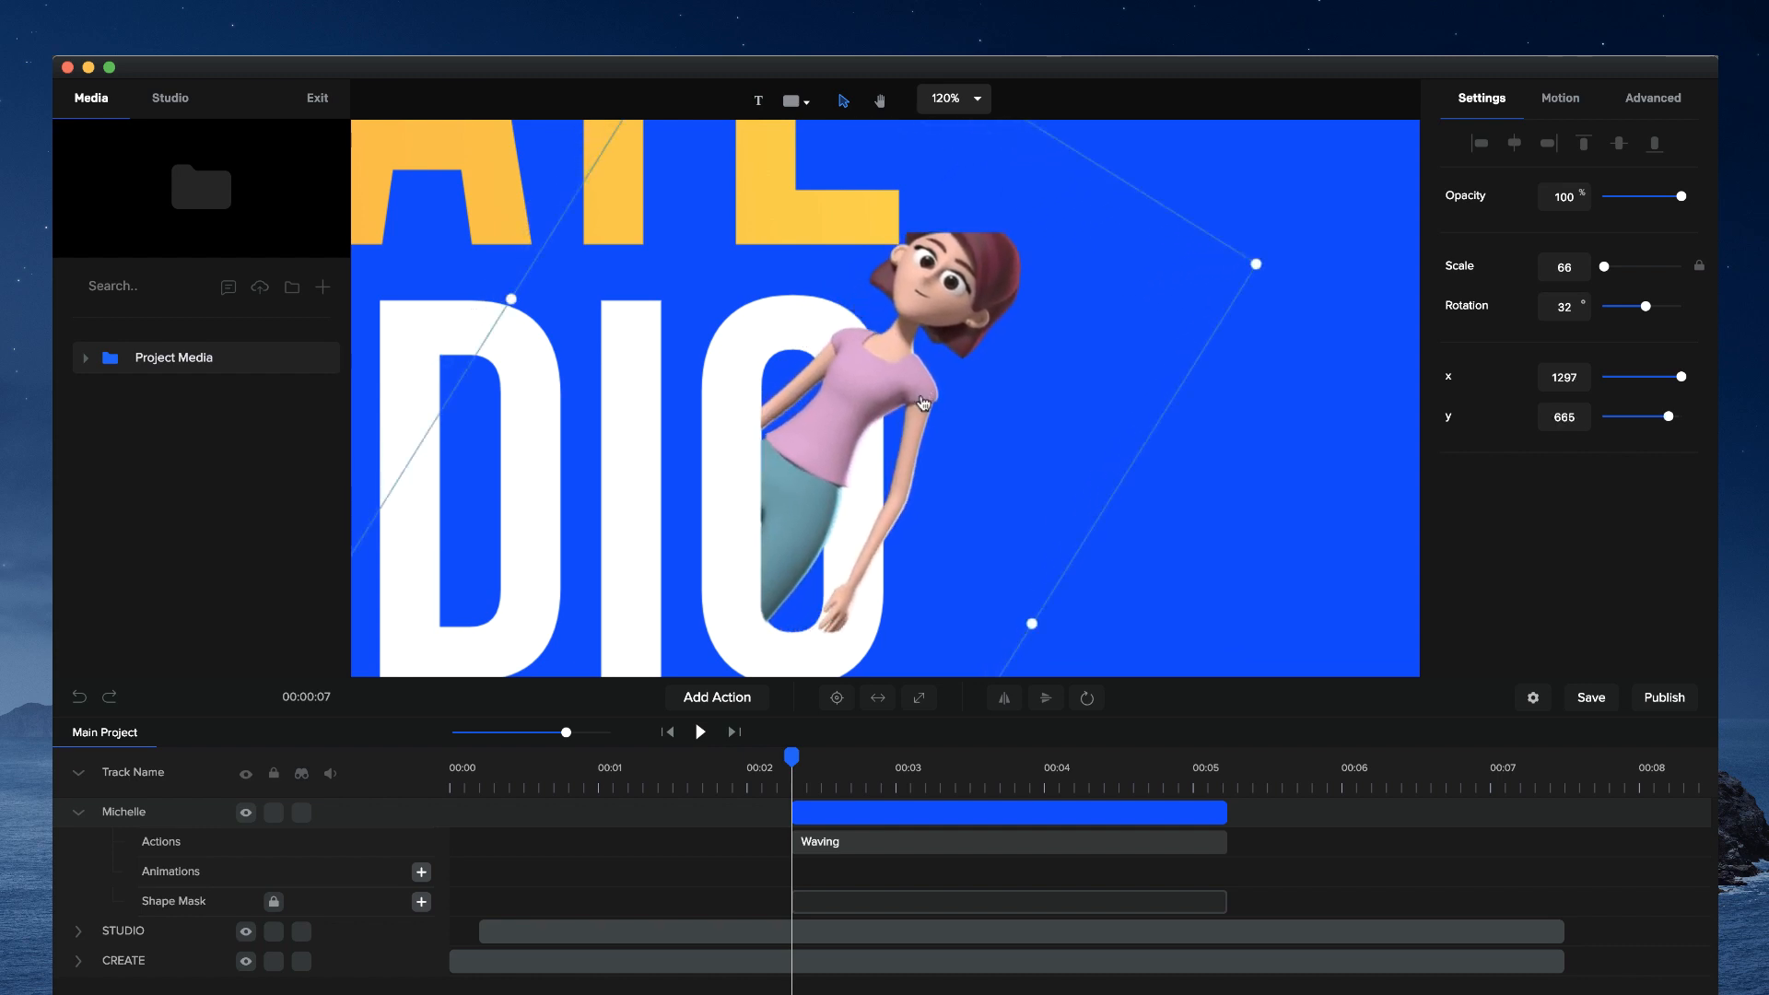
left_click_drag(1257, 263, 1177, 274)
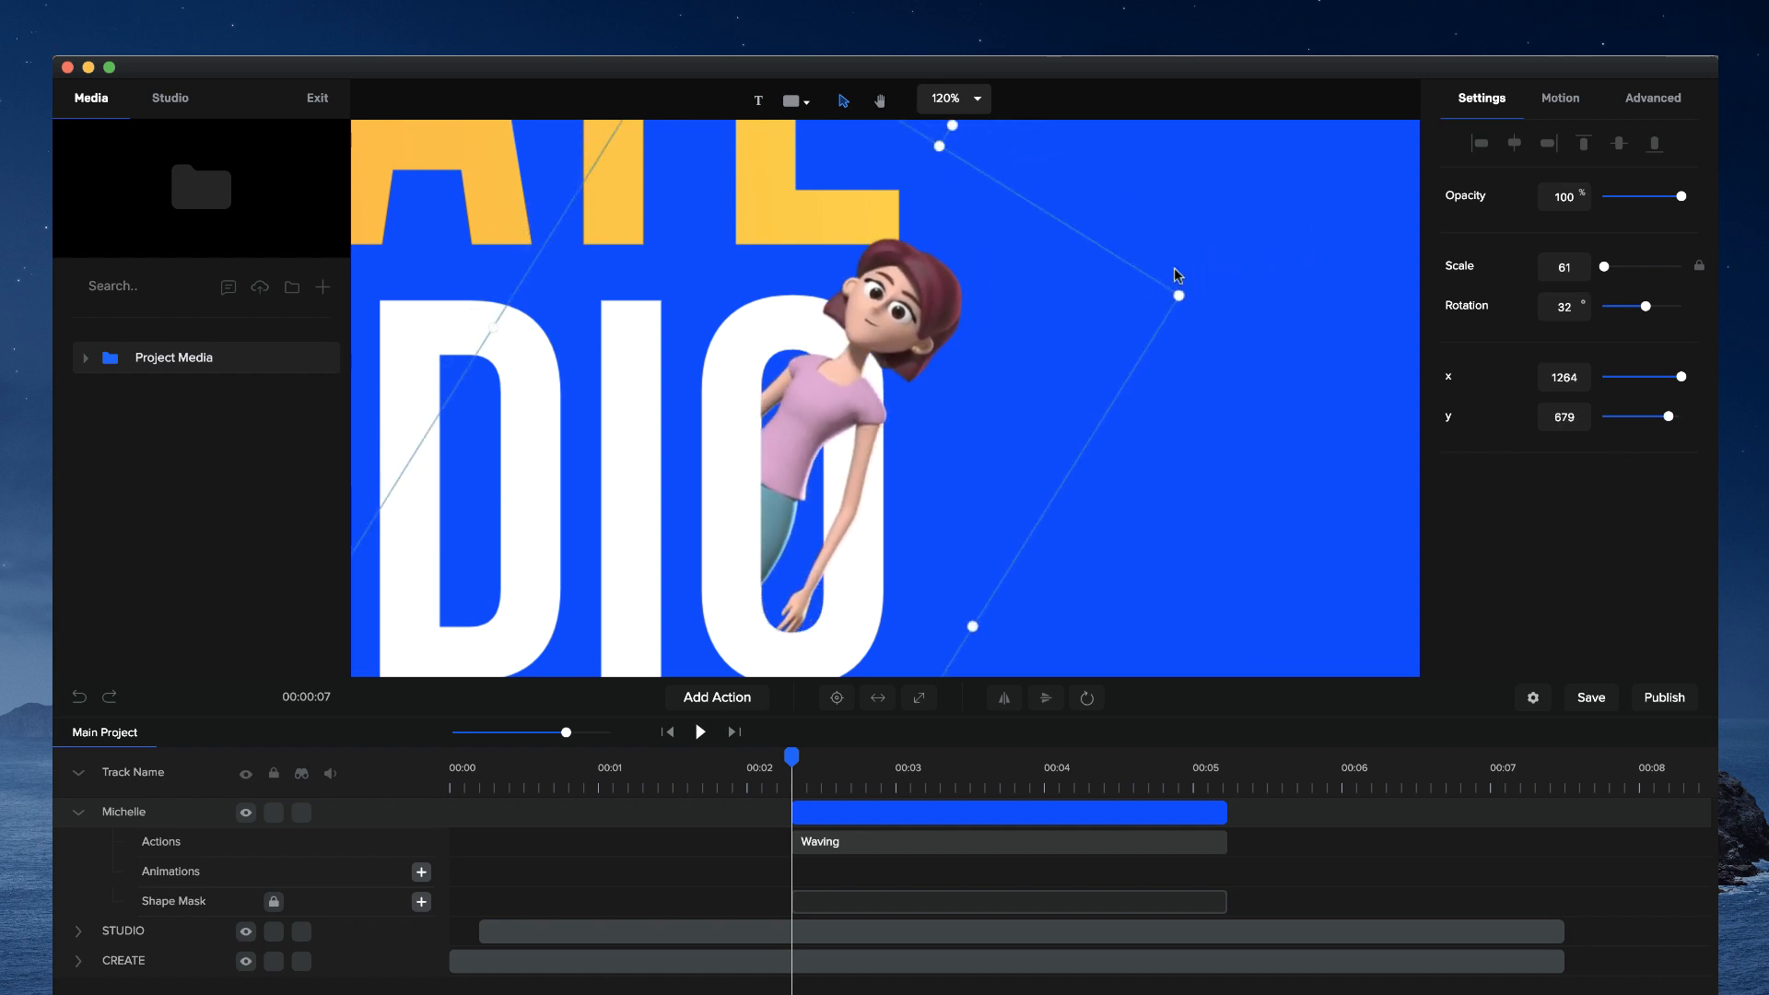
left_click_drag(904, 346, 940, 332)
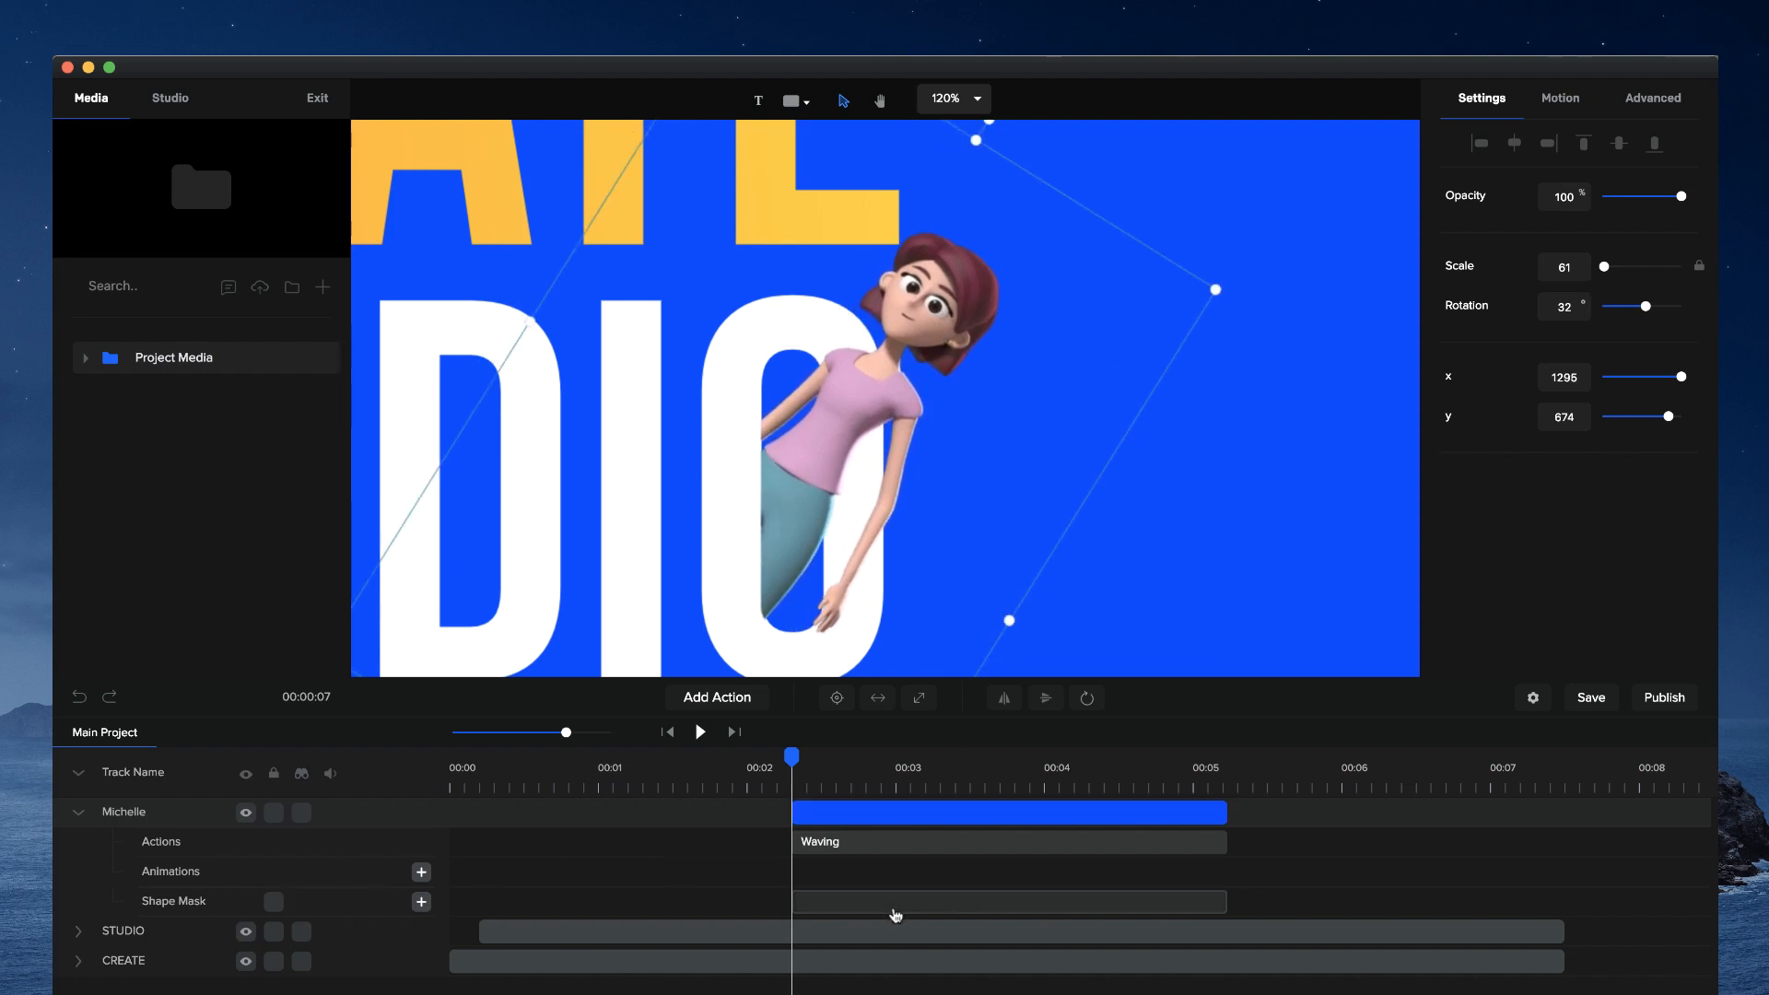
- Enlarge the shape mask to a scale of about 1742 and raise it to about x 1408, y 632 over the O
left_click(895, 912)
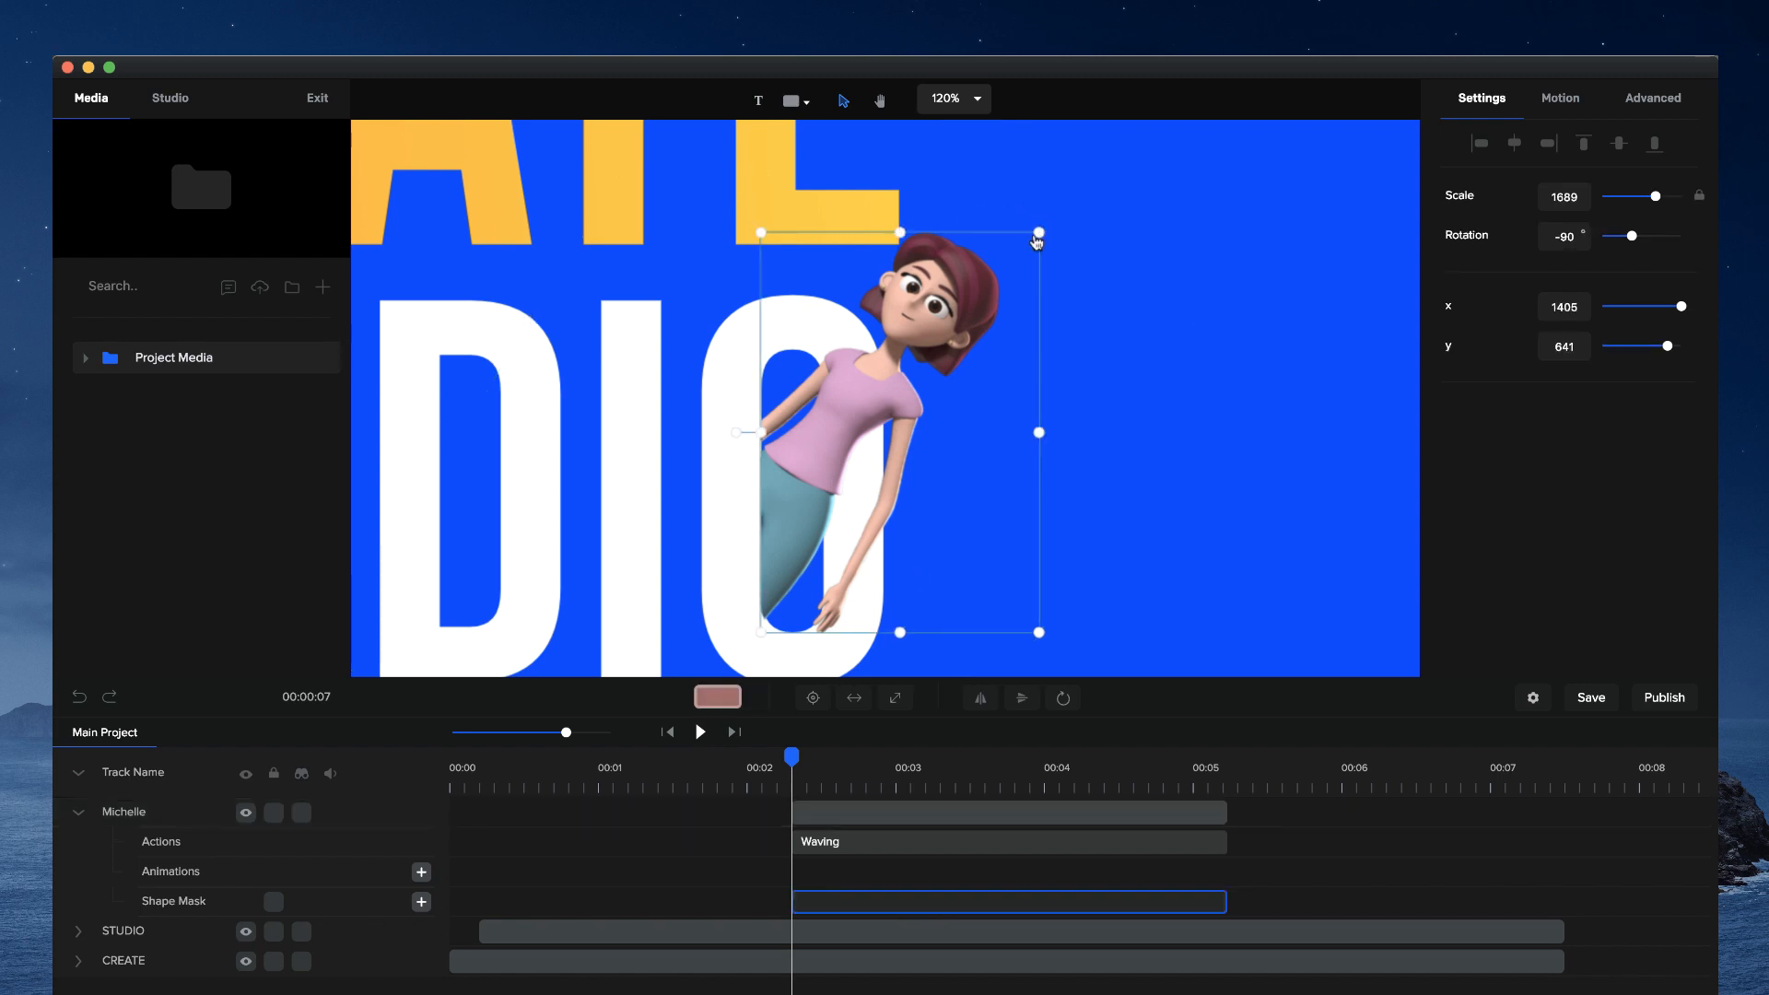
left_click_drag(1039, 233, 1051, 220)
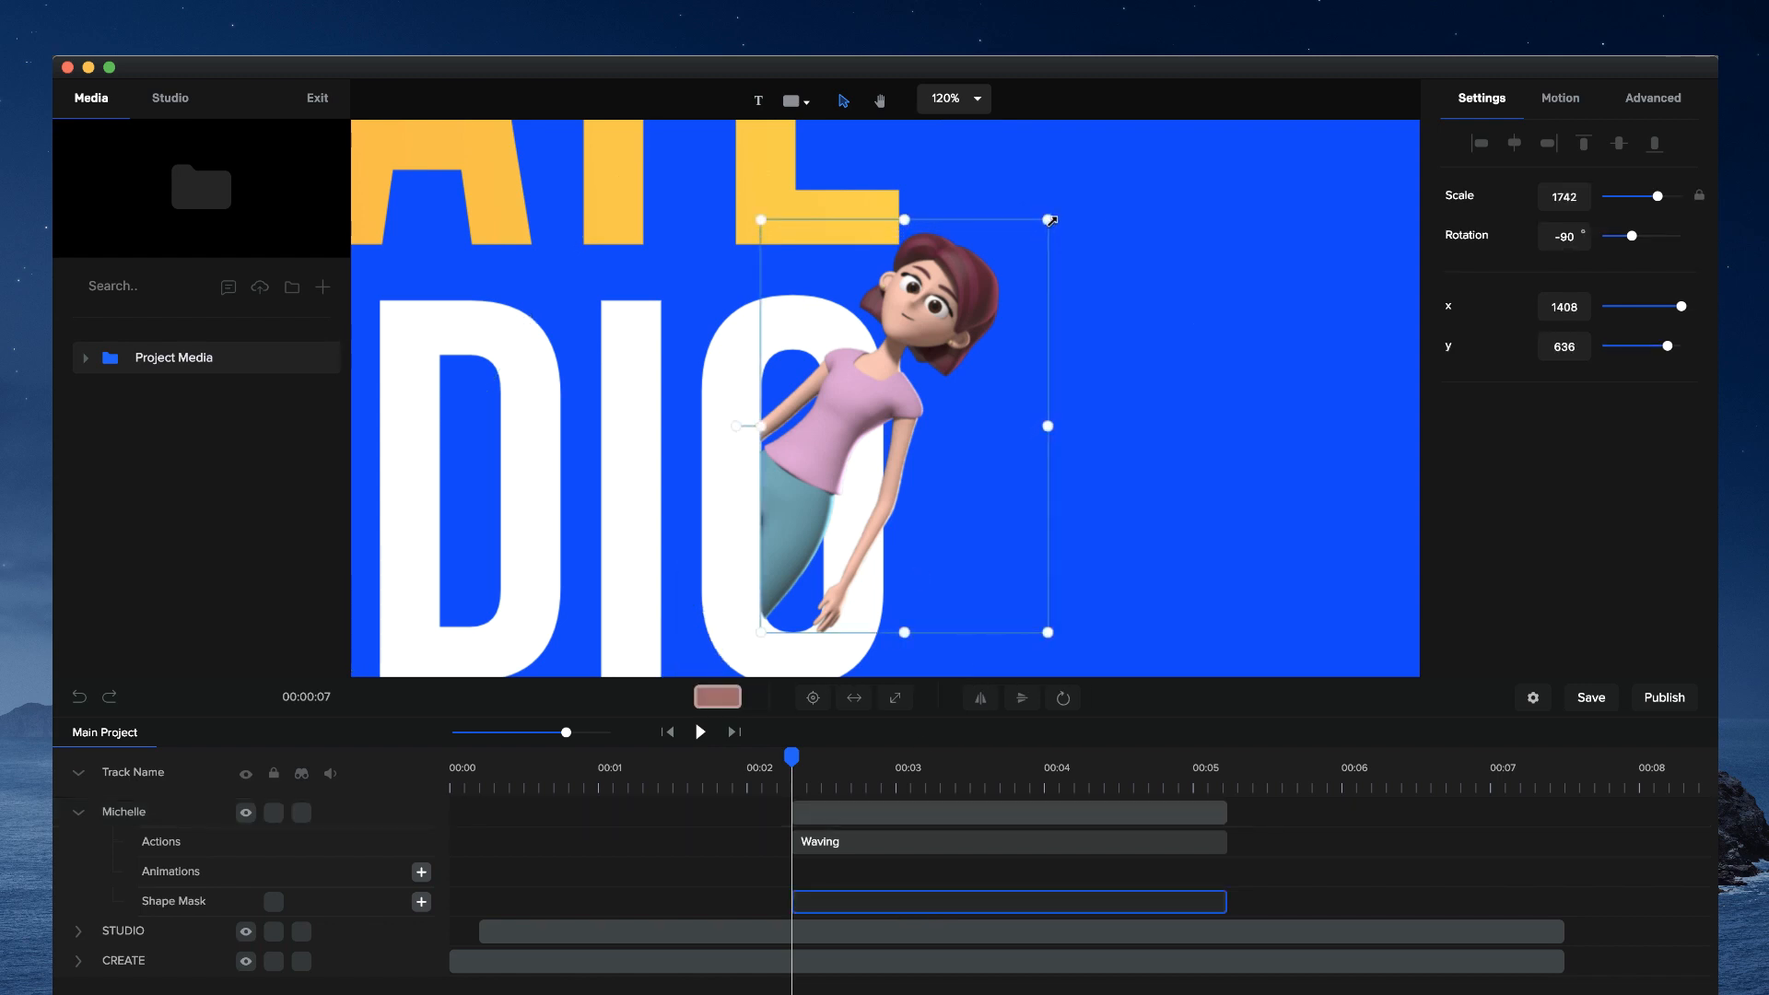
scroll(714, 586, "up", 8)
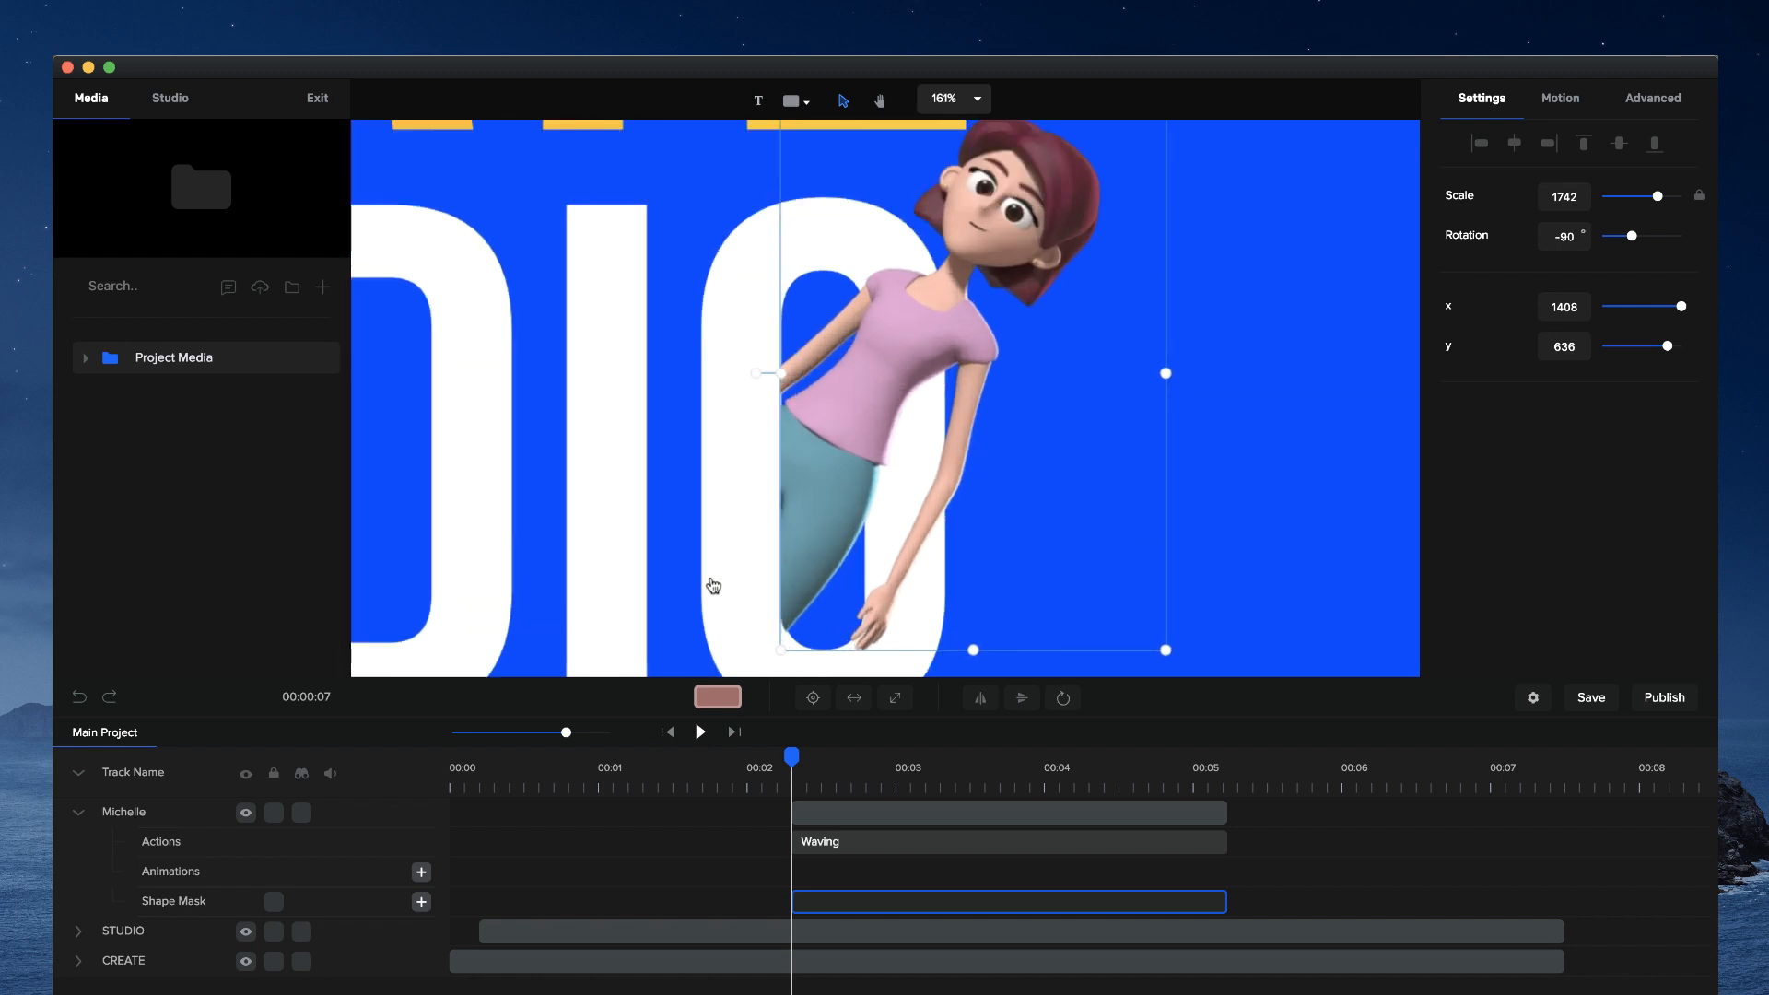
left_click_drag(722, 580, 615, 378)
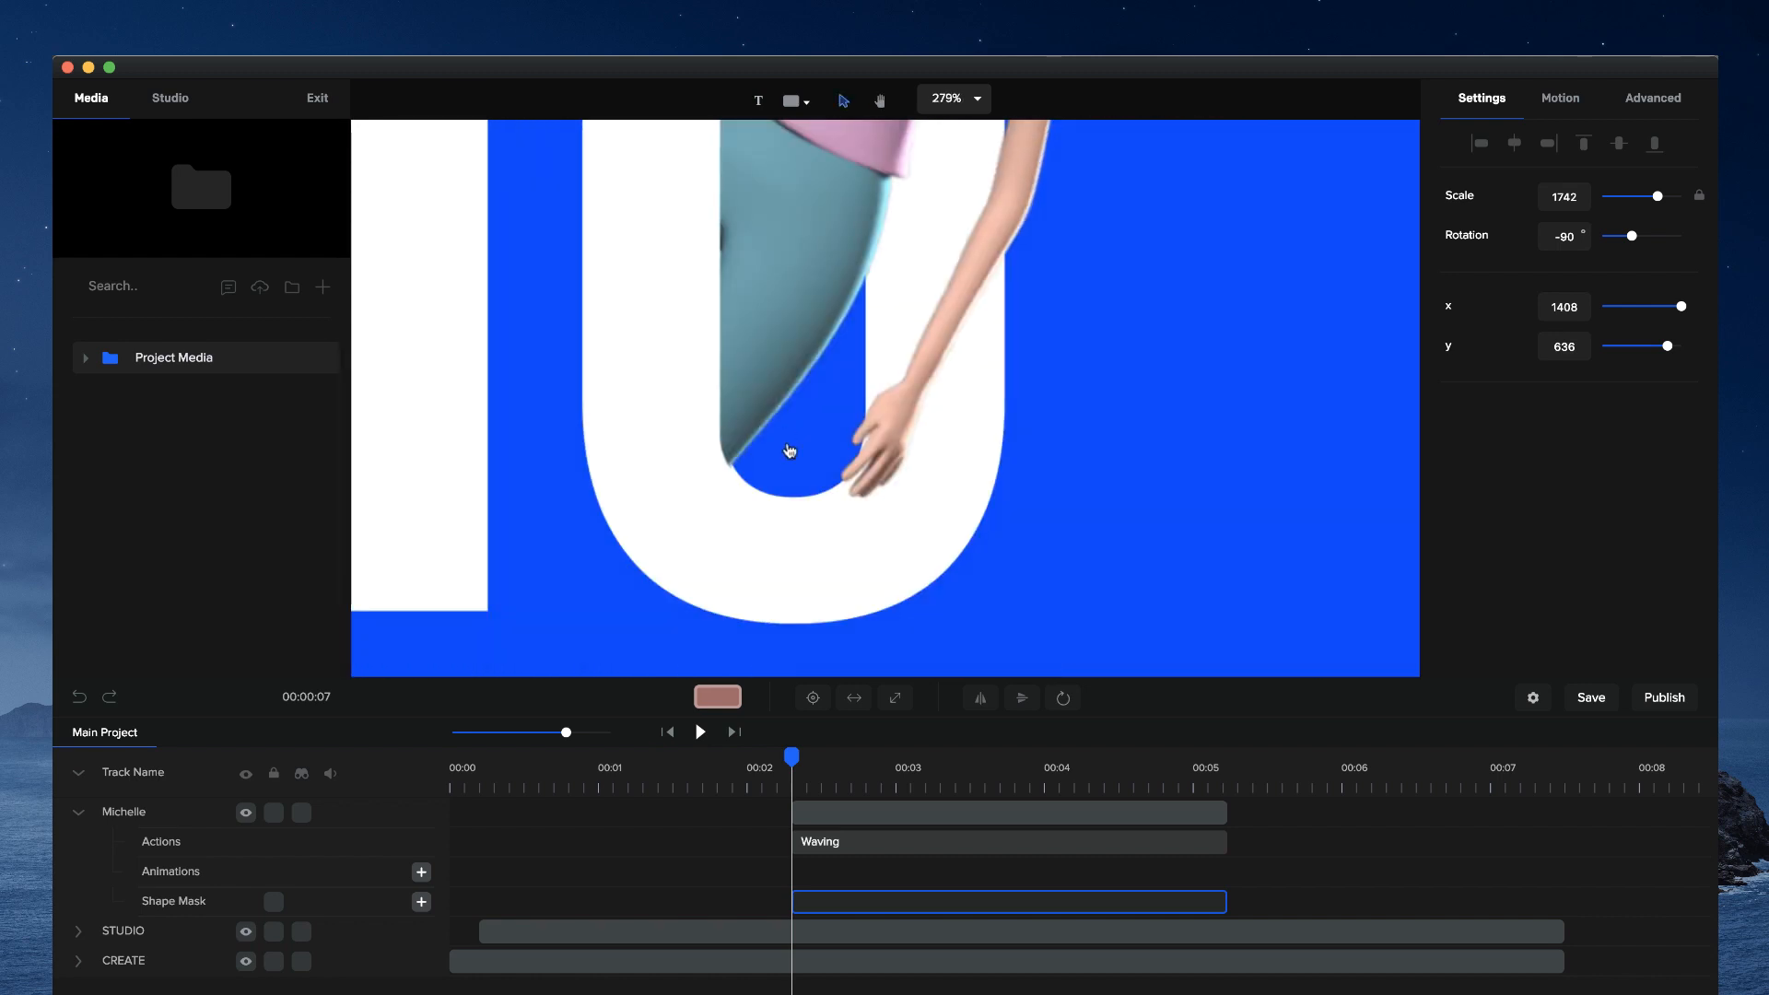
key("v")
left_click_drag(785, 472, 782, 450)
scroll(783, 451, "down", 5)
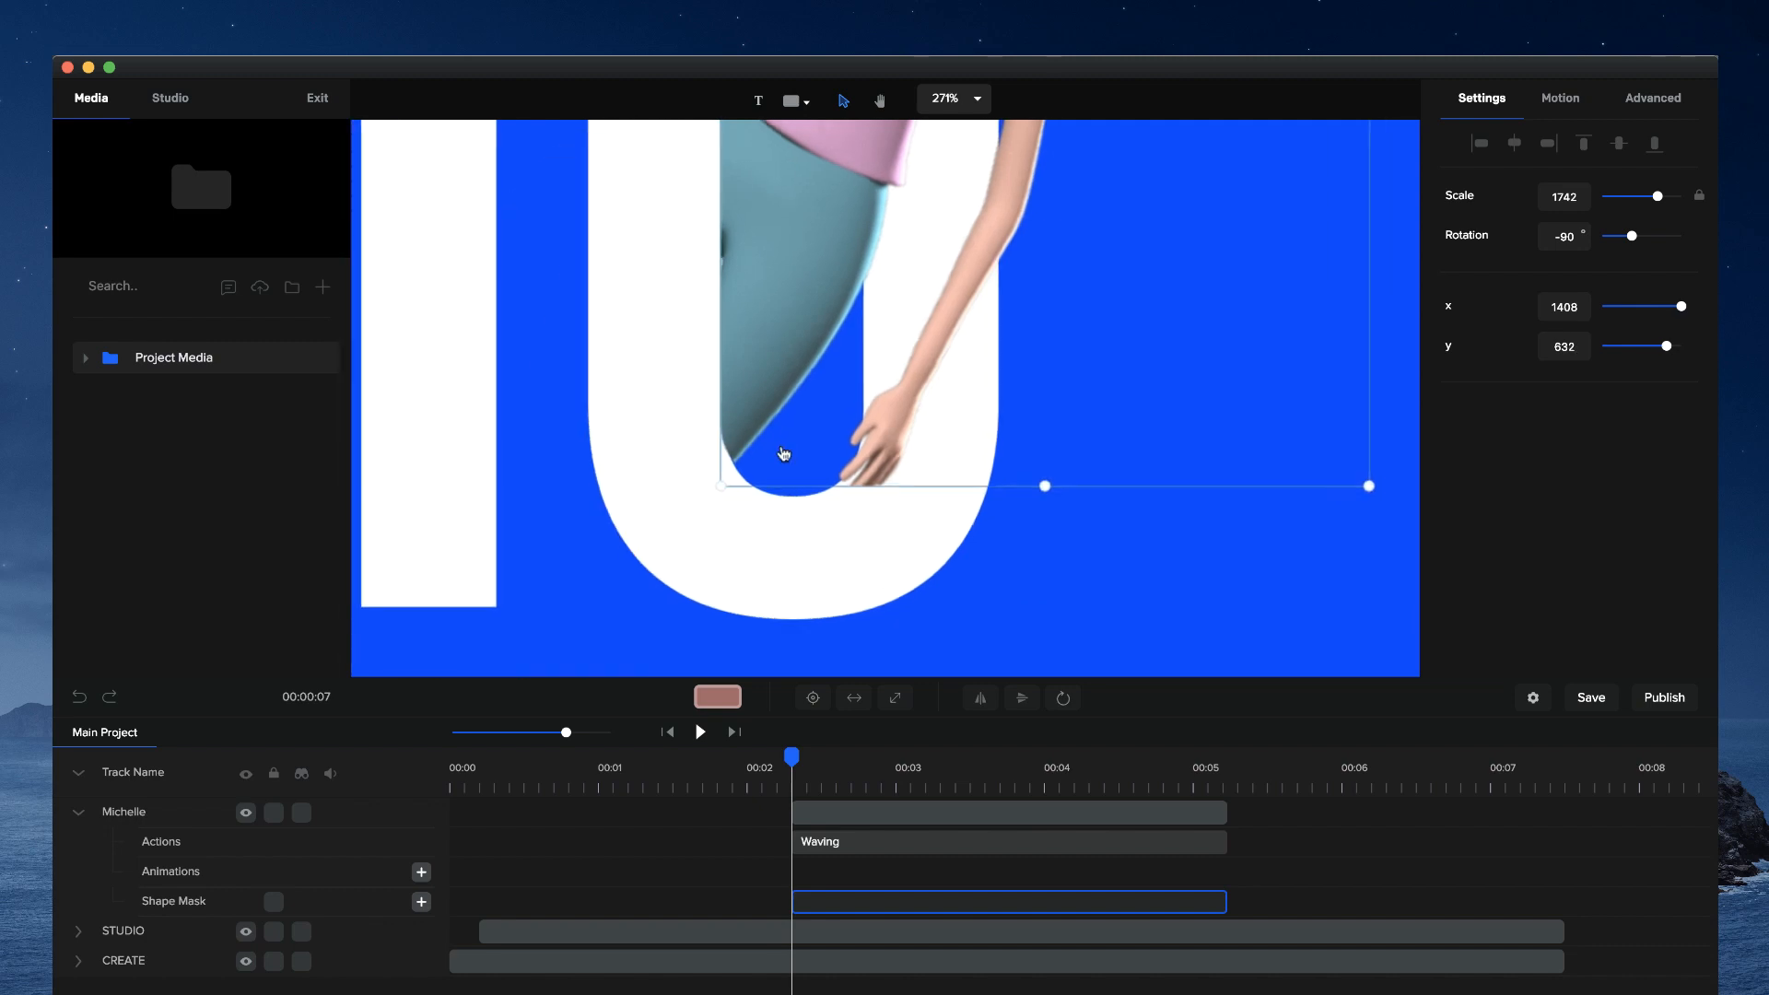
scroll(784, 453, "down", 10)
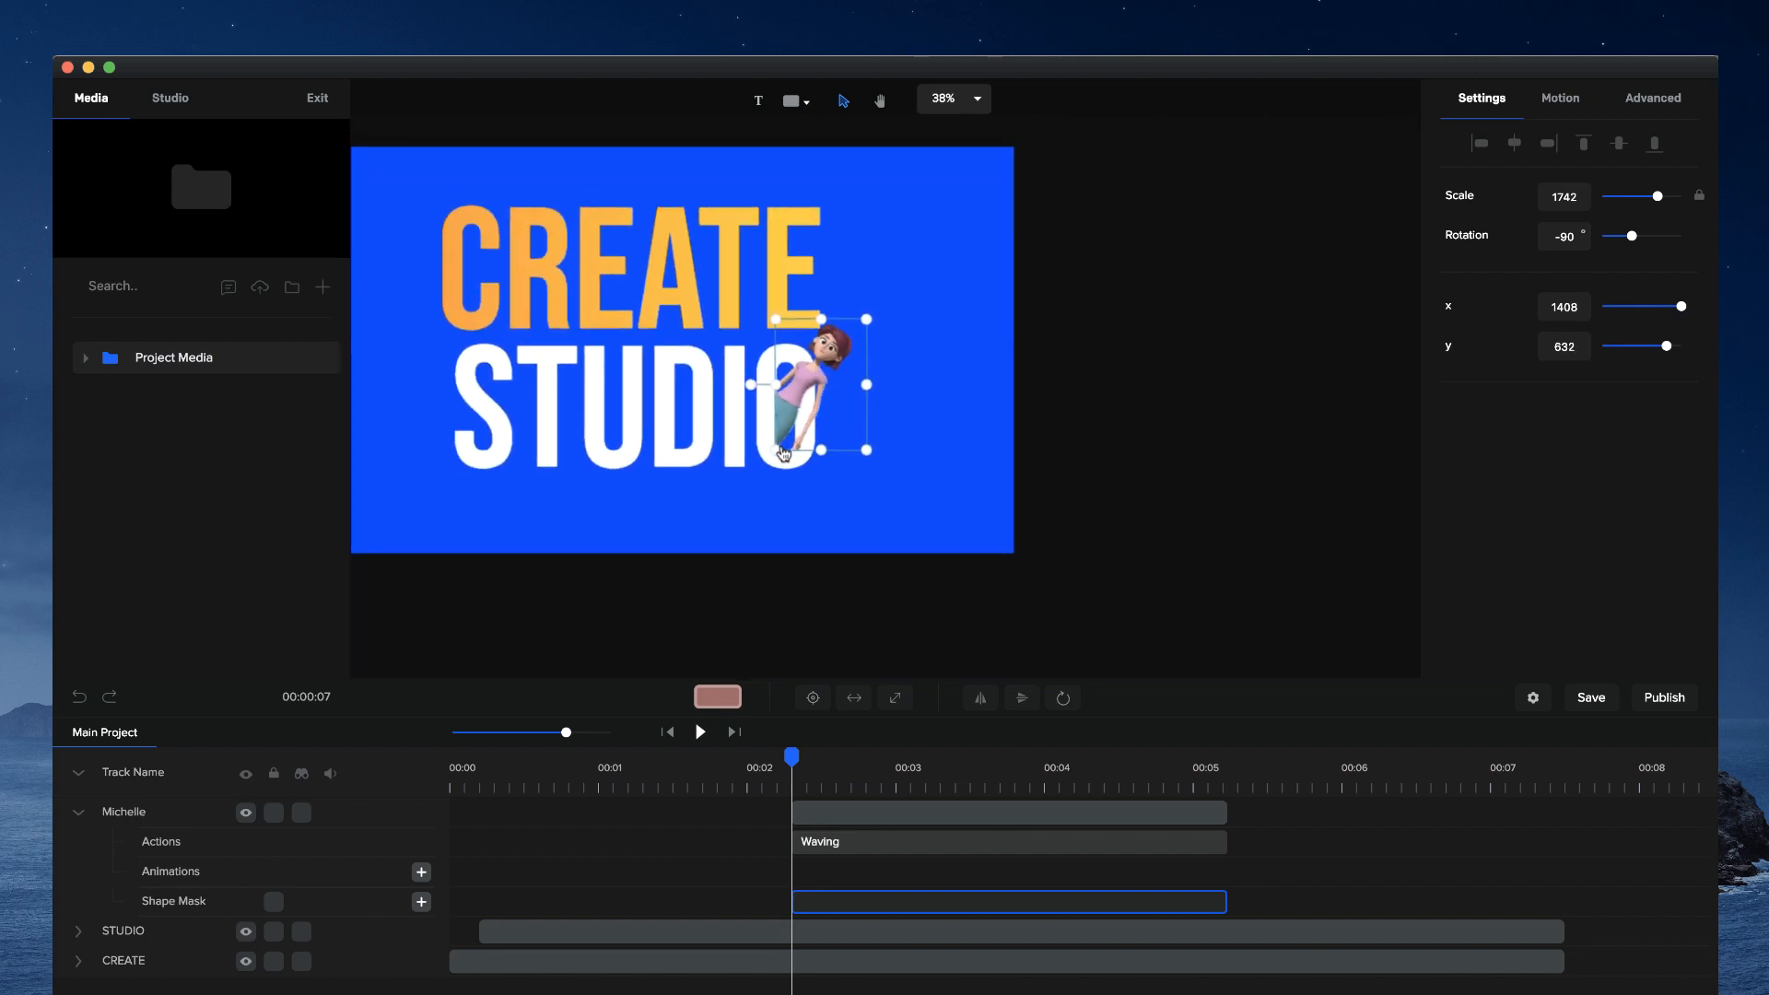
left_click(736, 572)
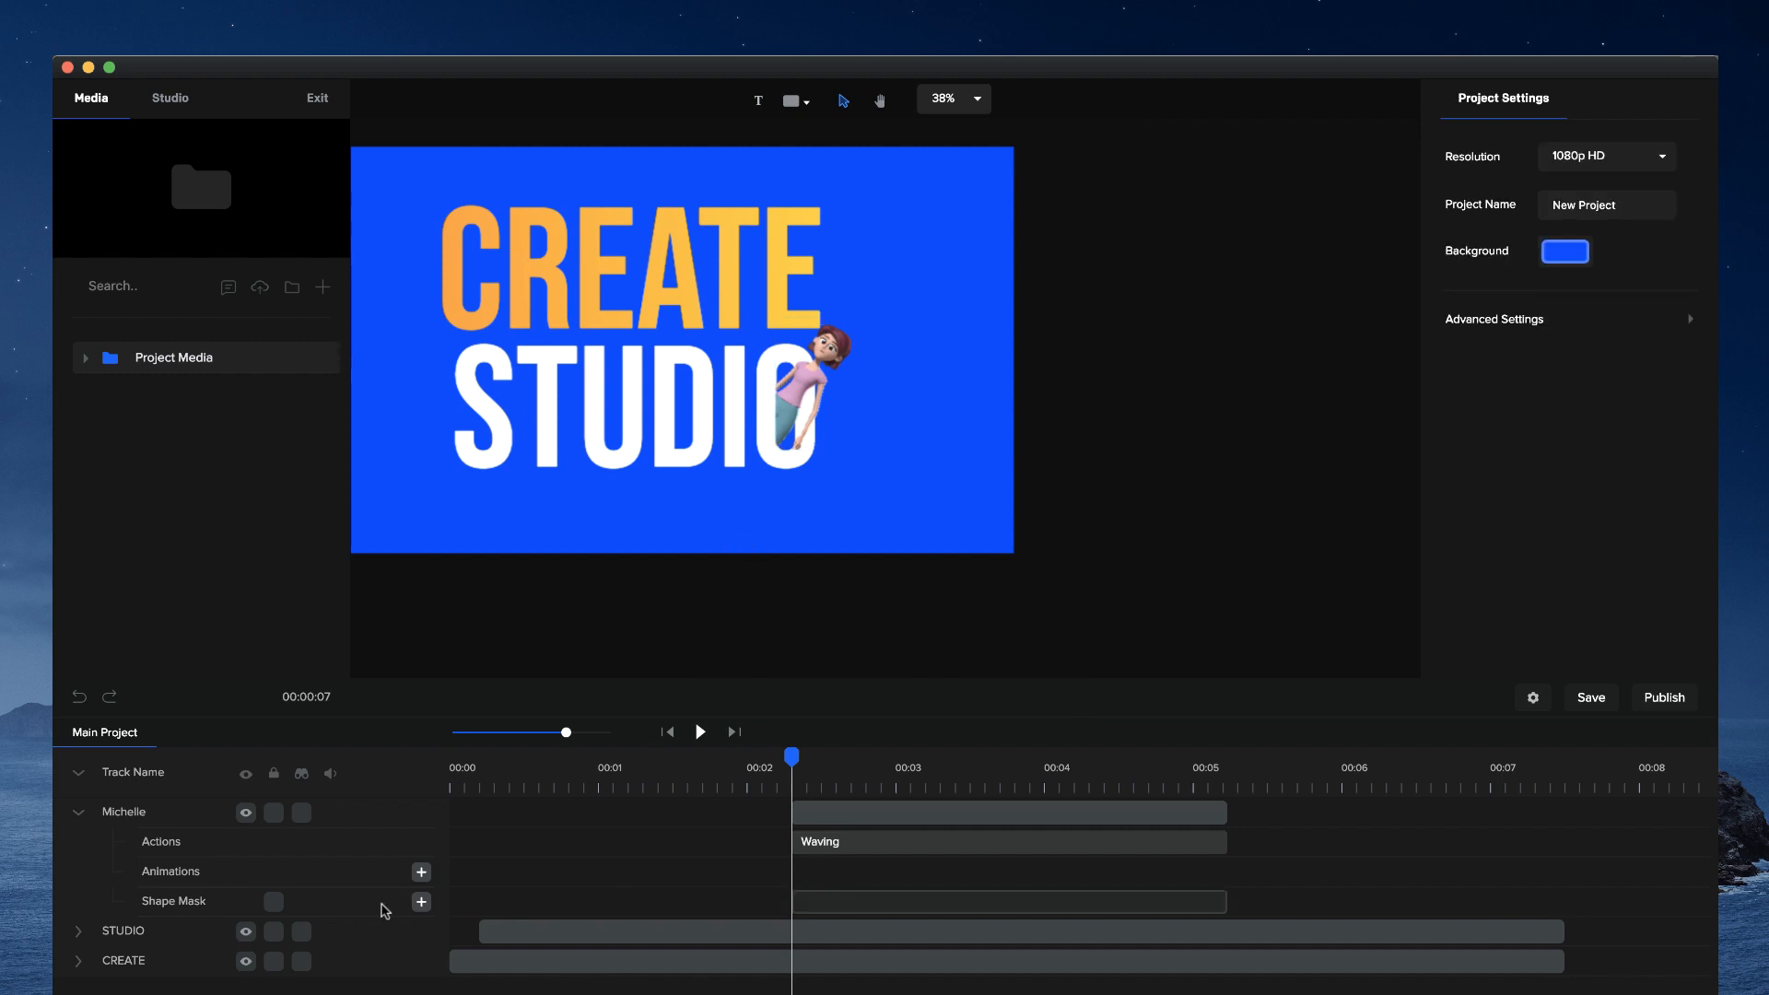
- Collapse the Michelle track and align the playhead with the start of her clip
left_click(81, 816)
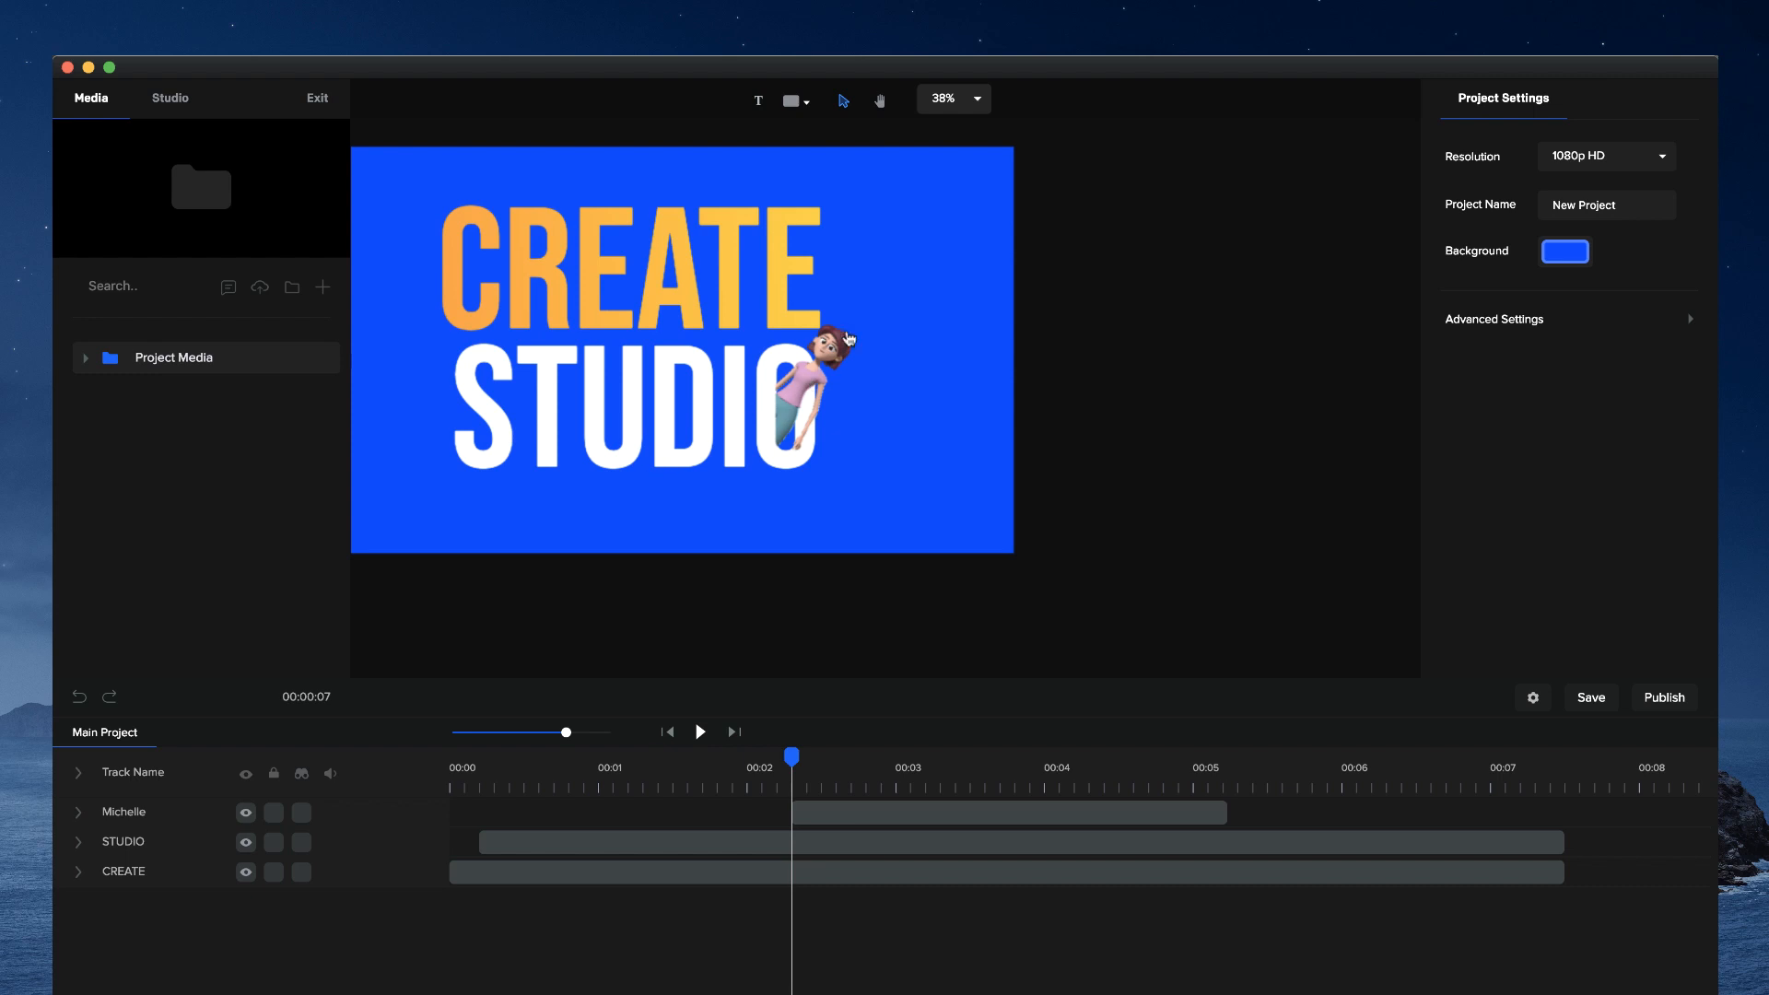
scroll(800, 429, "up", 5)
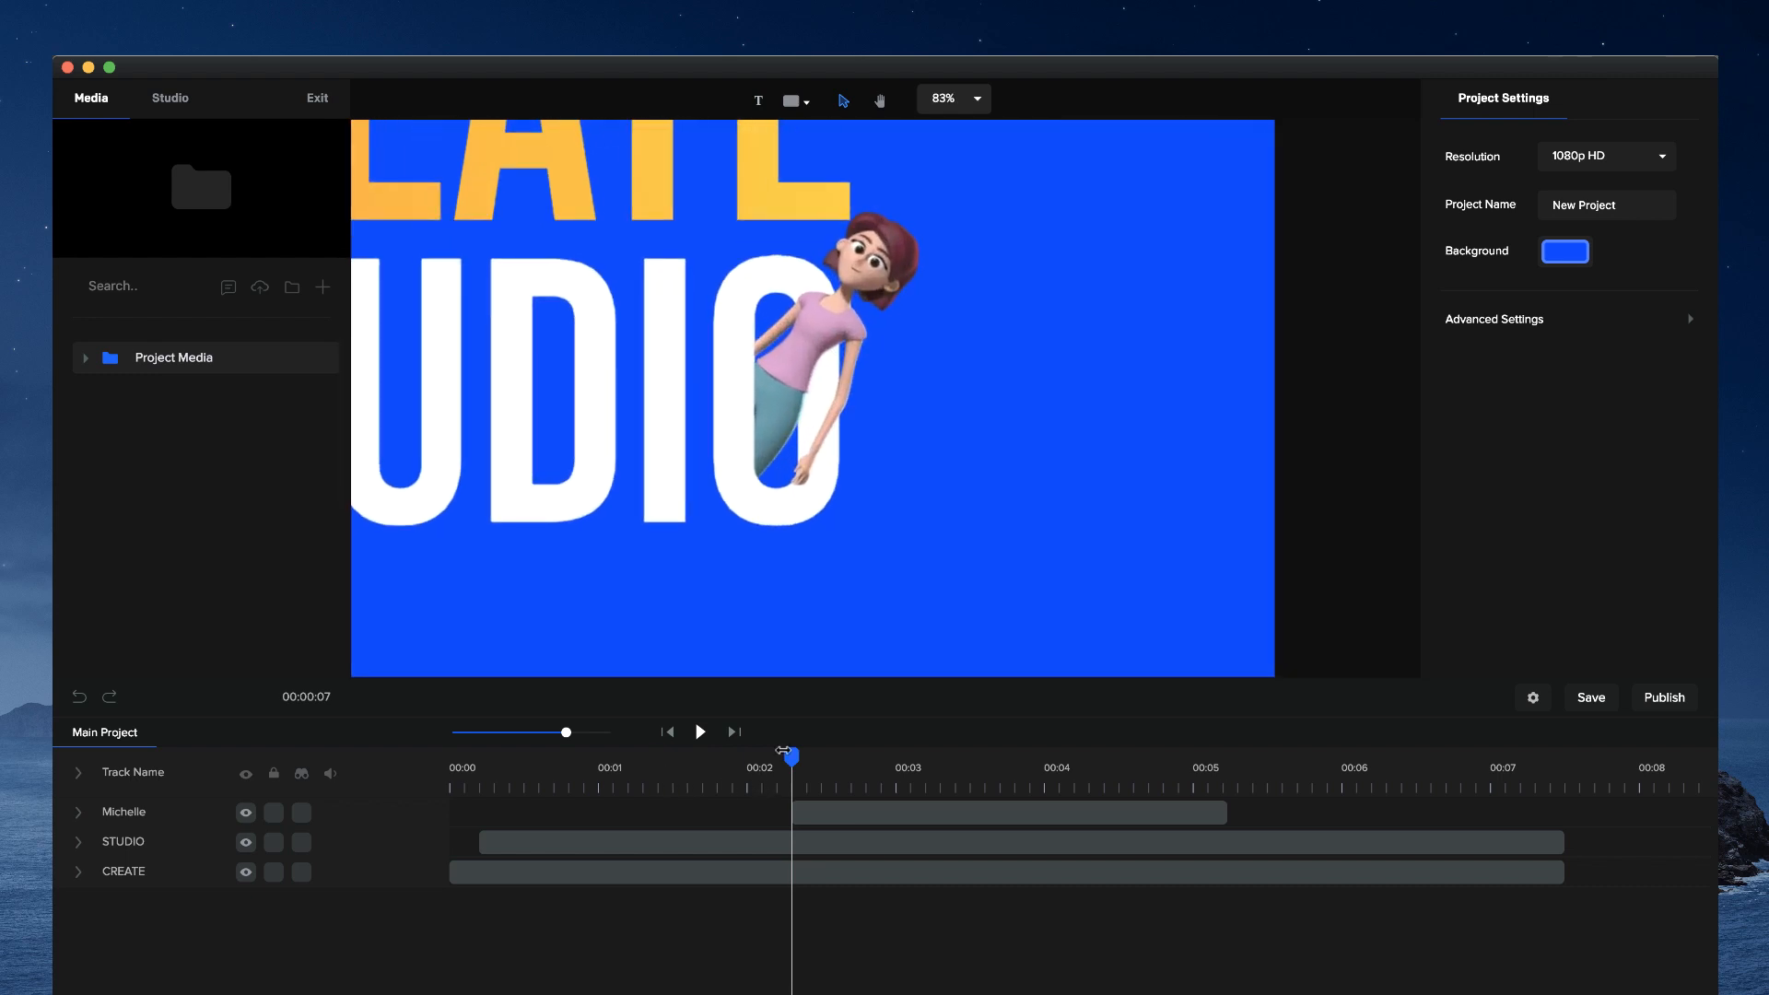
mouse_move(811, 752)
left_mouse_down()
mouse_move(1202, 748)
mouse_move(722, 766)
mouse_move(790, 779)
left_mouse_up()
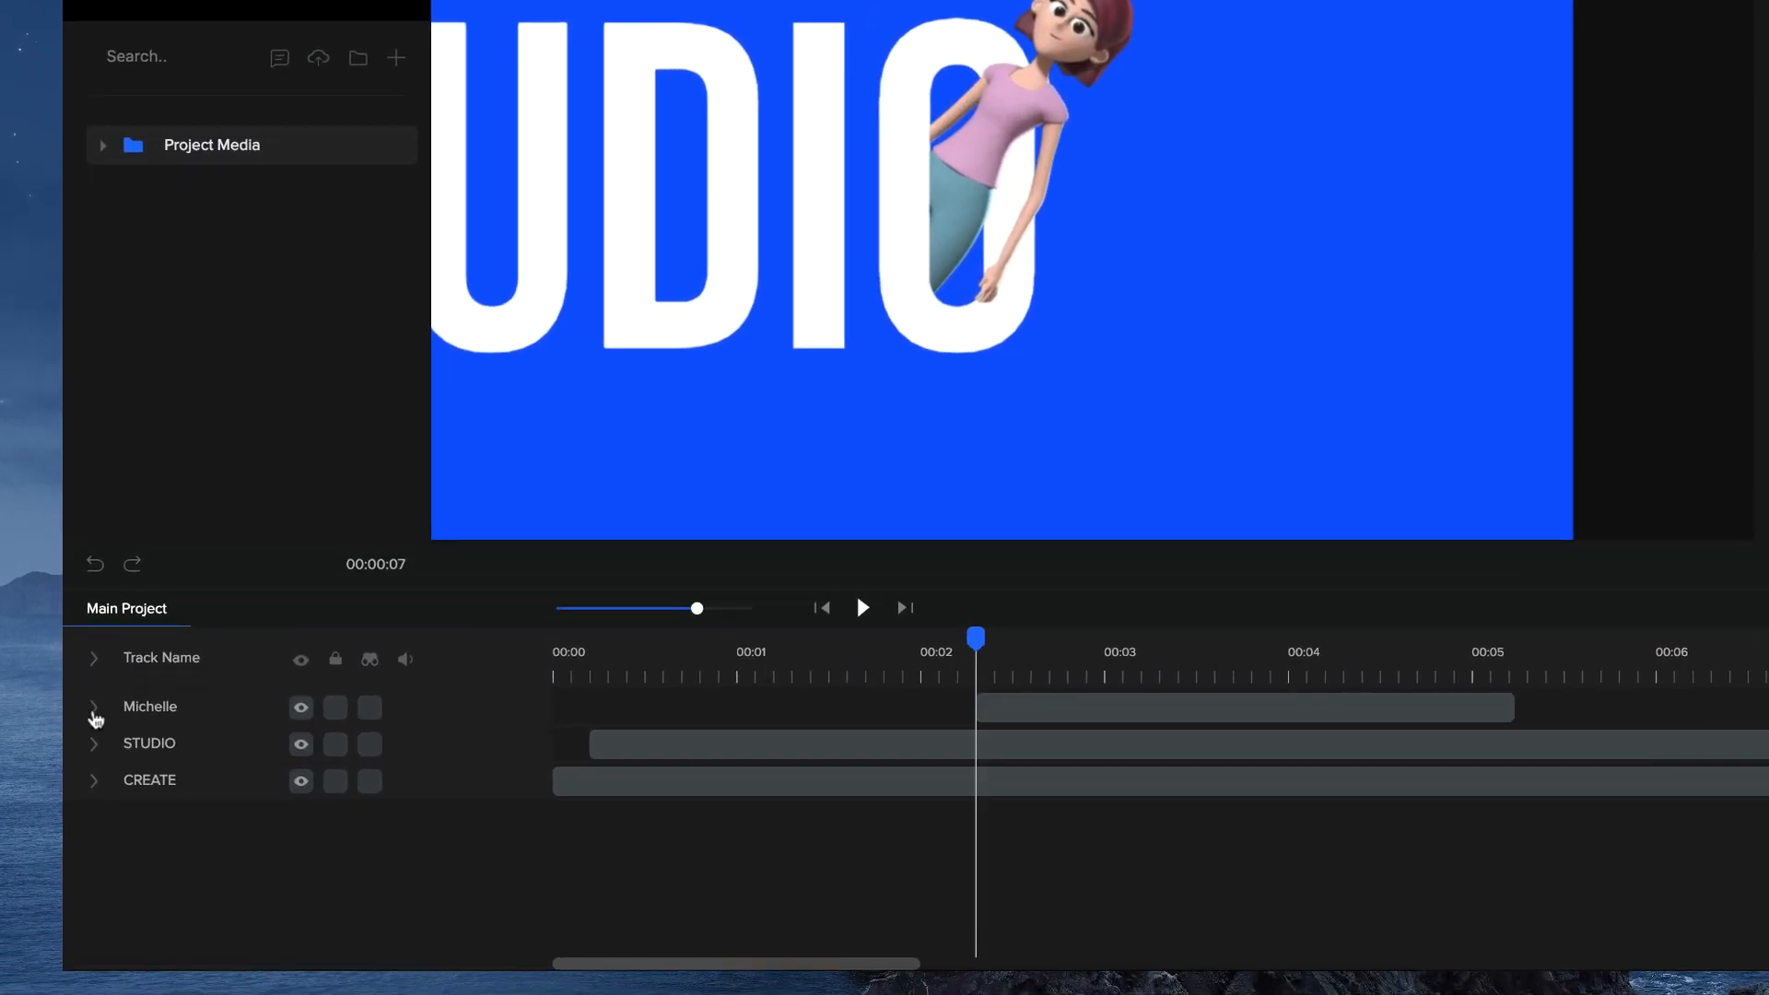
- Add a custom animation with Position enabled at the start of the Michelle clip and shorten it to end at about 3 seconds
left_click(78, 811)
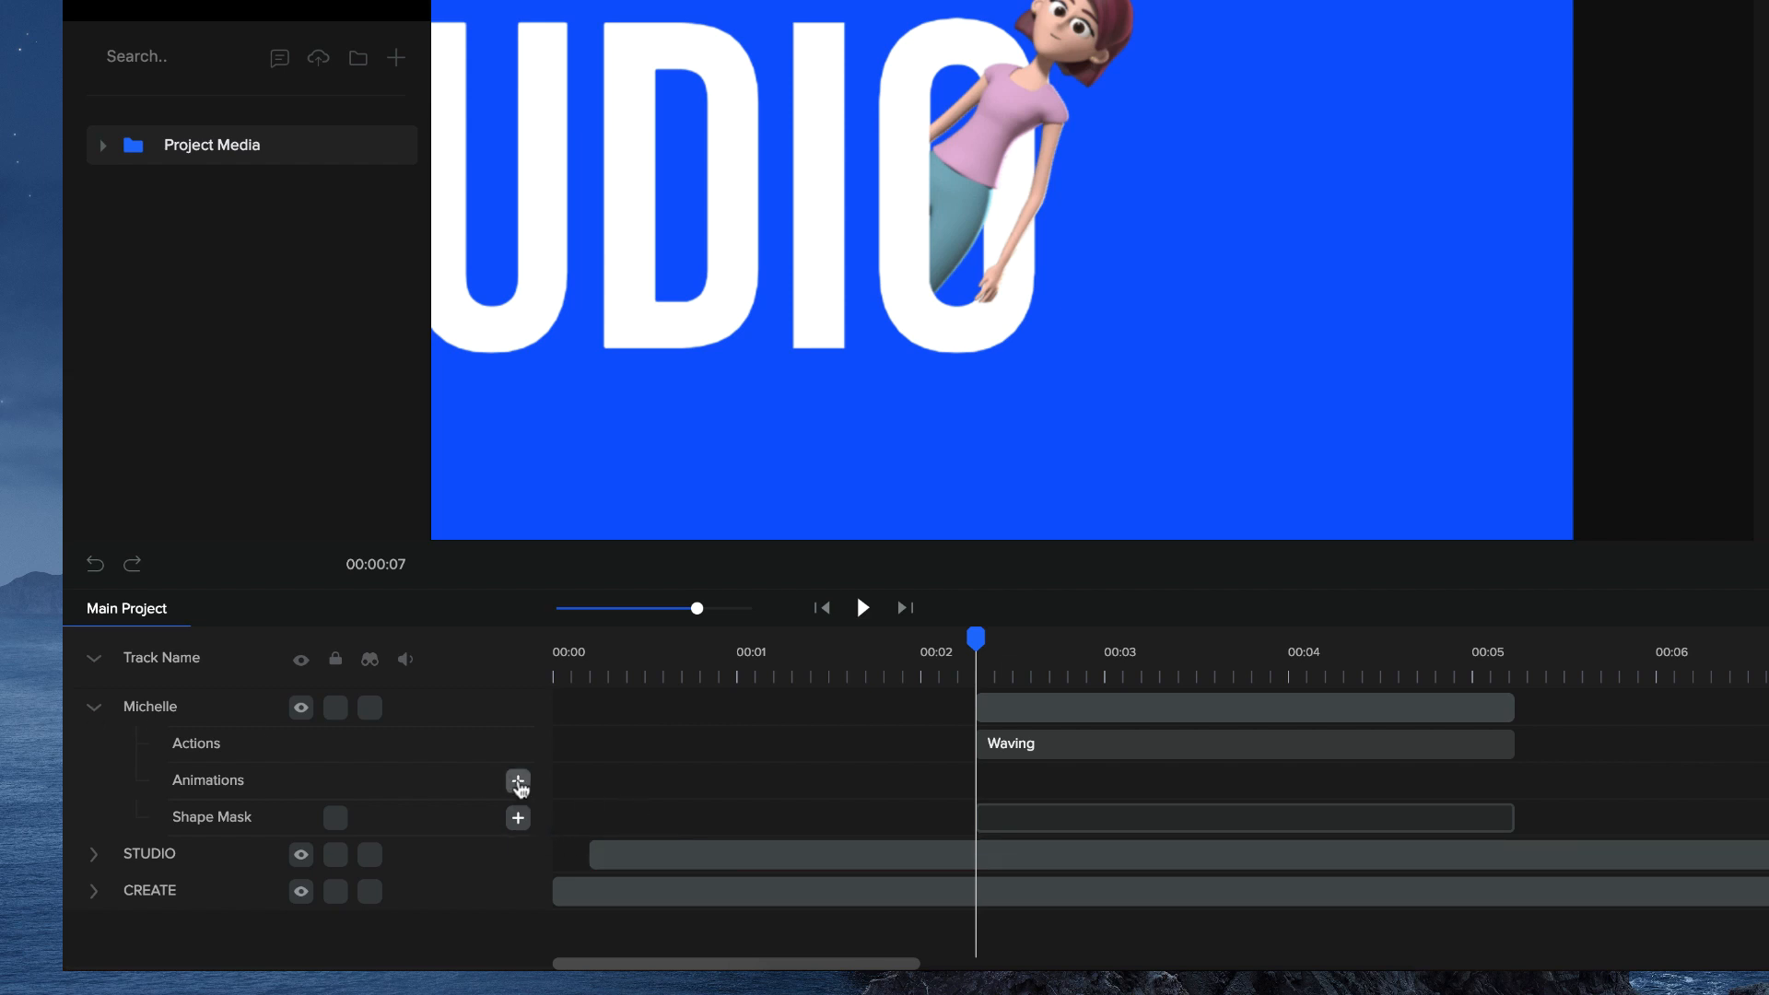
left_click(516, 780)
left_click(1202, 465)
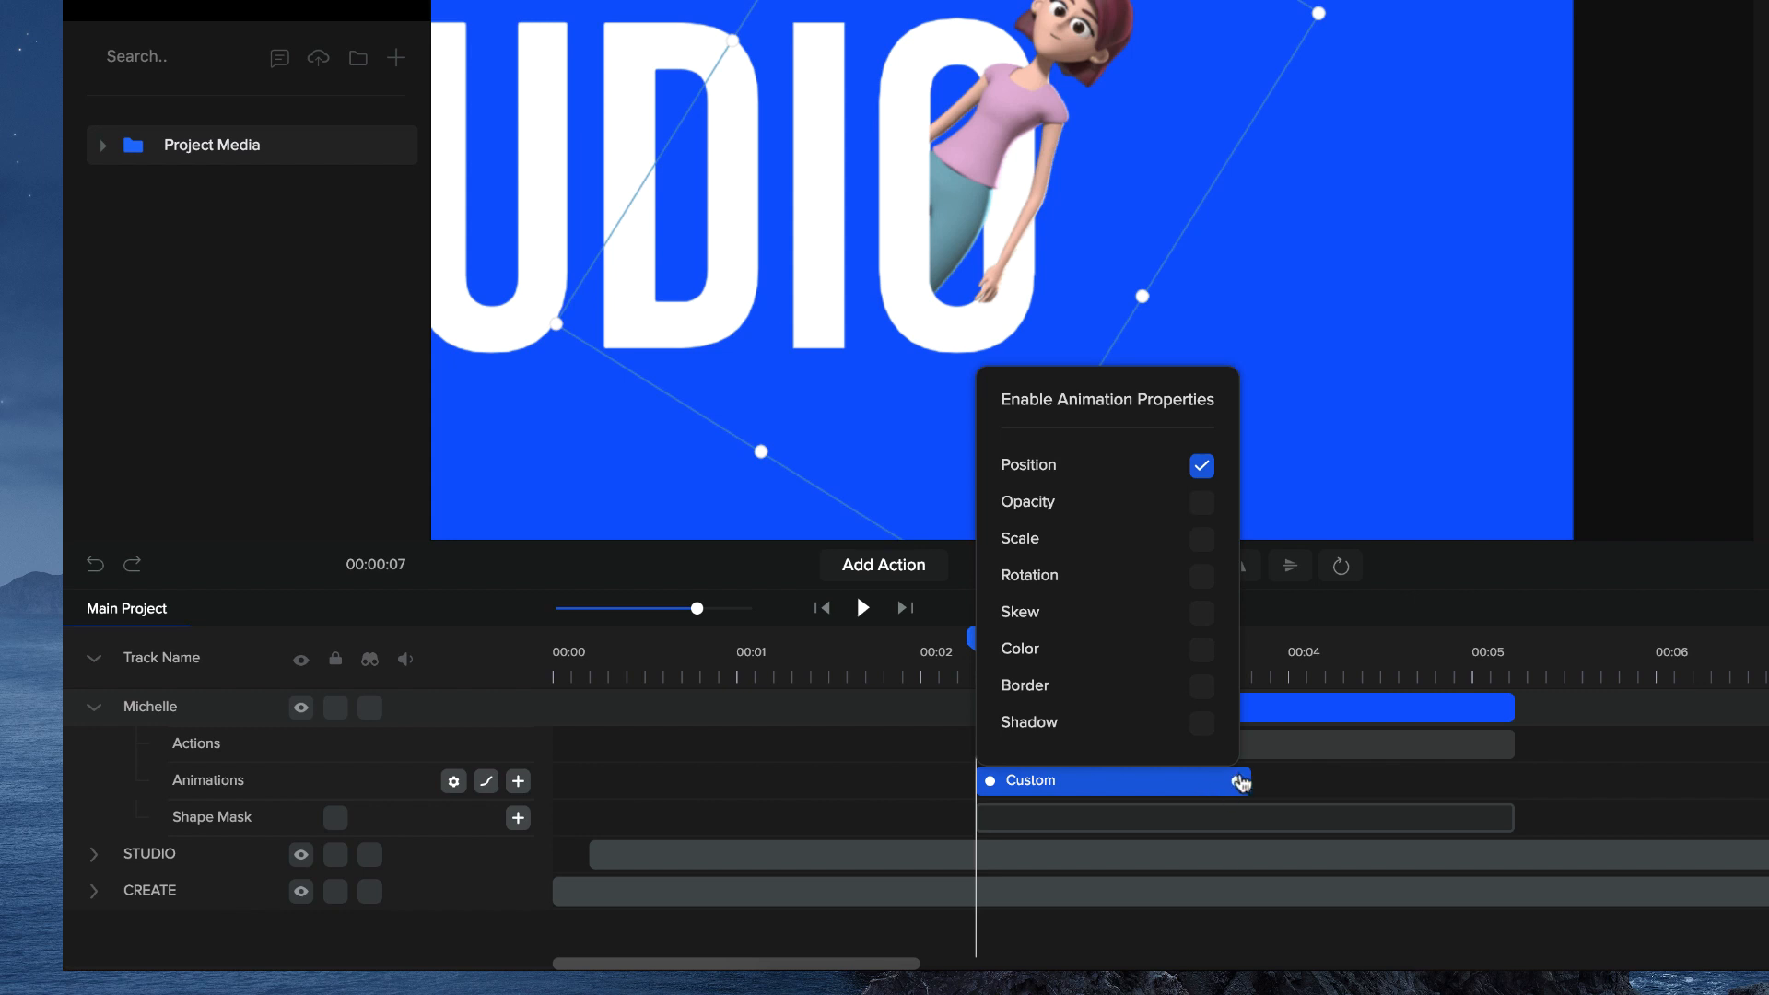
left_click(1236, 780)
left_click_drag(1236, 781, 1114, 781)
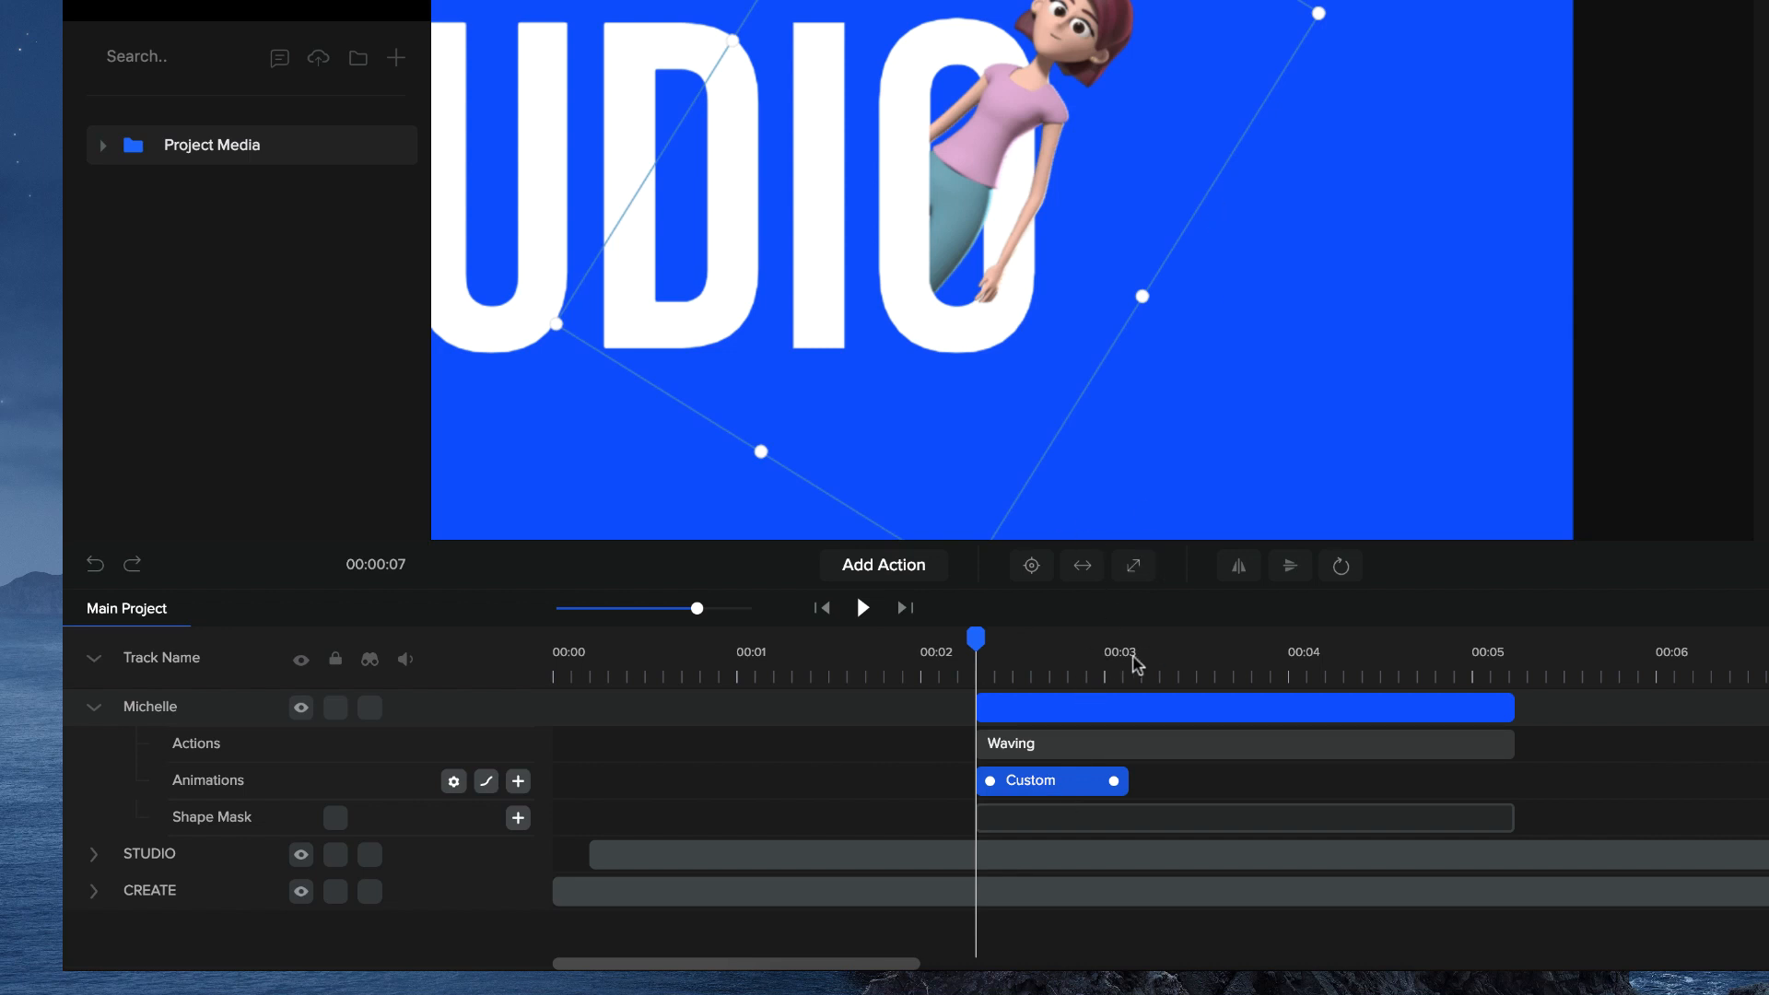
- Place the playhead just past the end of Michelle's custom animation, shortly after 3 seconds
left_click(1139, 656)
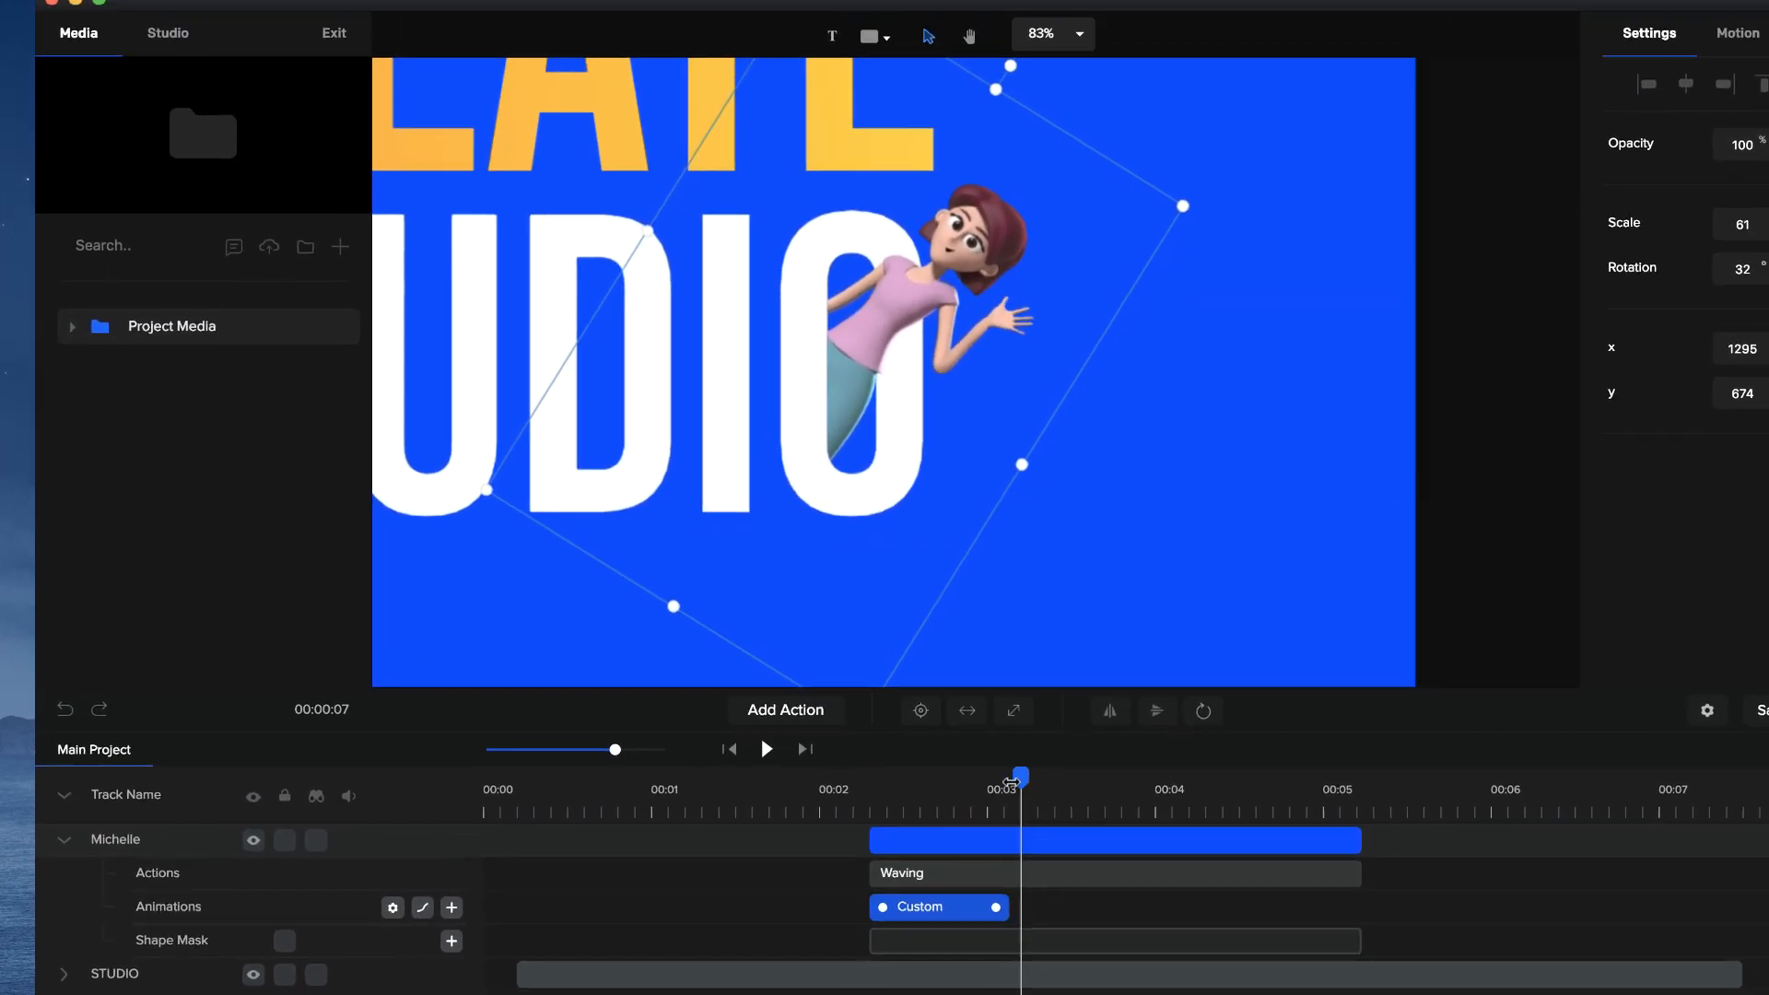
mouse_move(1010, 782)
left_mouse_down()
mouse_move(980, 783)
mouse_move(1011, 788)
left_mouse_up()
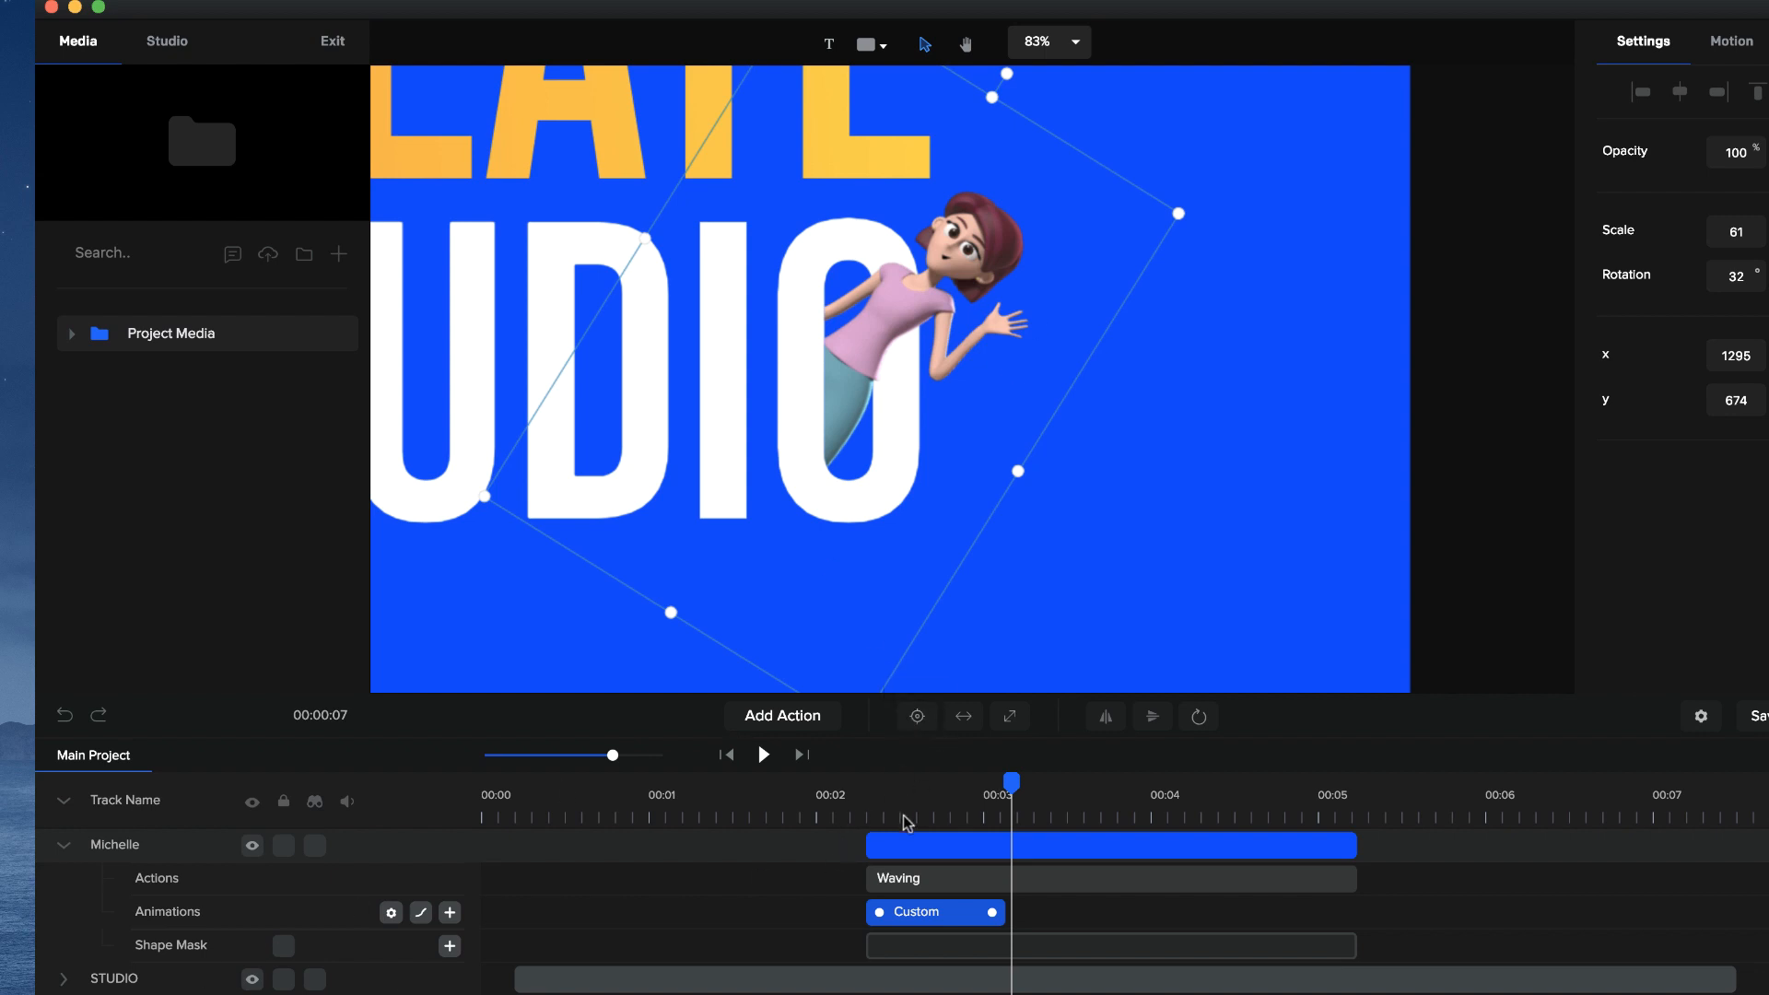
- Return the playhead to the start of Michelle's clip and lock her shape mask
left_click(876, 816)
left_click_drag(876, 785, 865, 785)
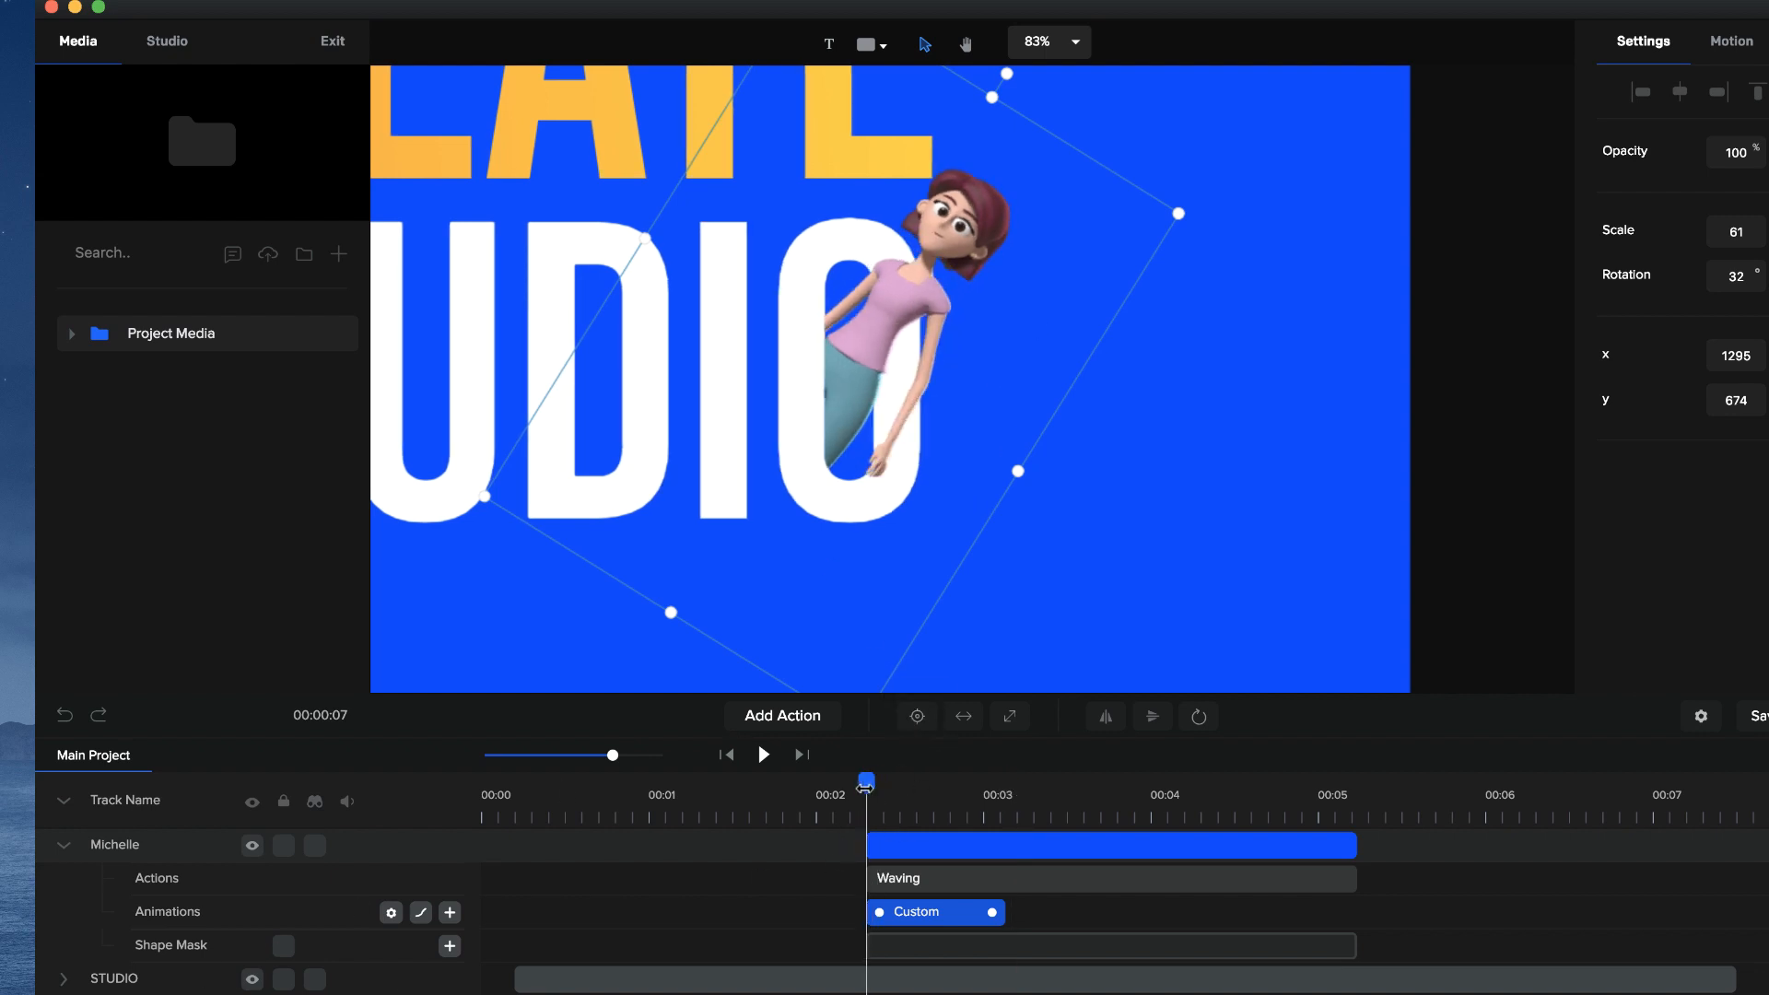
left_click(963, 235)
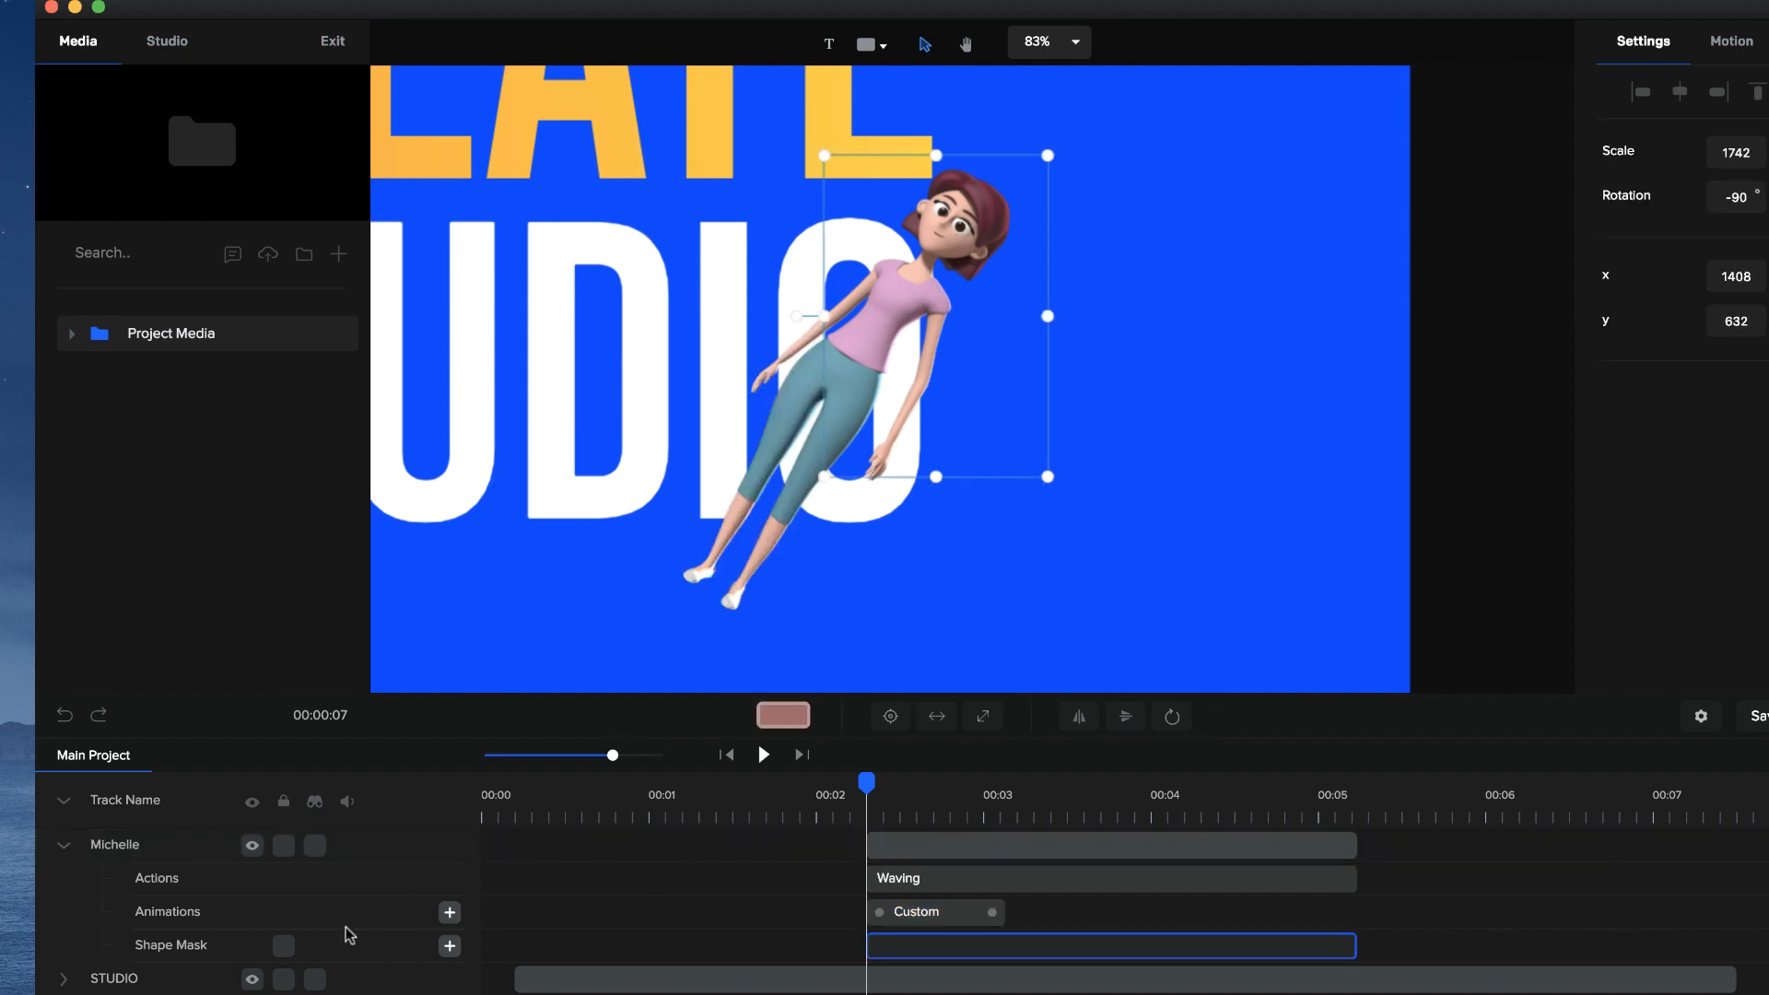
left_click(284, 946)
- Move Michelle at the start of her clip down behind the O to about x 1088, y 875, and scrub through her entrance
left_click(928, 297)
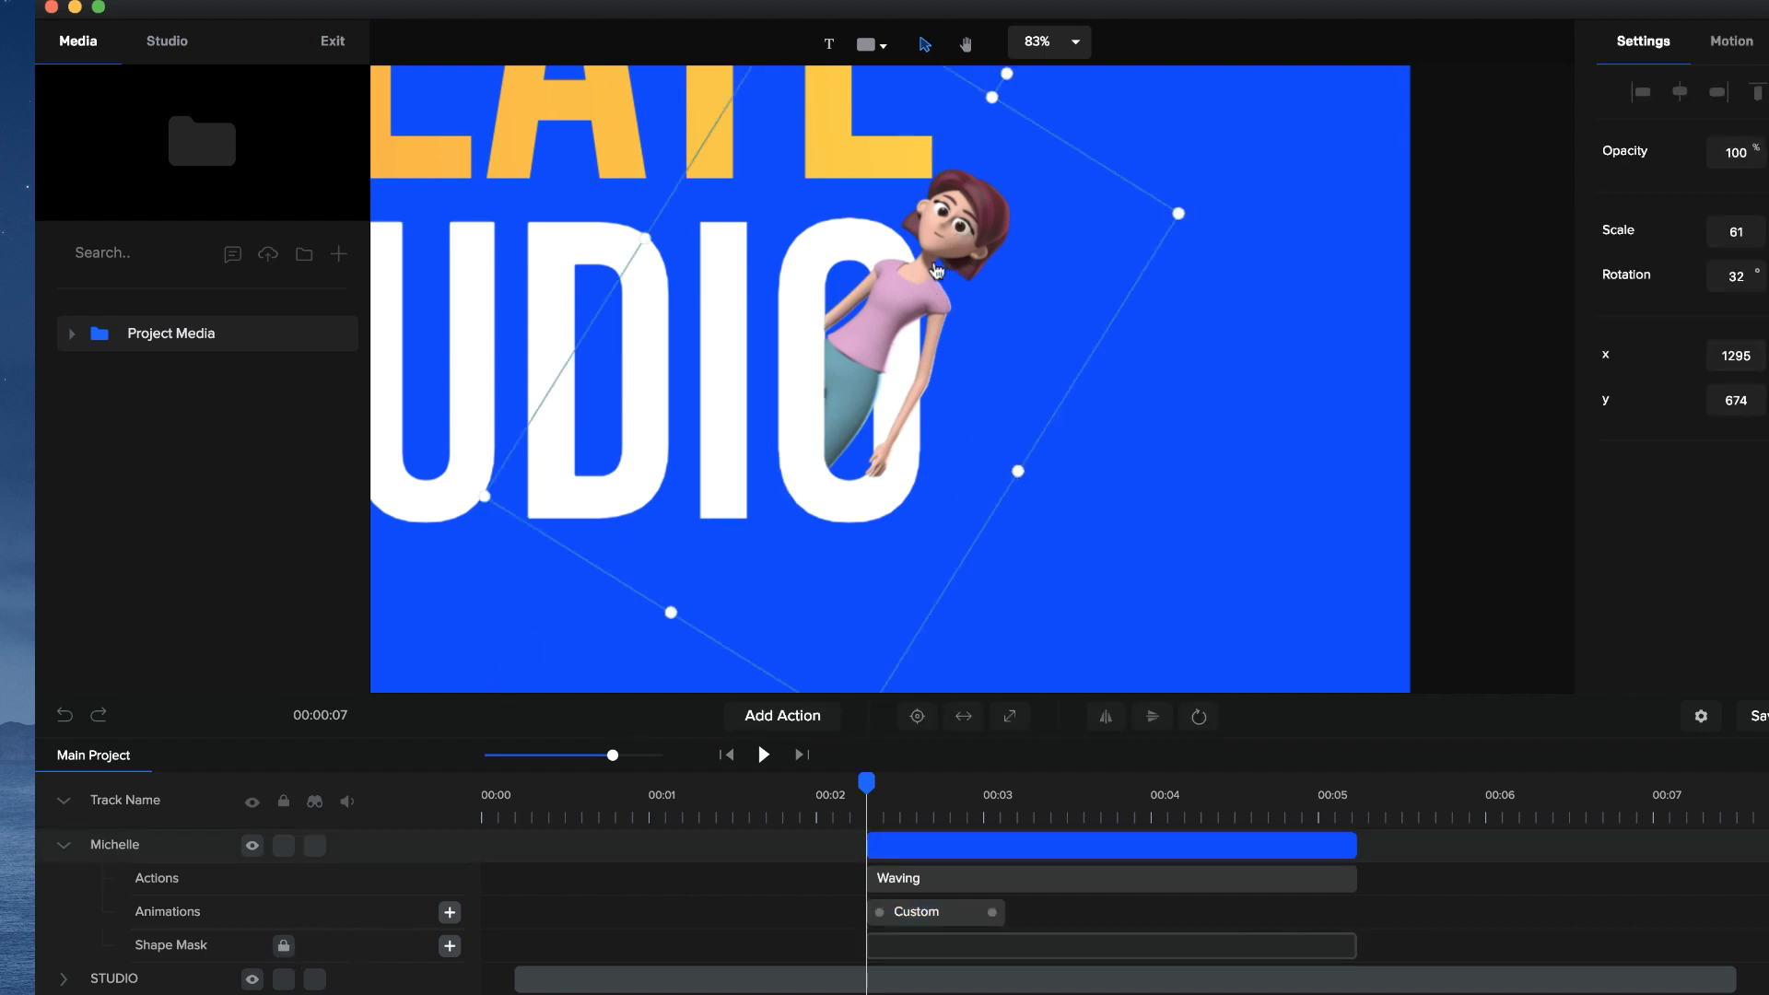
left_click_drag(933, 241, 750, 426)
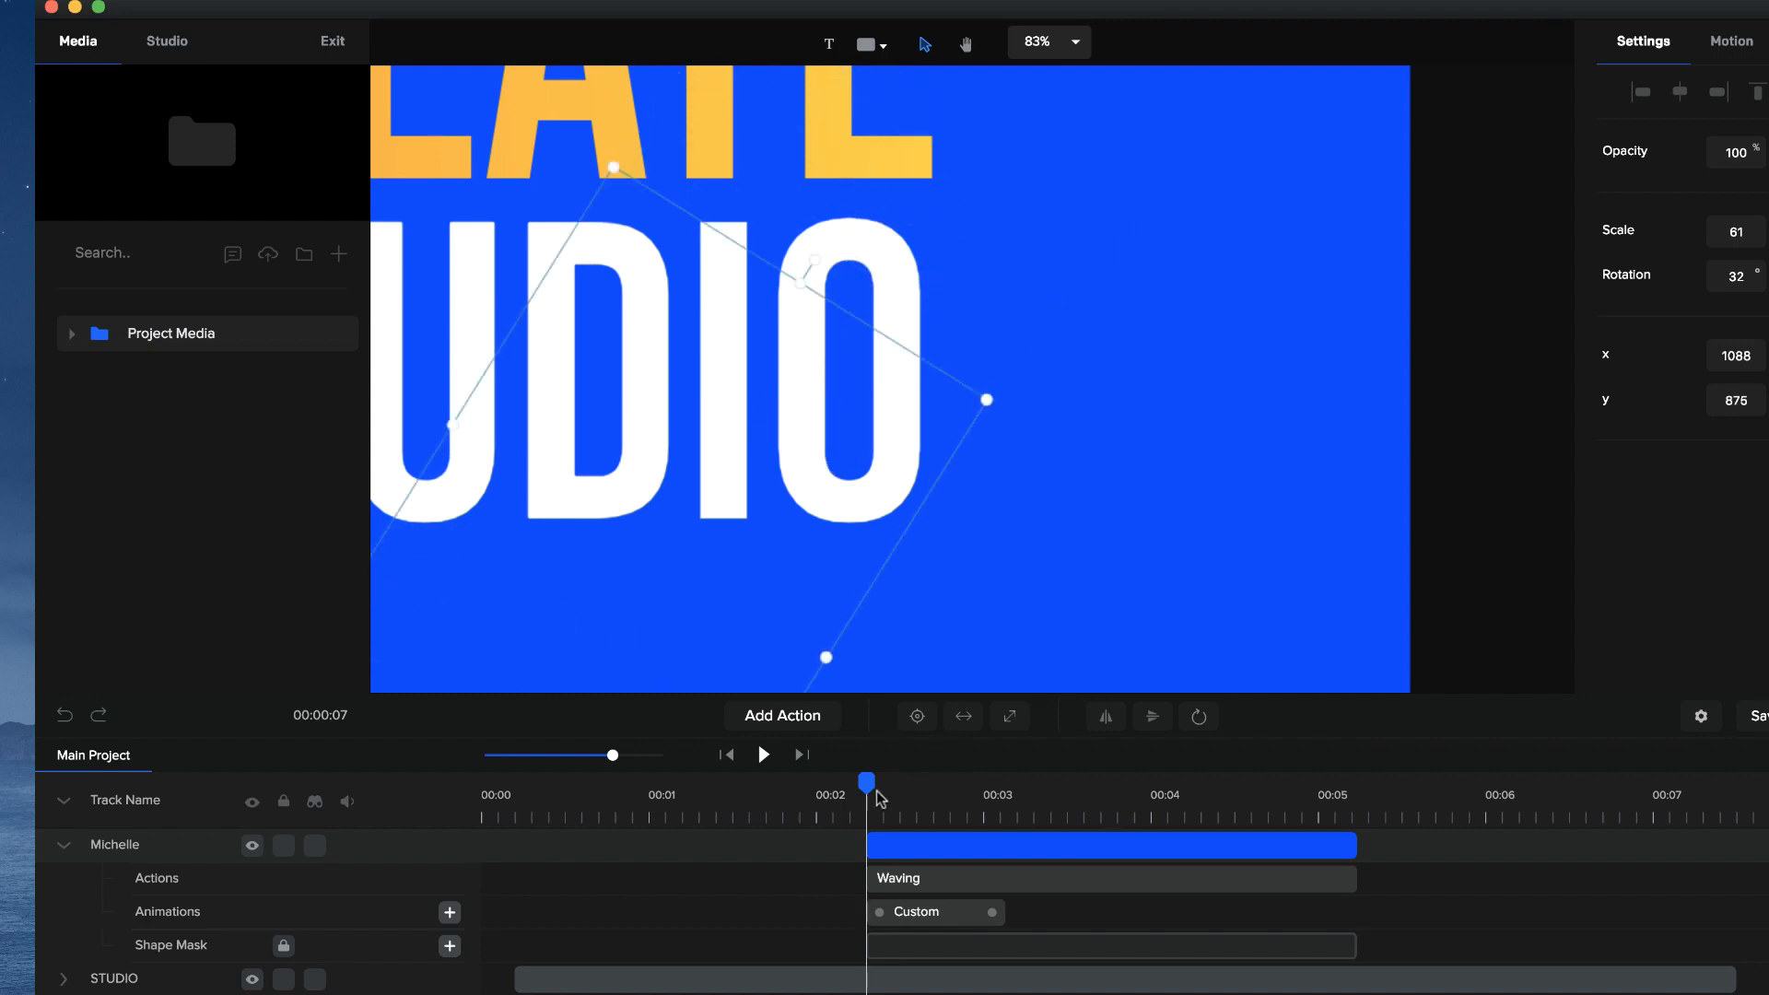
left_click_drag(866, 783, 1014, 763)
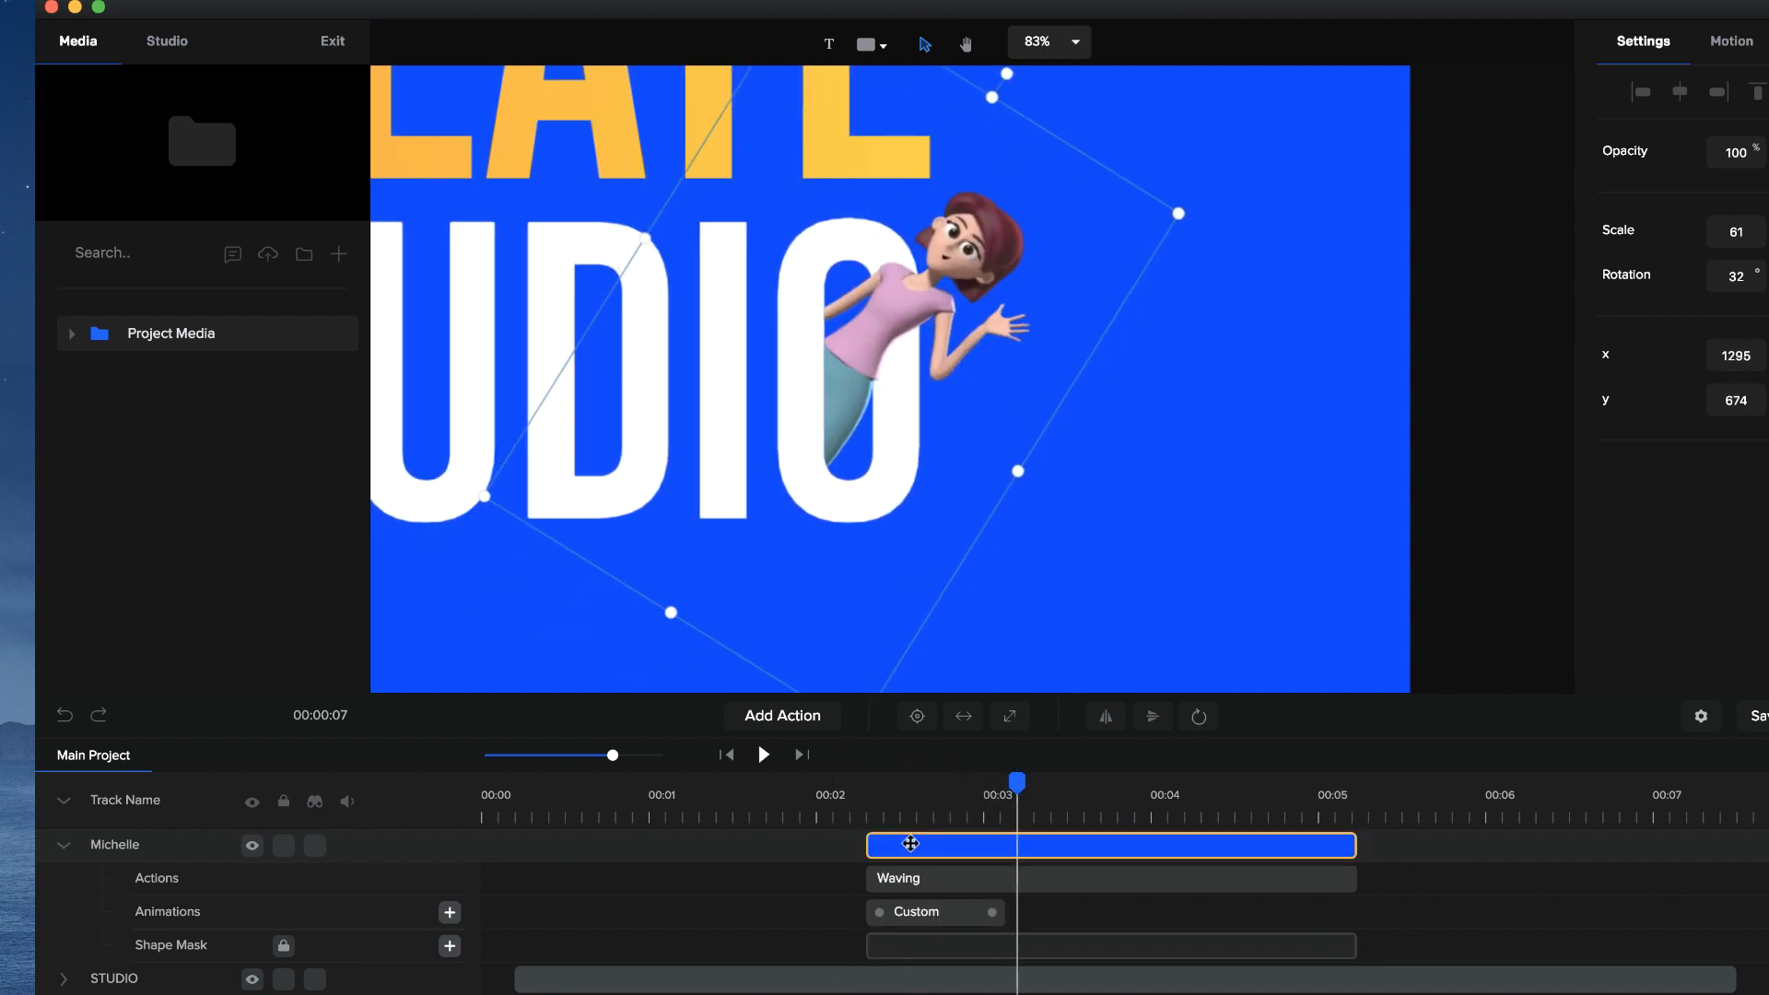
- Shift the Michelle clip slightly later on the timeline and scrub across her entrance to check it
left_click_drag(908, 843, 925, 843)
left_click(854, 813)
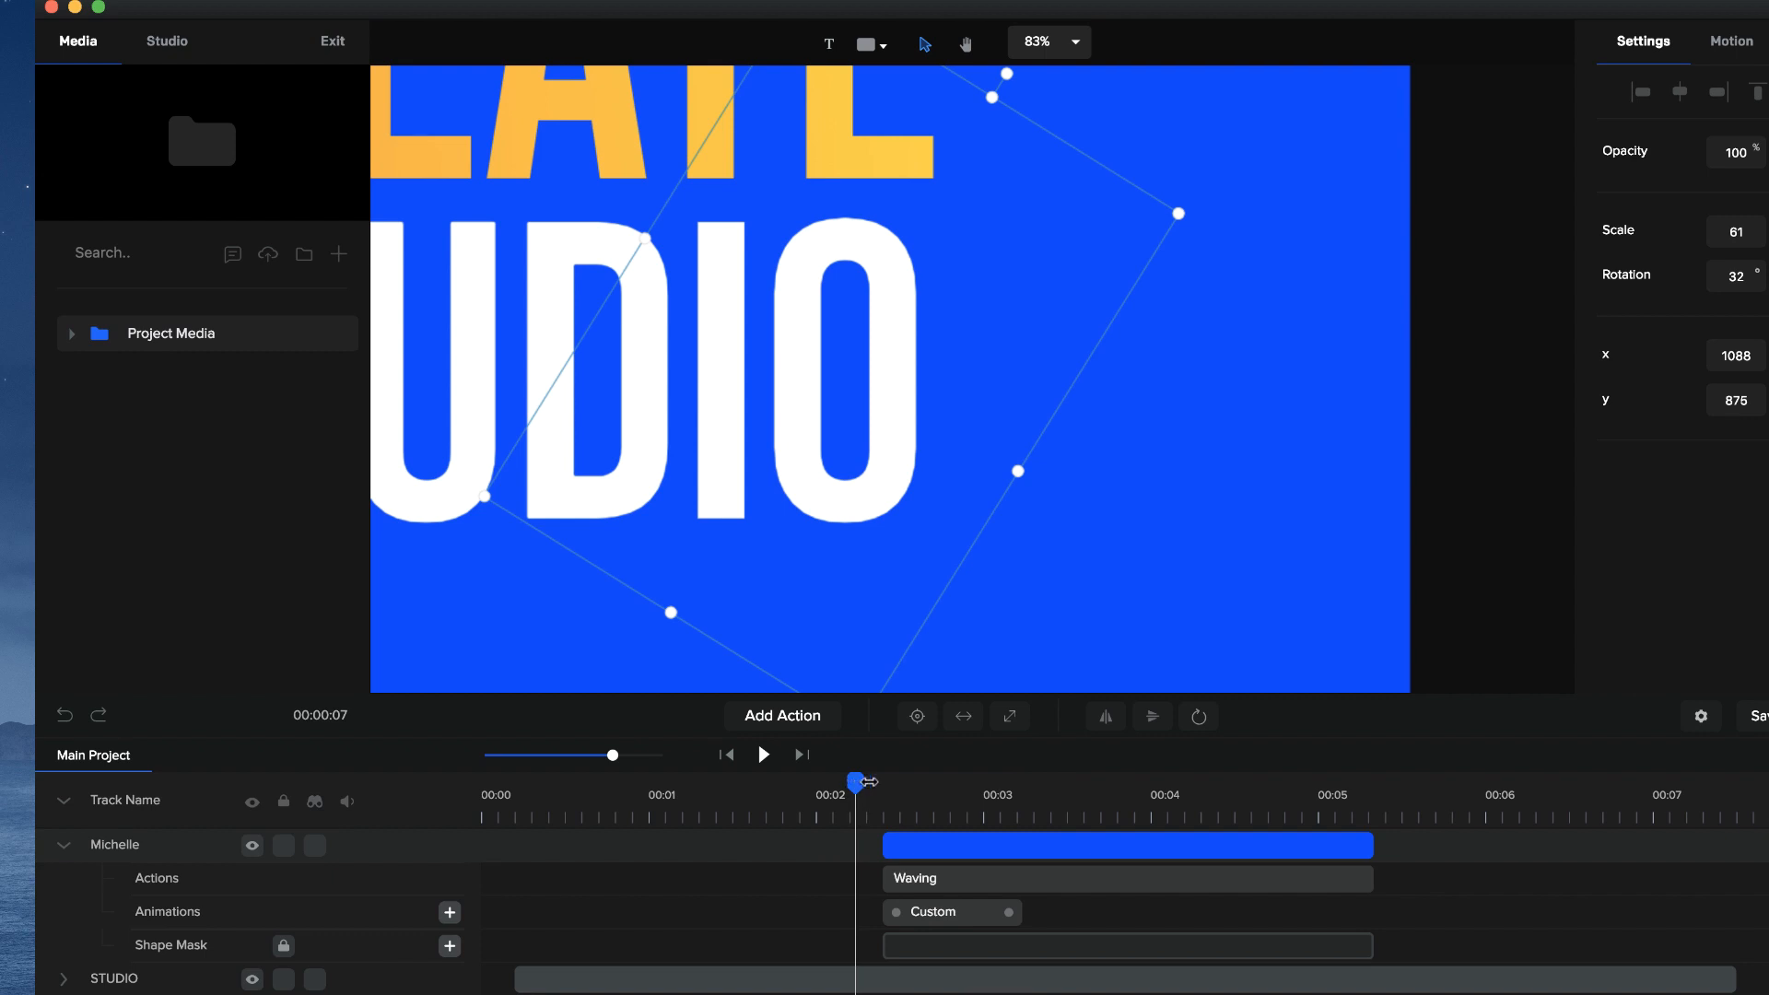
left_click_drag(869, 781, 1130, 775)
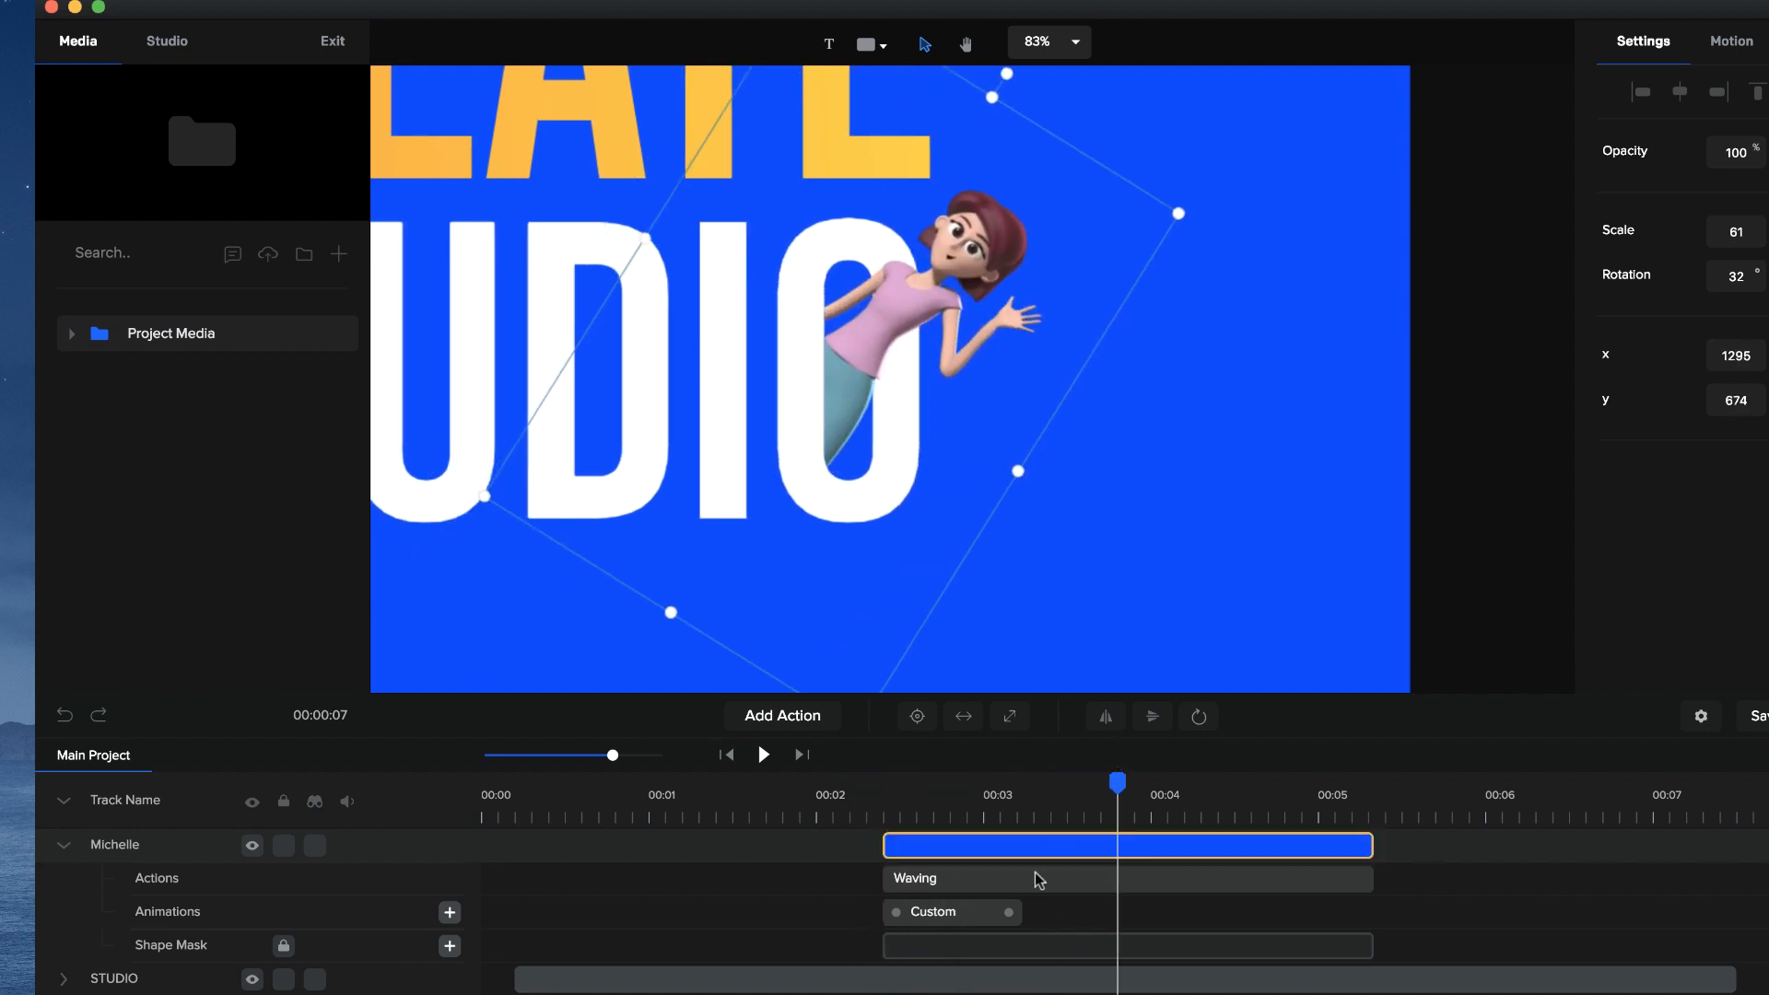
- Add a reversed copy of Michelle's custom animation and move it to start shortly before 4 seconds
left_click(989, 912)
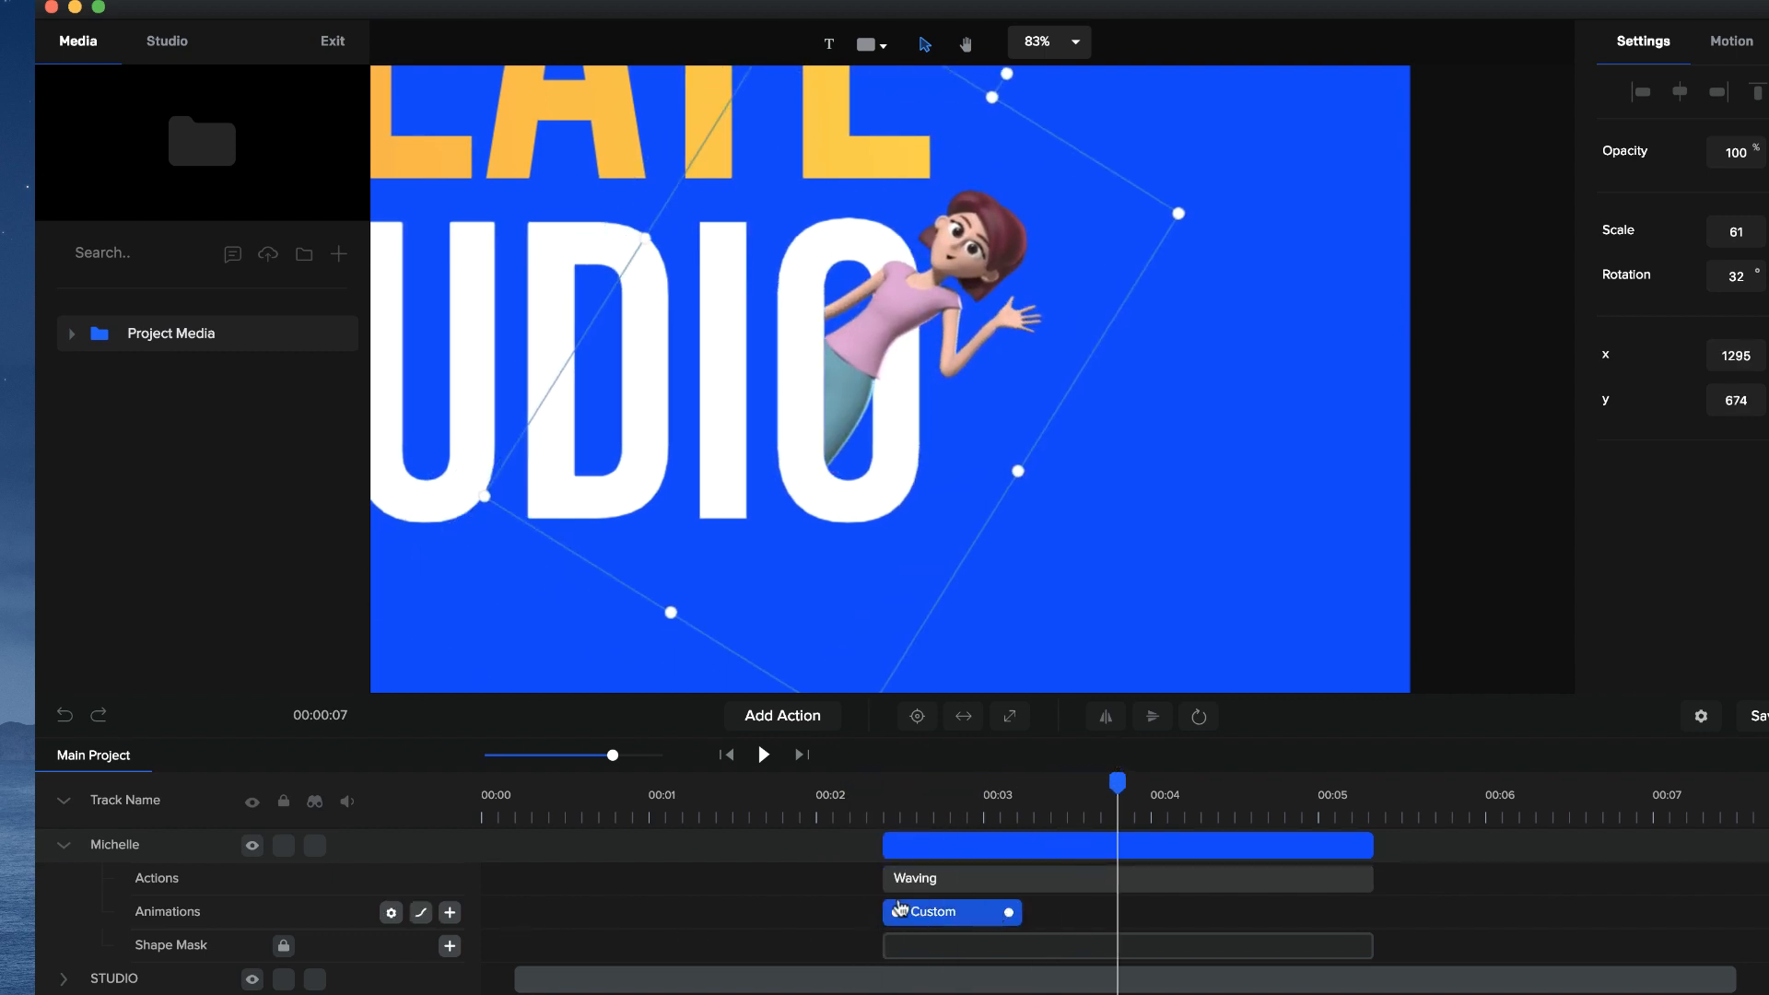
right_click(898, 907)
left_click(1014, 849)
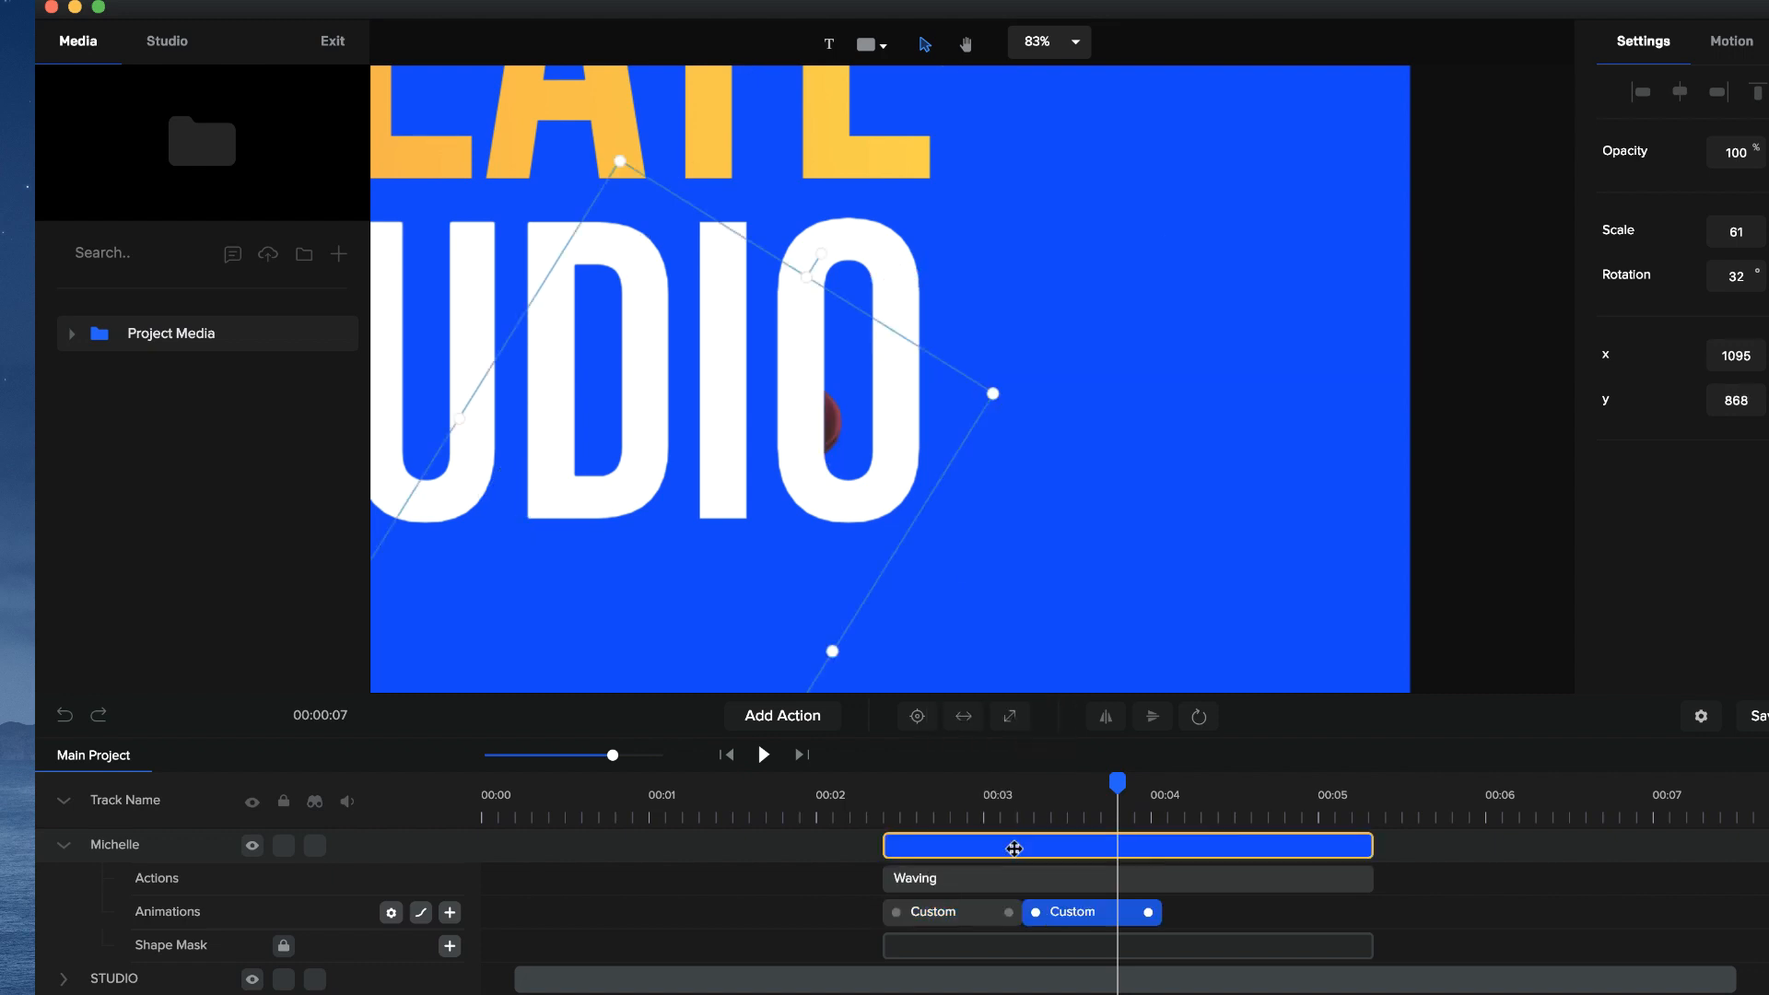
left_click_drag(1073, 918, 1174, 917)
- Set the exit animation's easing to In with Power2 and shorten it to end at about 4.5 seconds
left_click_drag(1124, 781, 1272, 805)
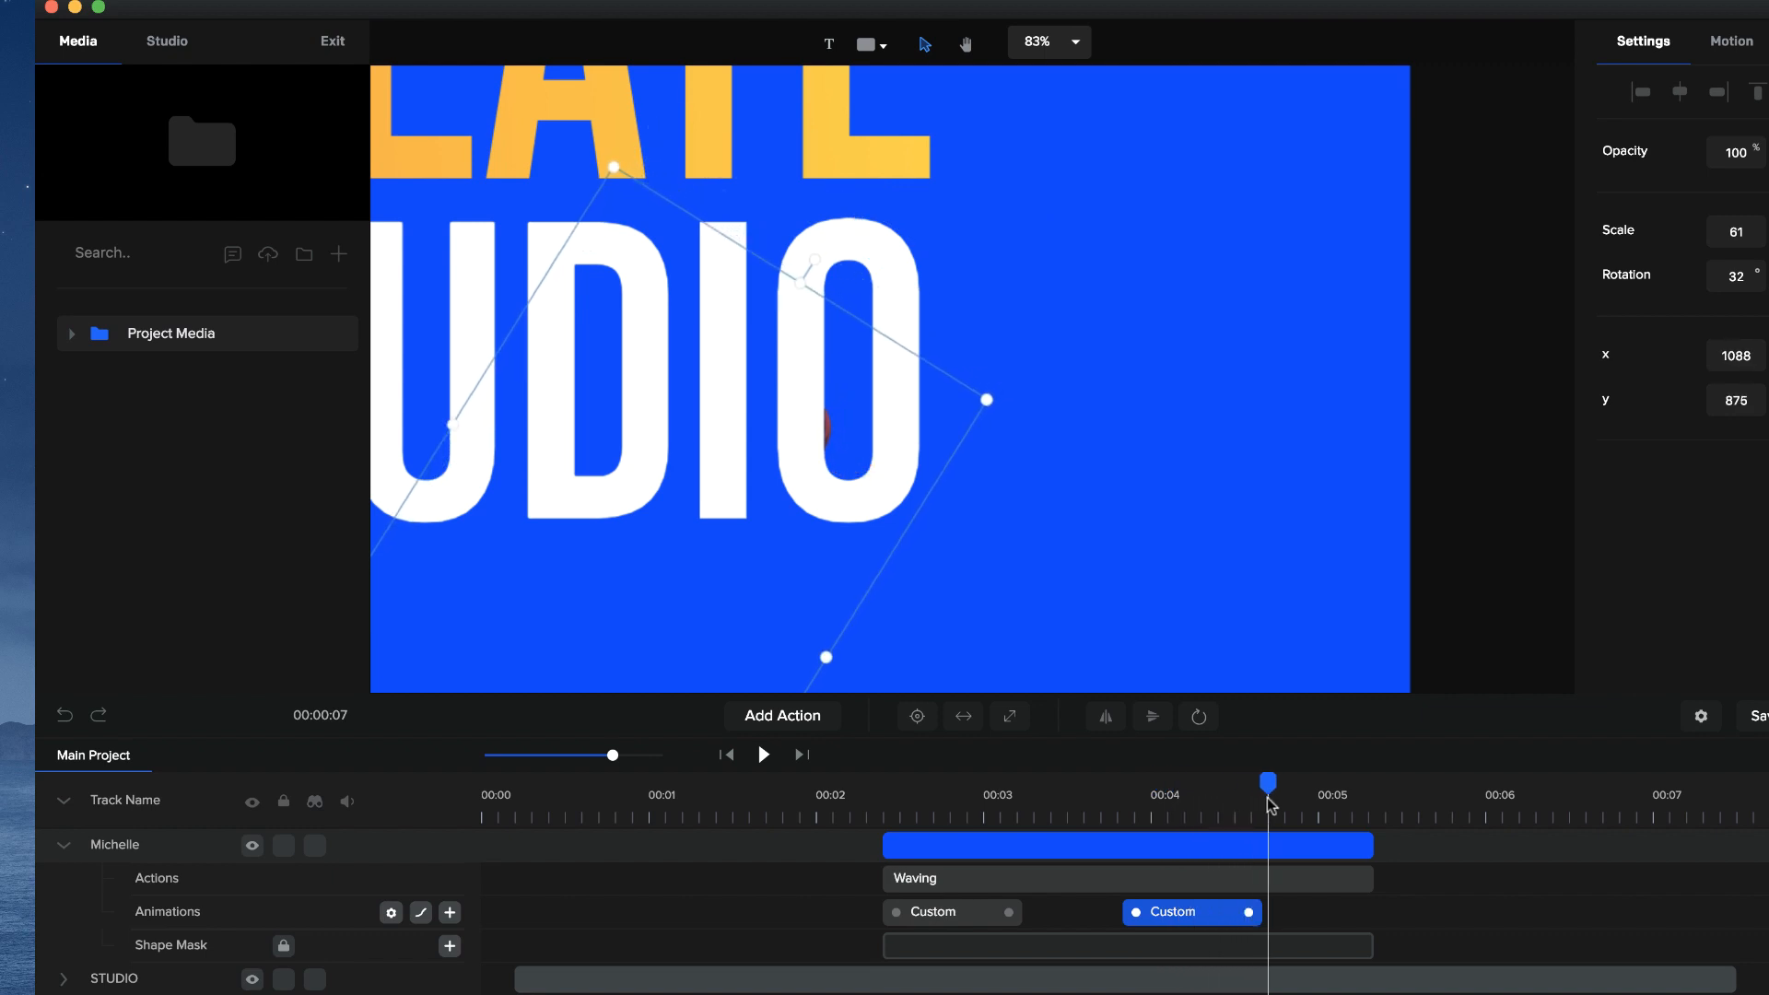
right_click(1192, 916)
left_click(1254, 747)
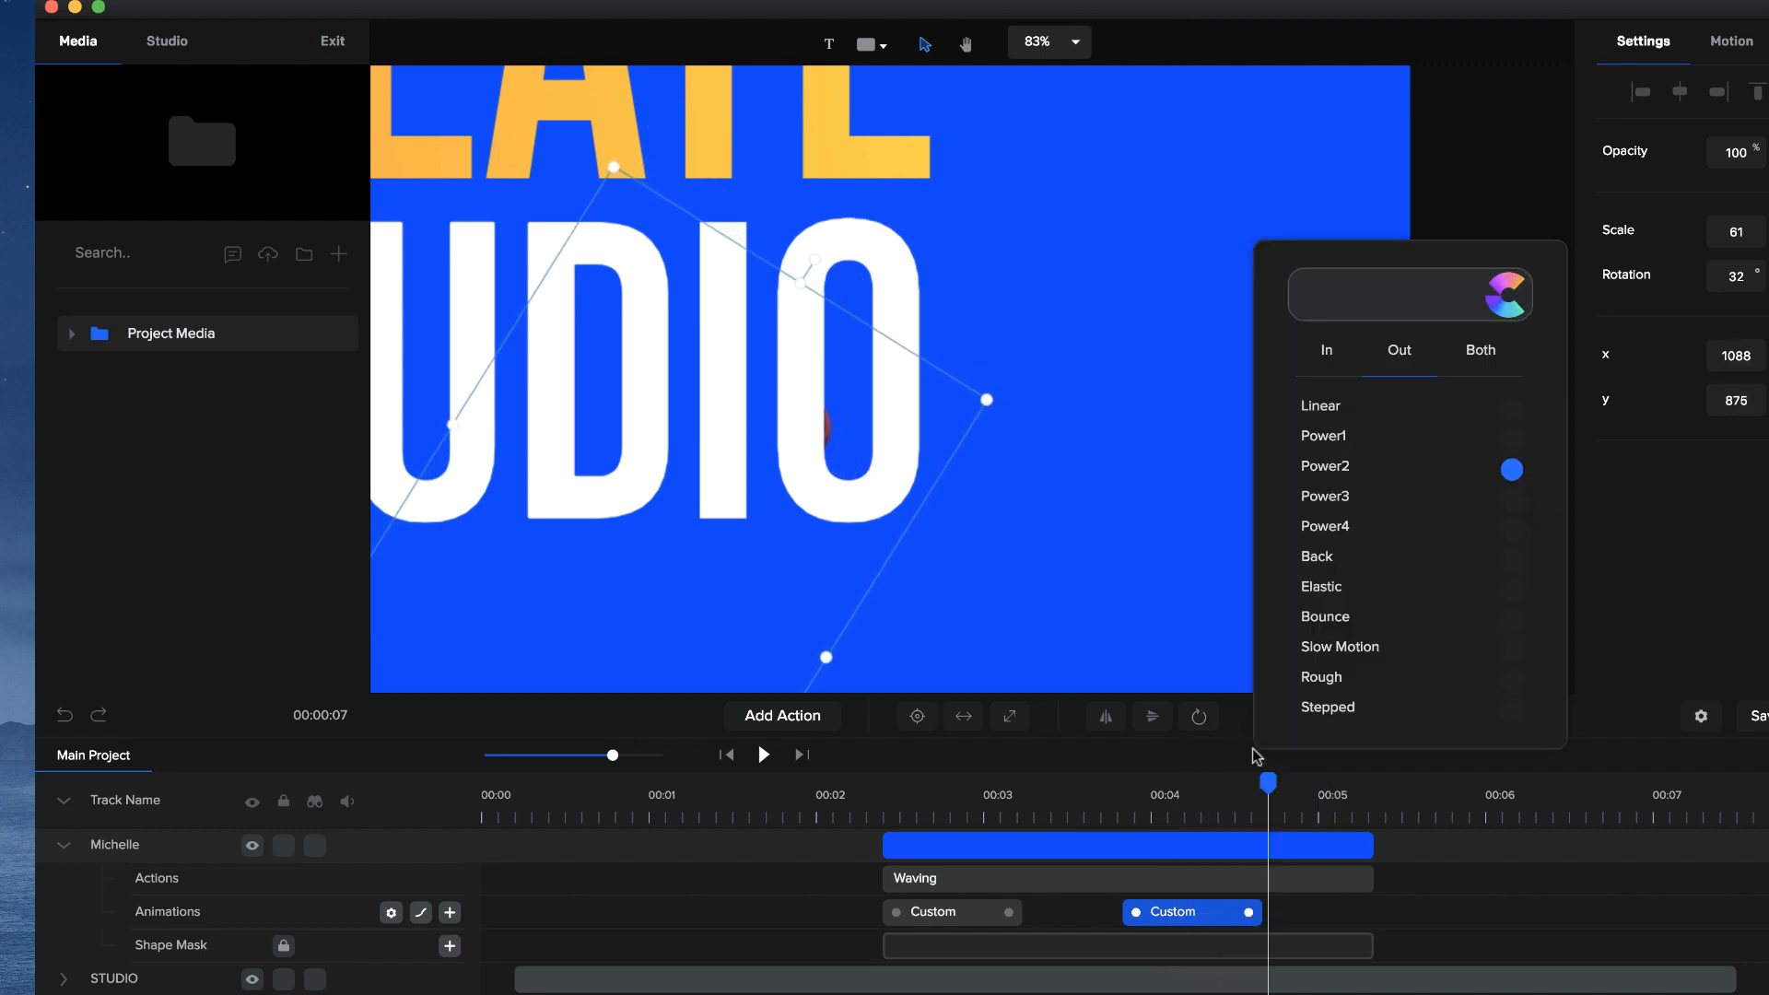
left_click(1326, 350)
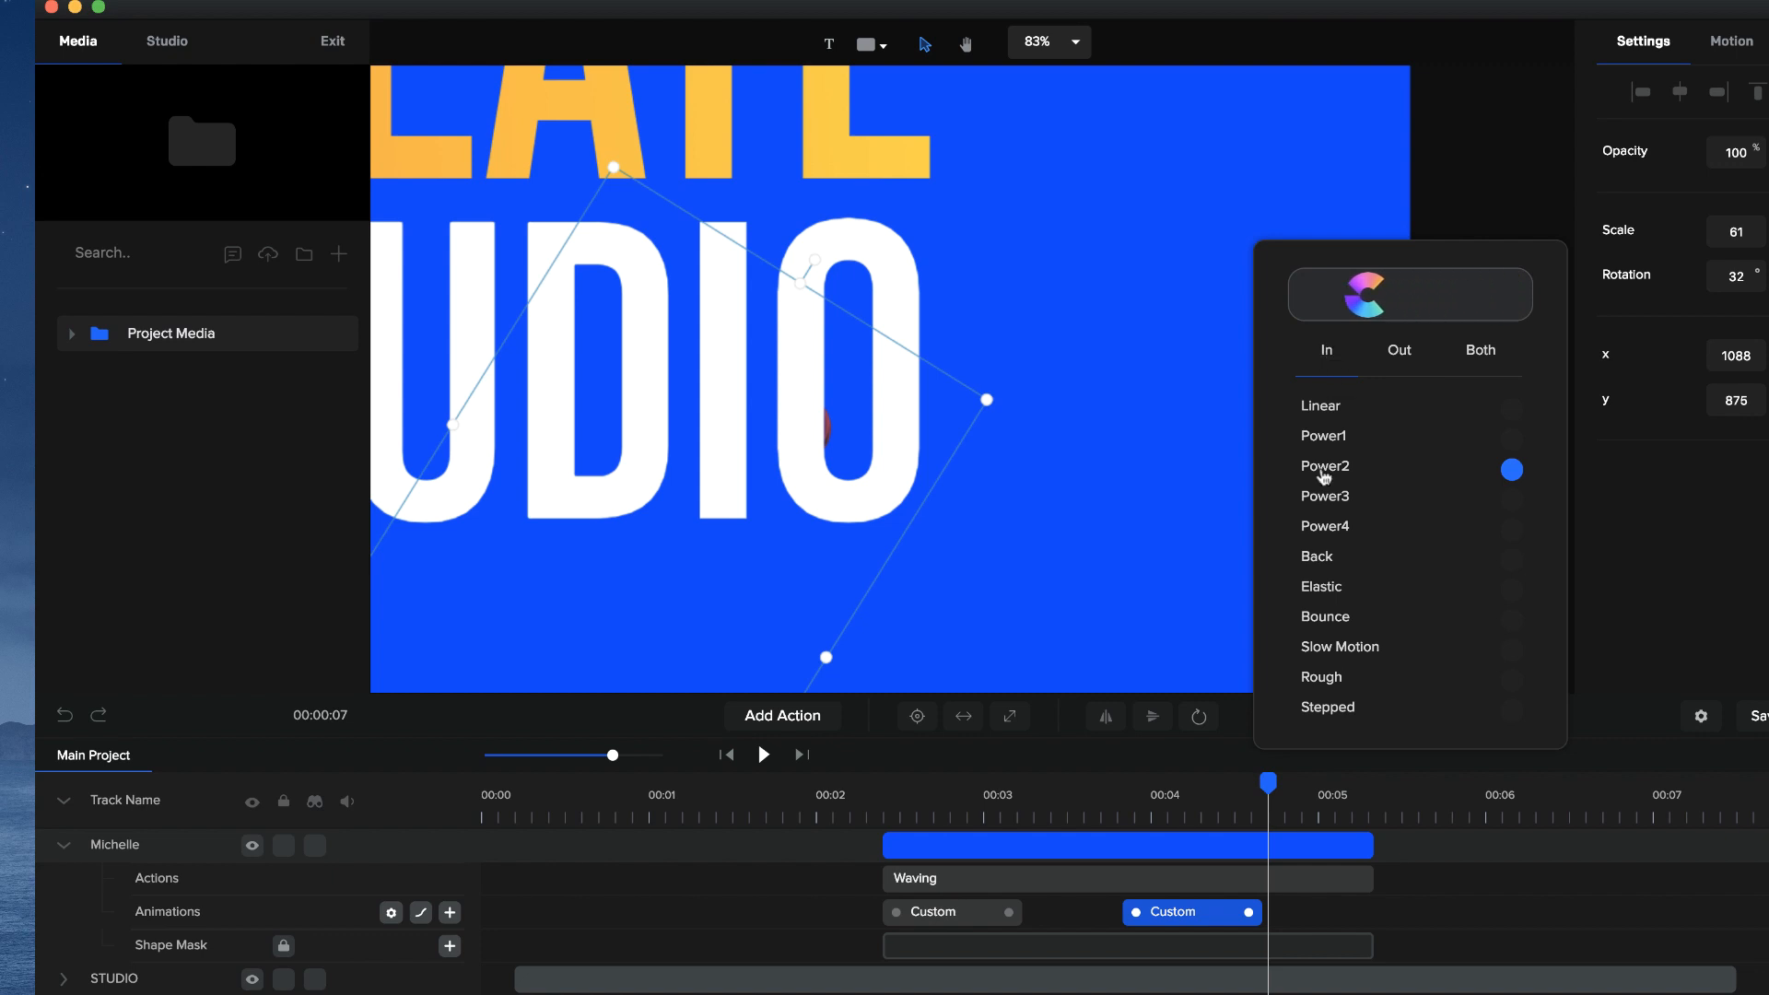
left_click_drag(1249, 912, 1228, 912)
- Play the project from the beginning to review Michelle's entrance and exit
left_click(866, 798)
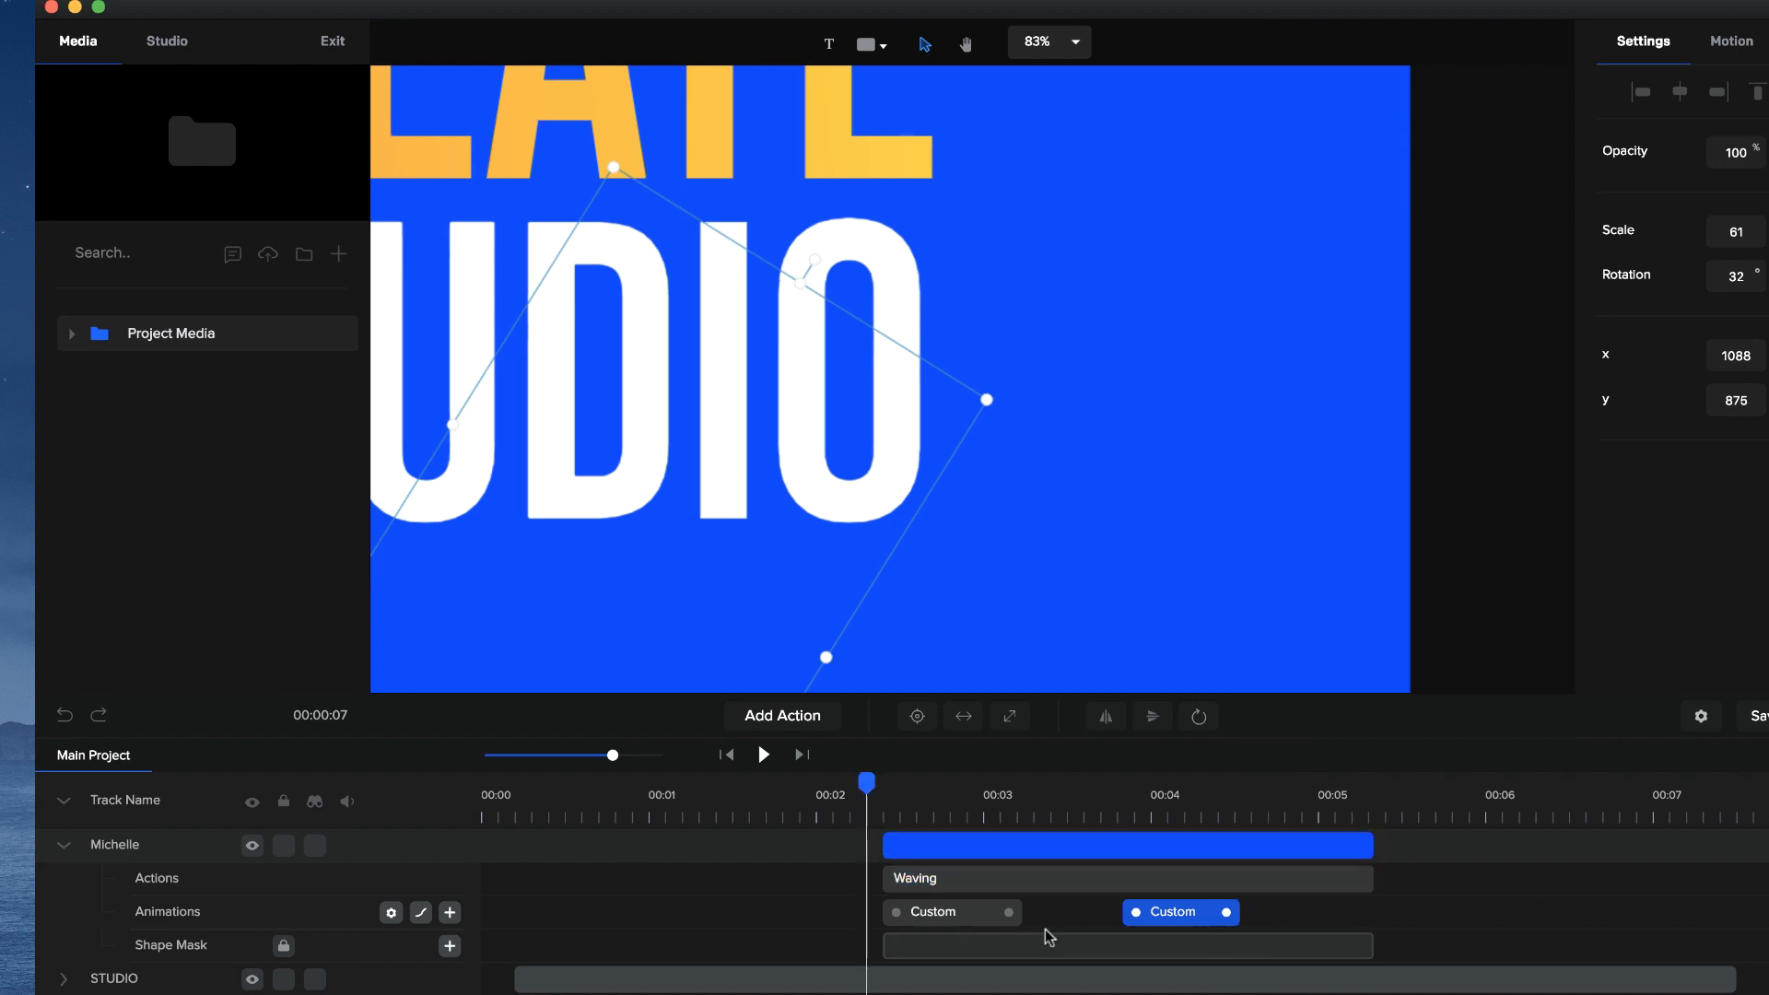
left_click(728, 755)
key("space")
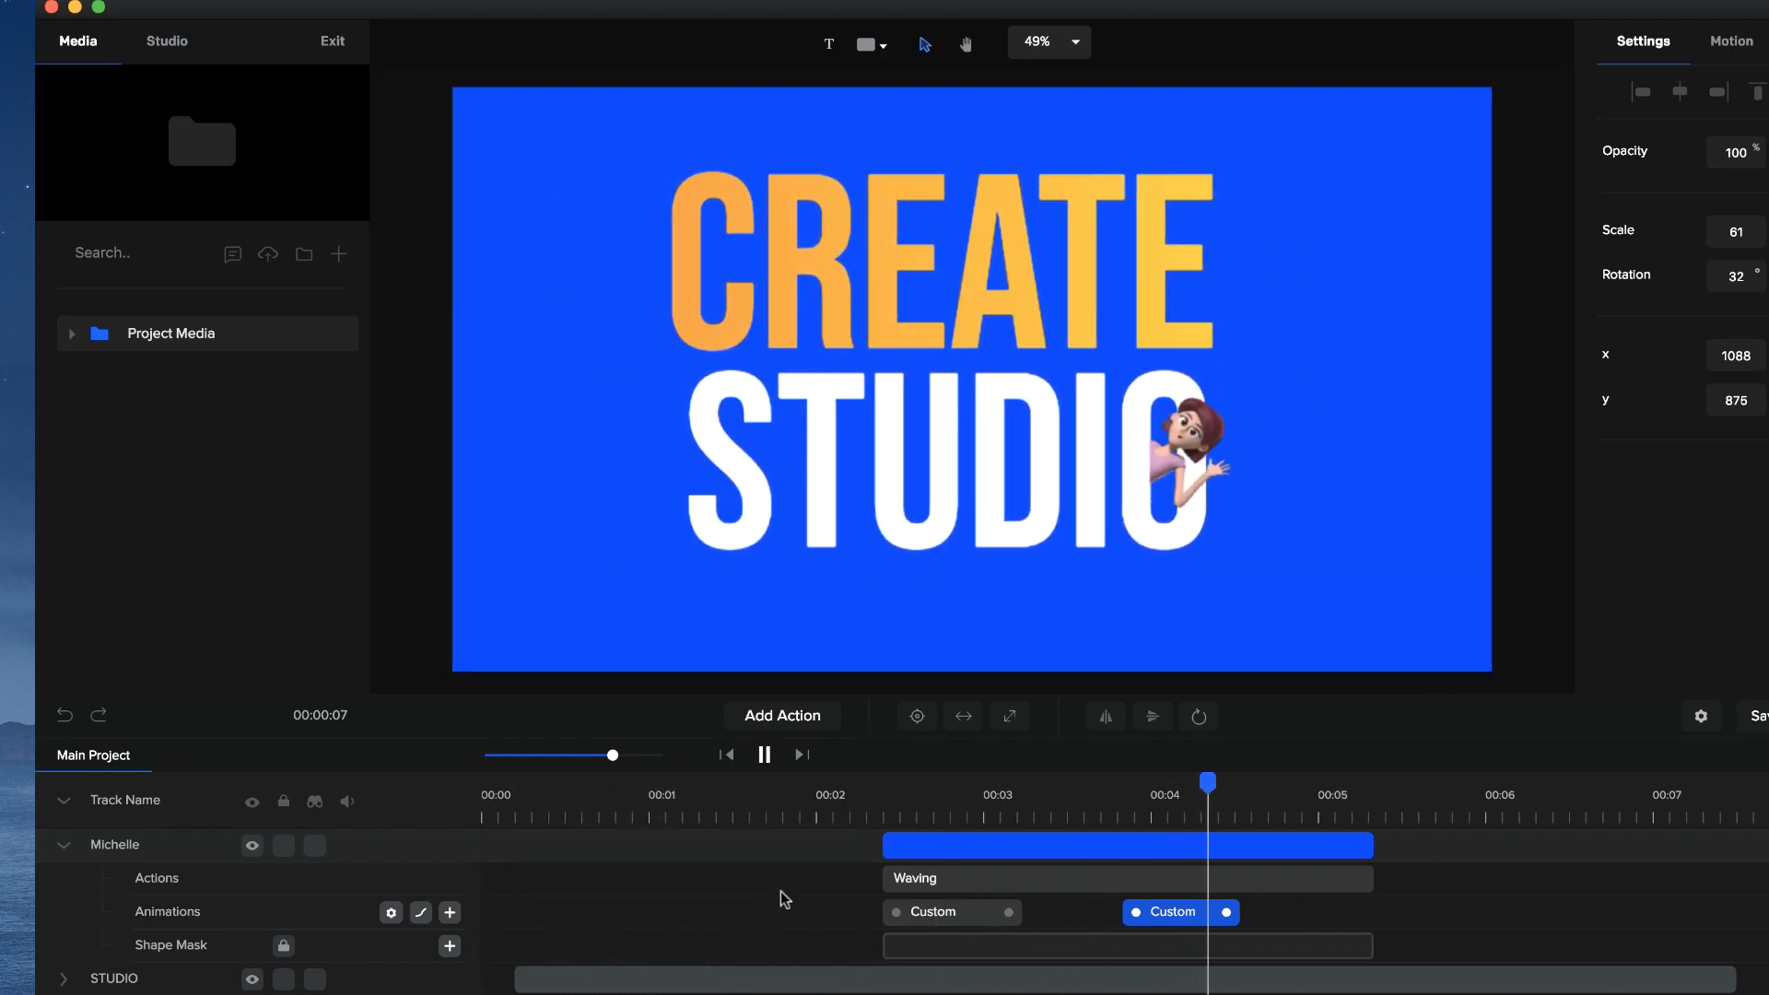
key("space")
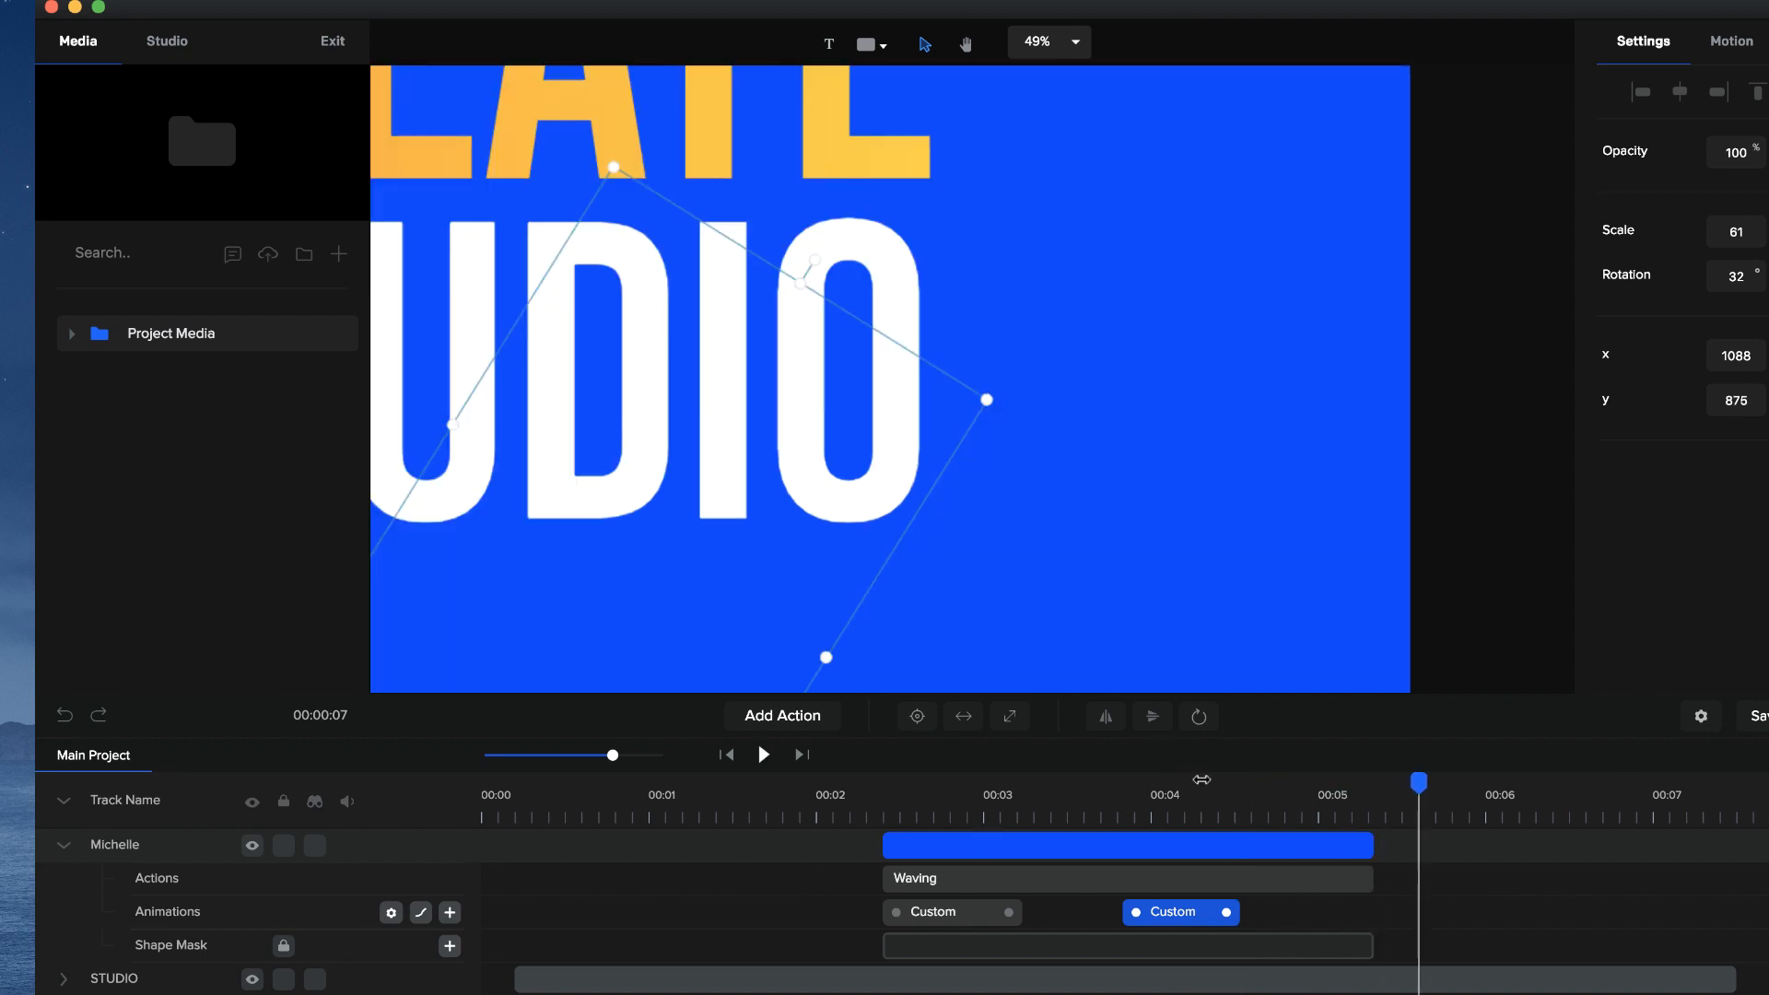
- Place the playhead after the exit animation and move Michelle's end position farther down and left behind the O, hiding her hair
left_click(1200, 781)
left_click(1263, 790)
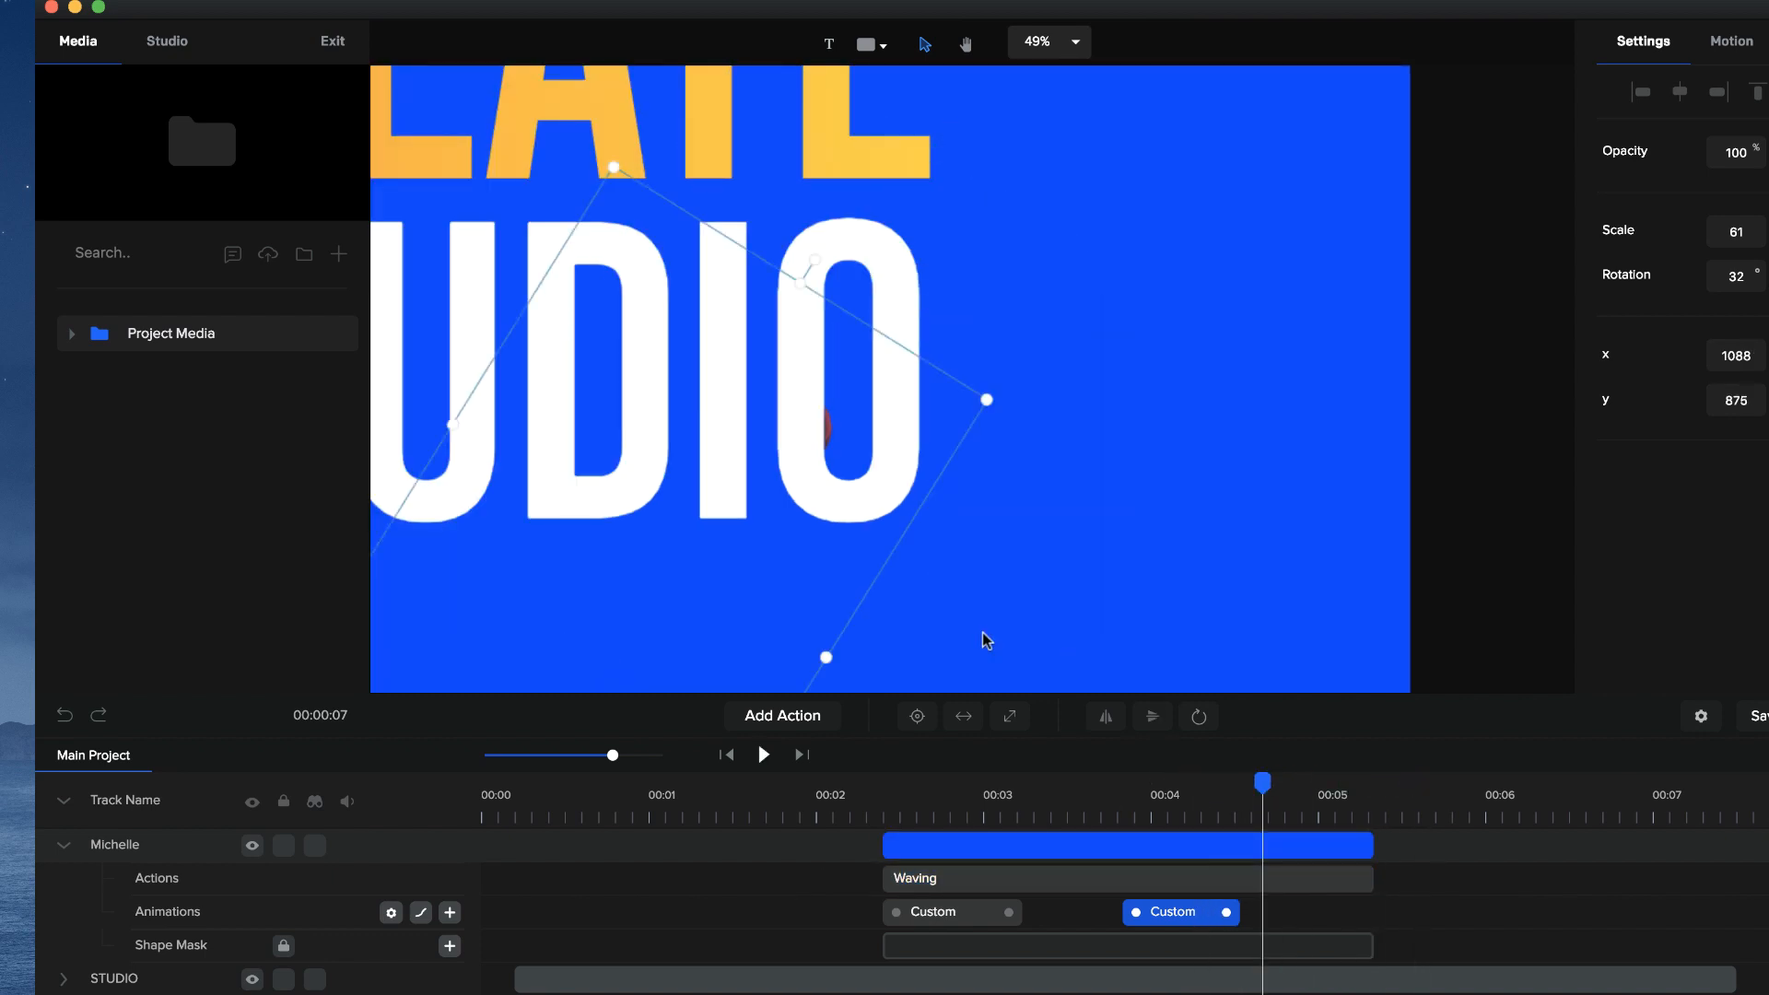
left_click_drag(763, 583, 715, 604)
- Play back Michelle's exit and the complete pop-out from just before her clip to check the motion
left_click(1104, 815)
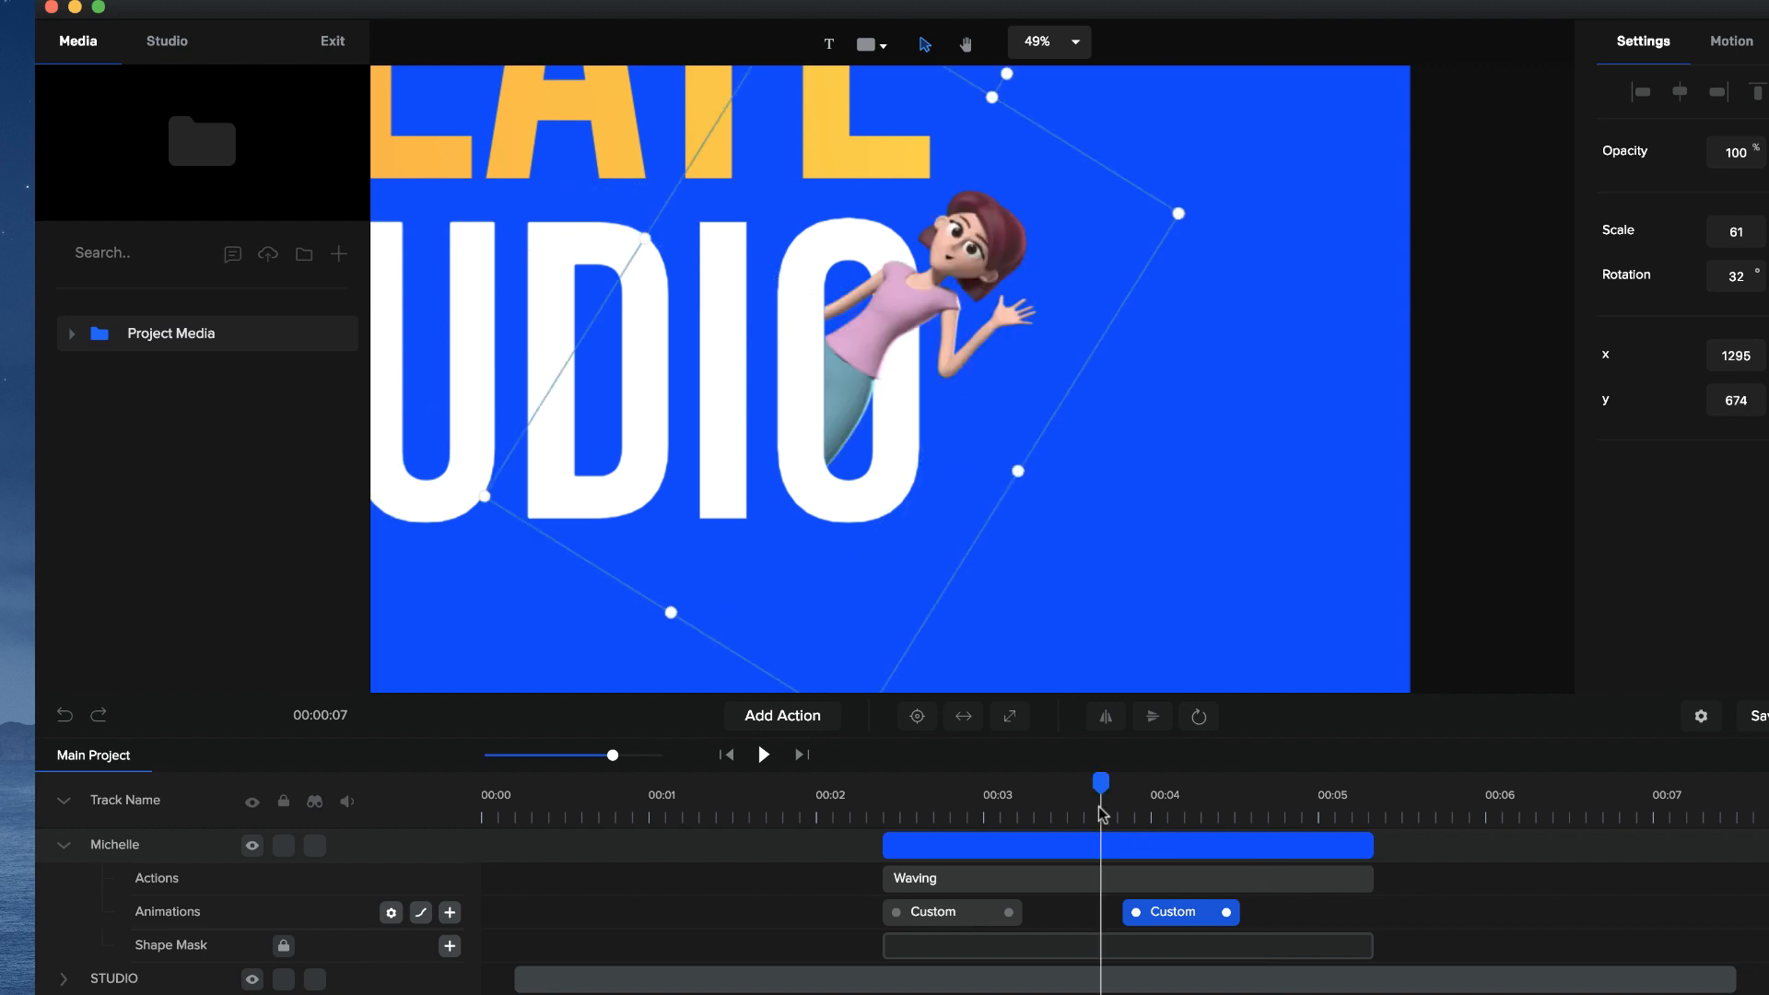
key("space")
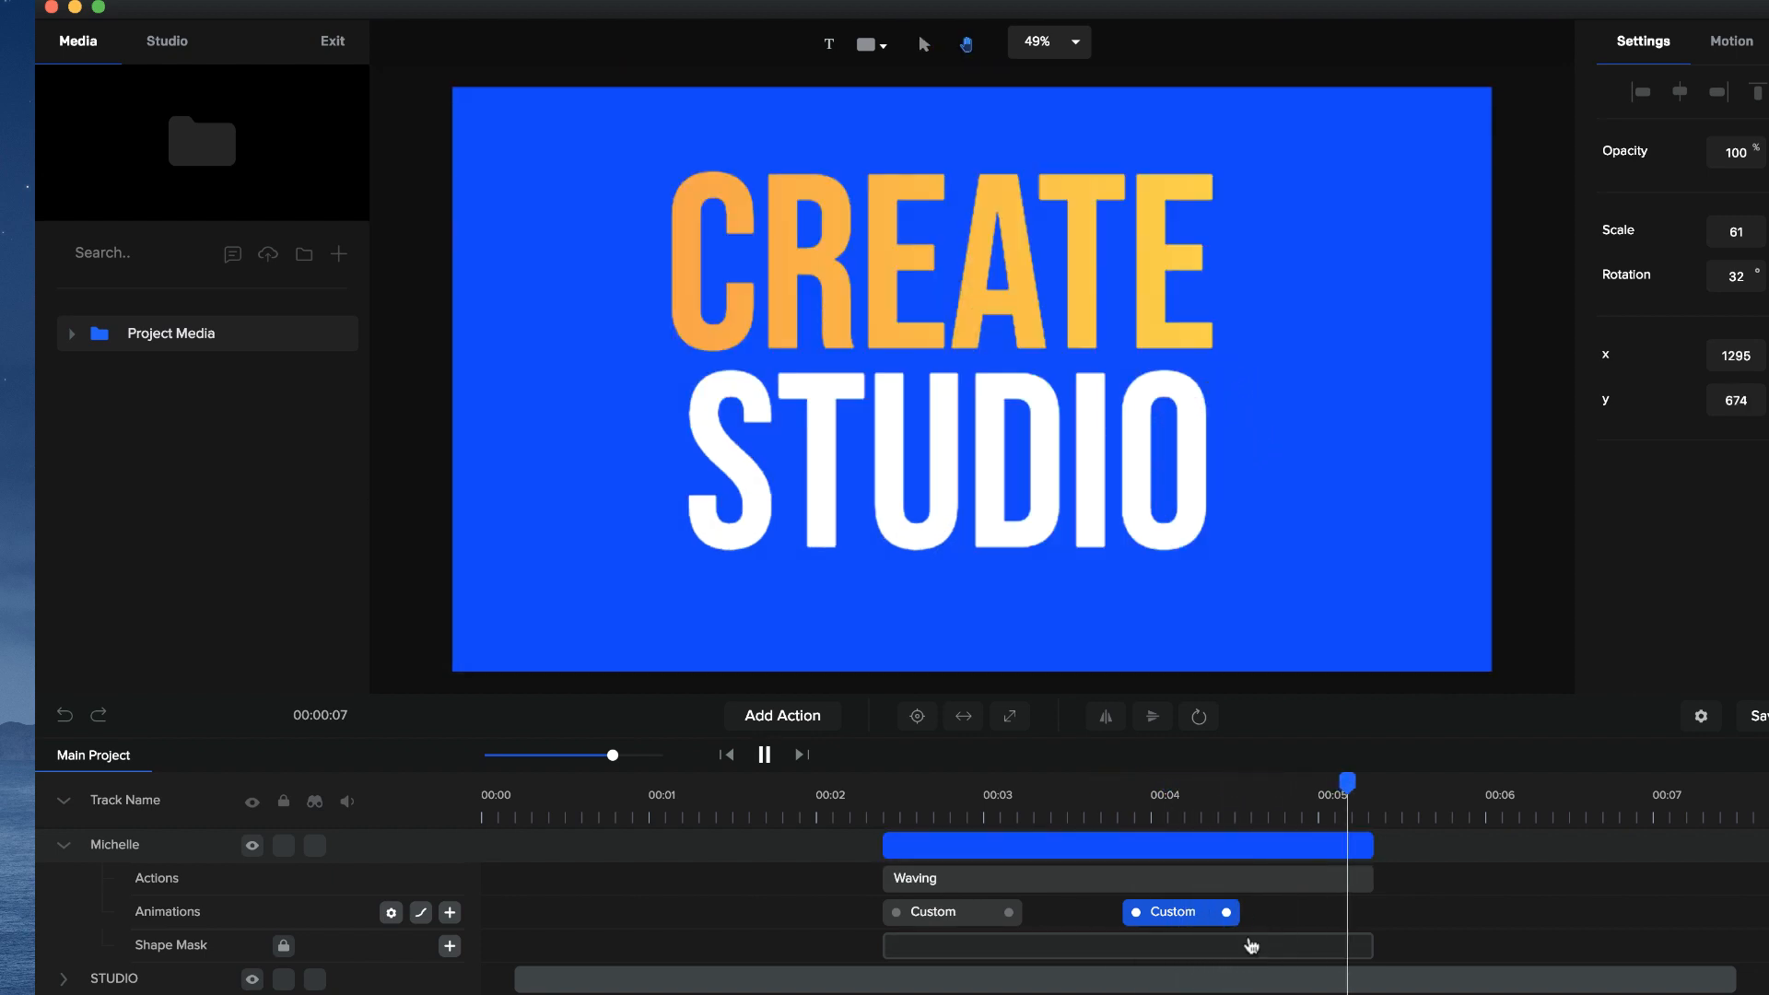
key("space")
left_click(876, 794)
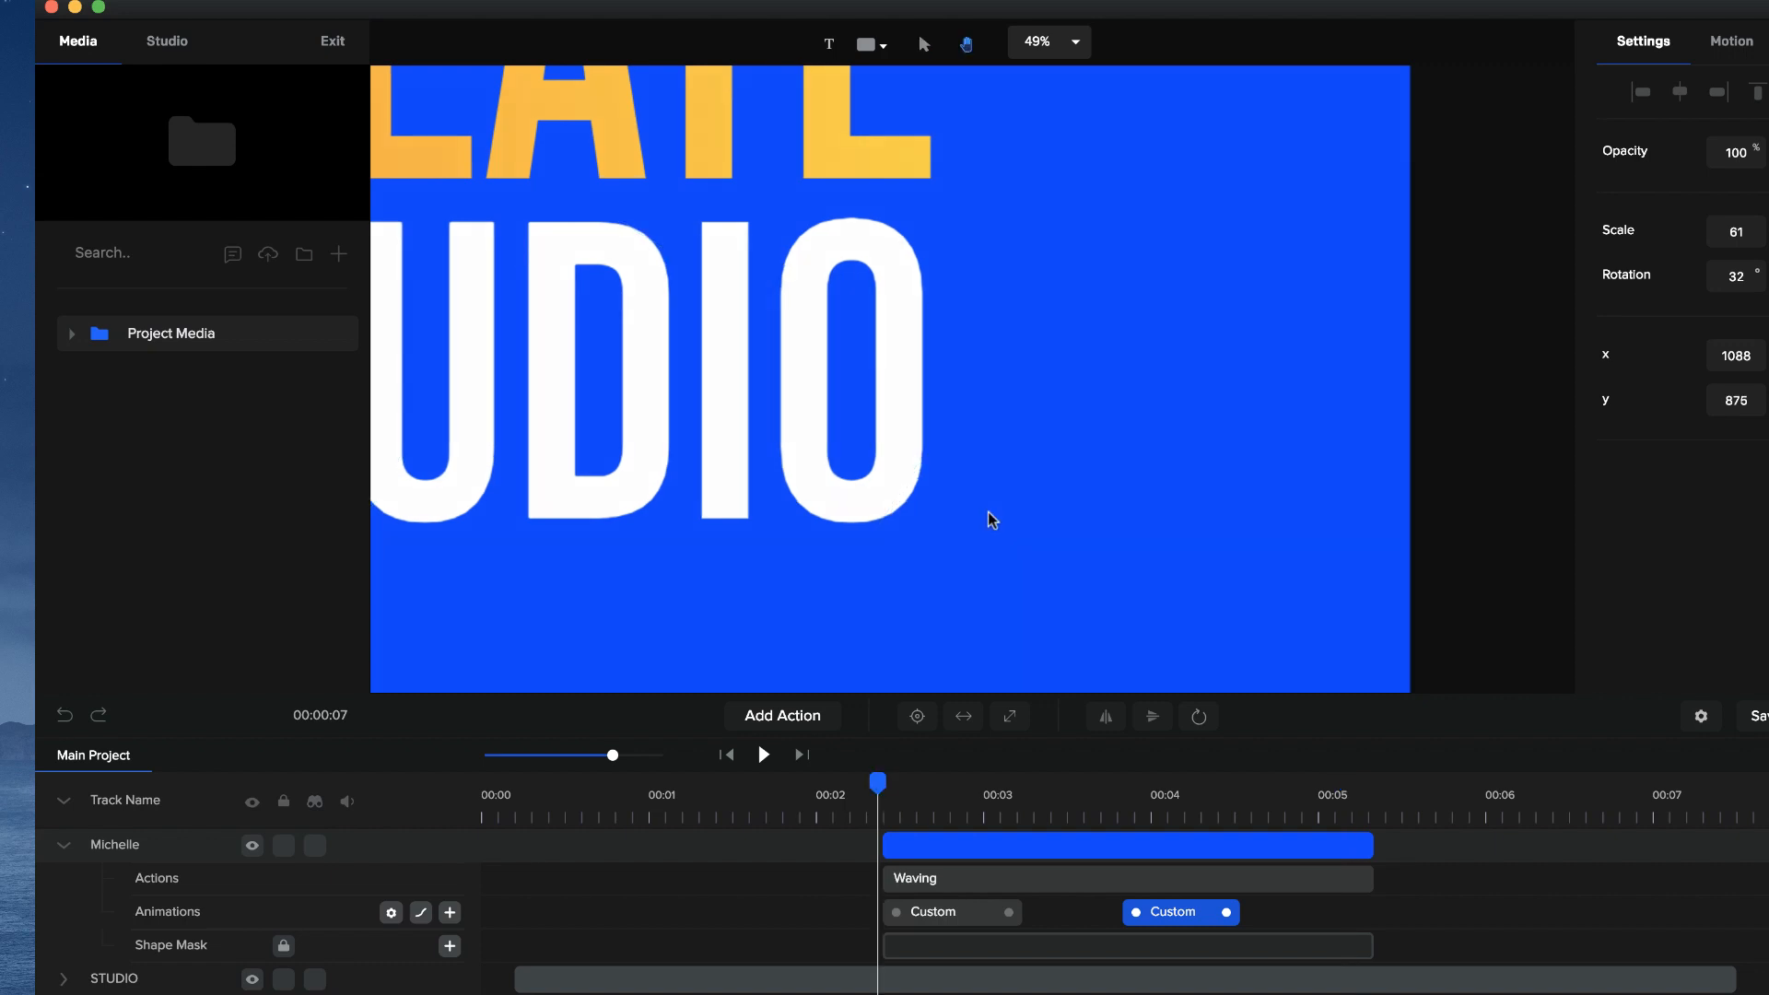
key("space")
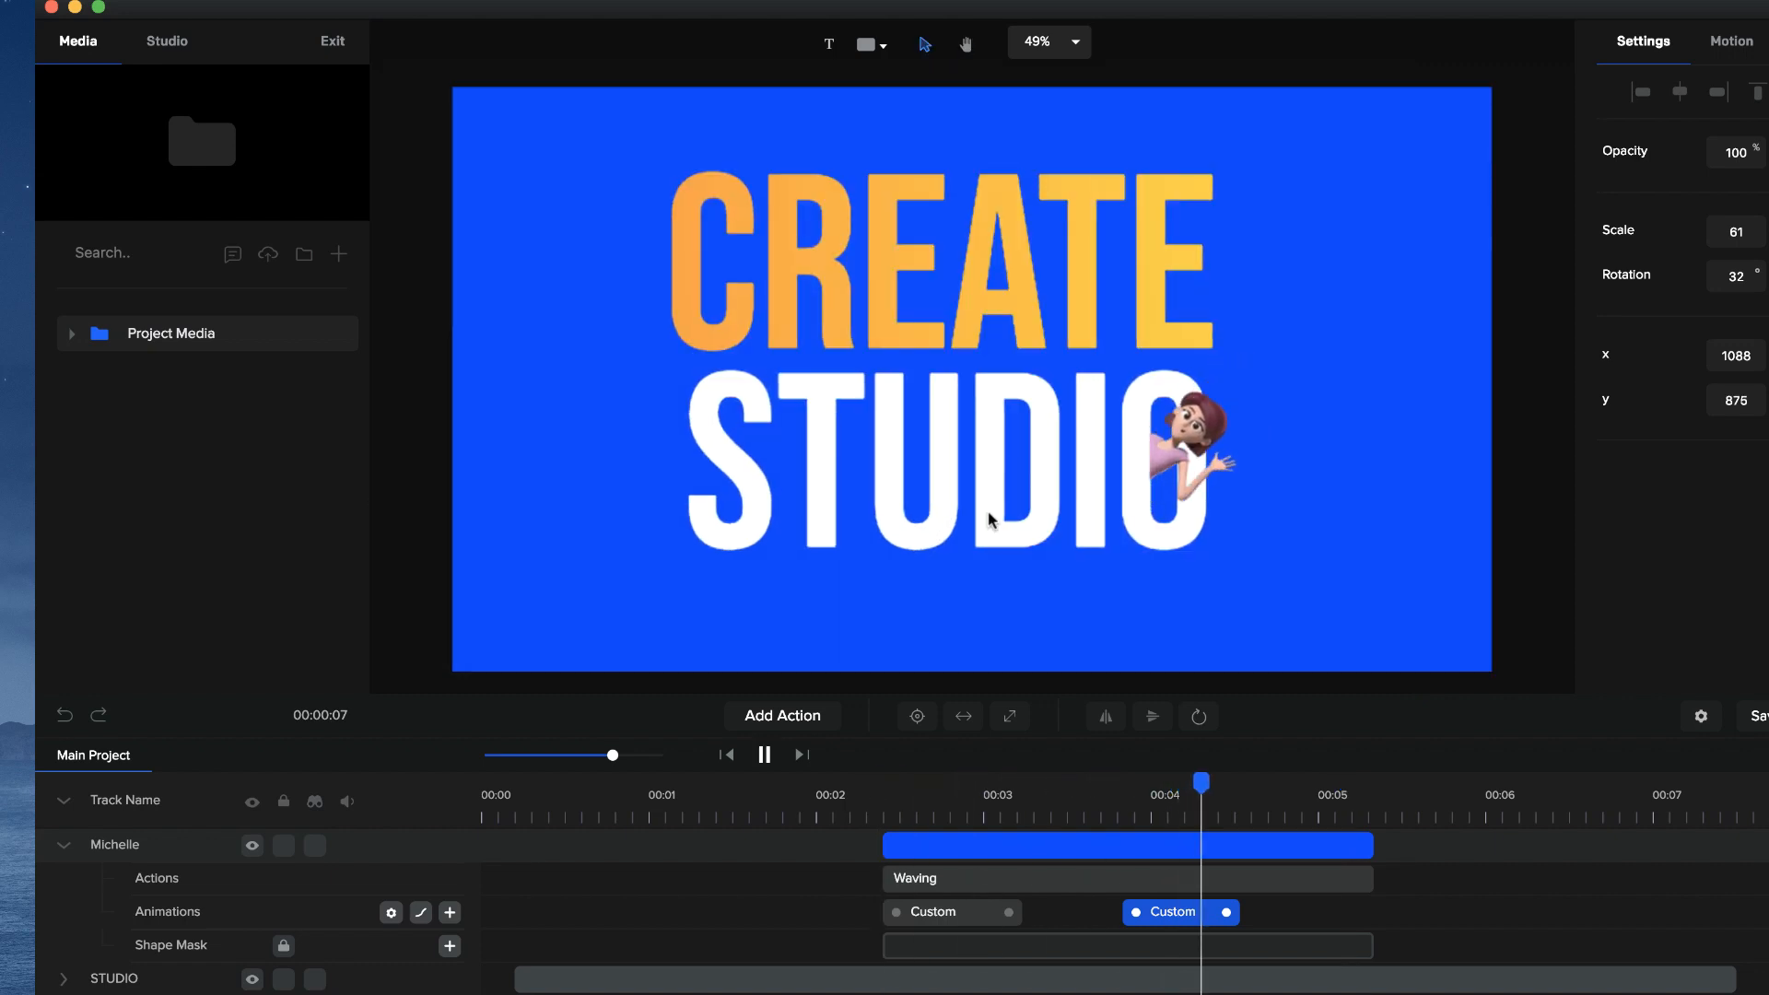
key("space")
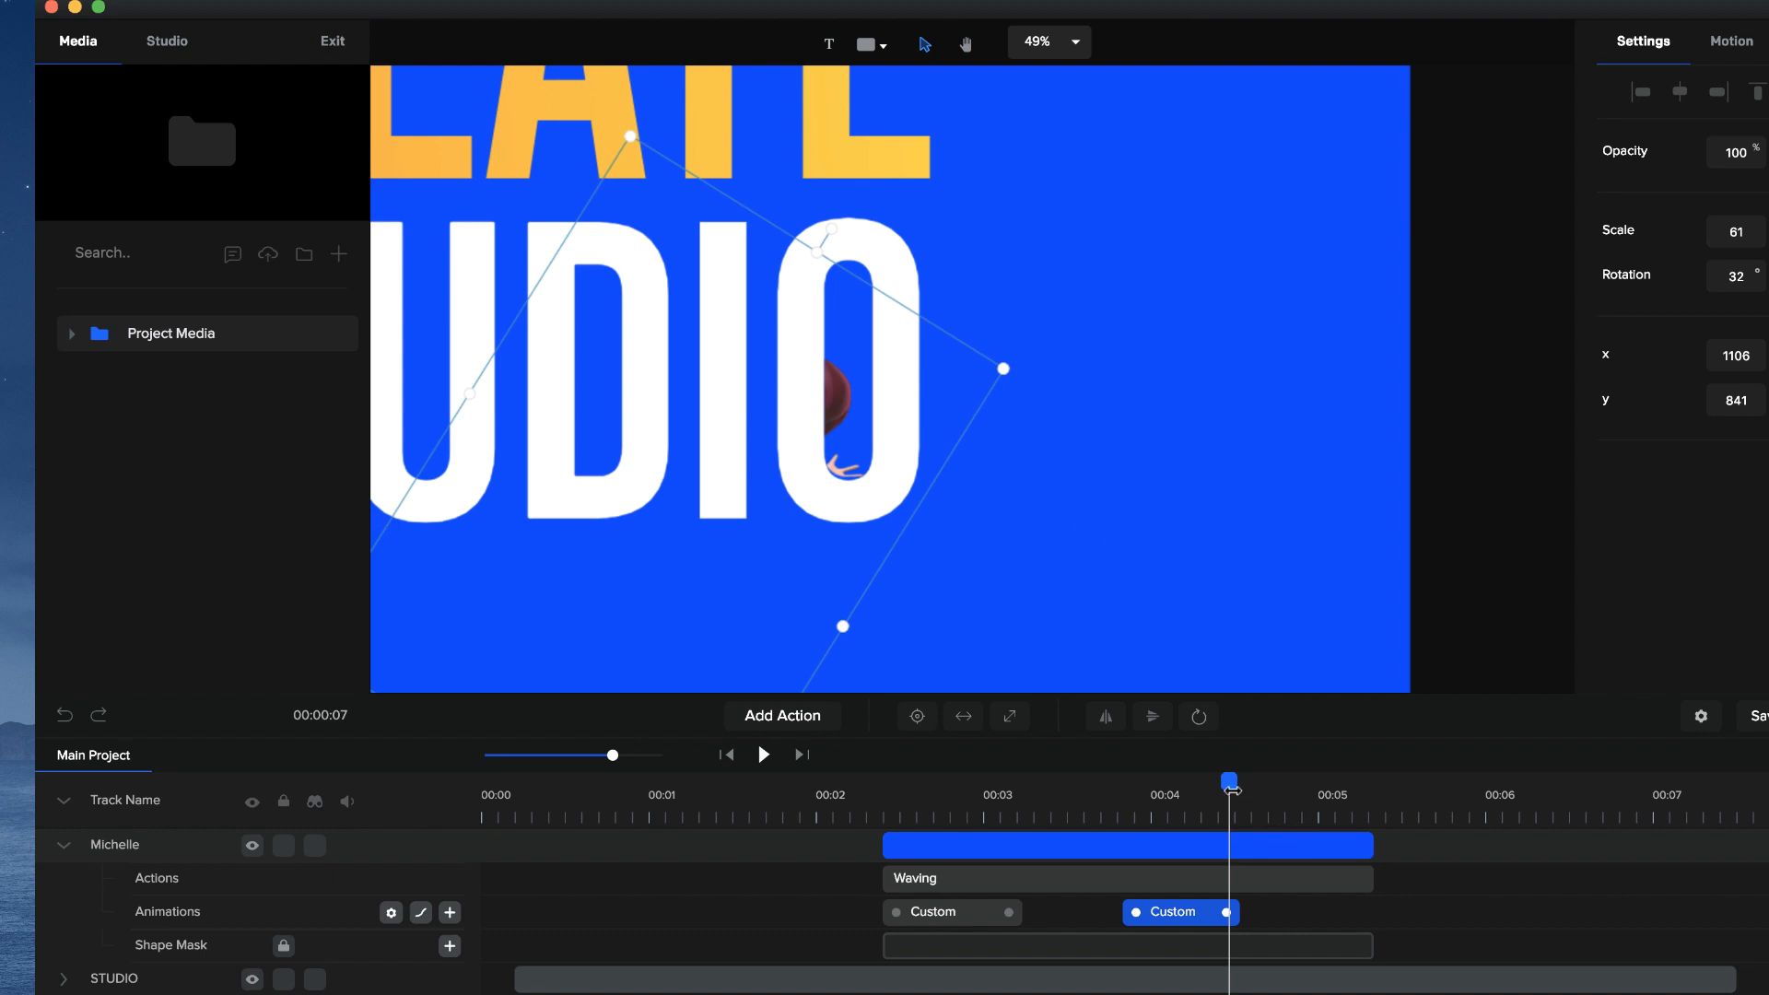
- Place the playhead between Michelle's two animations and fit the whole canvas in view at 47% zoom
left_click_drag(1231, 790, 1052, 783)
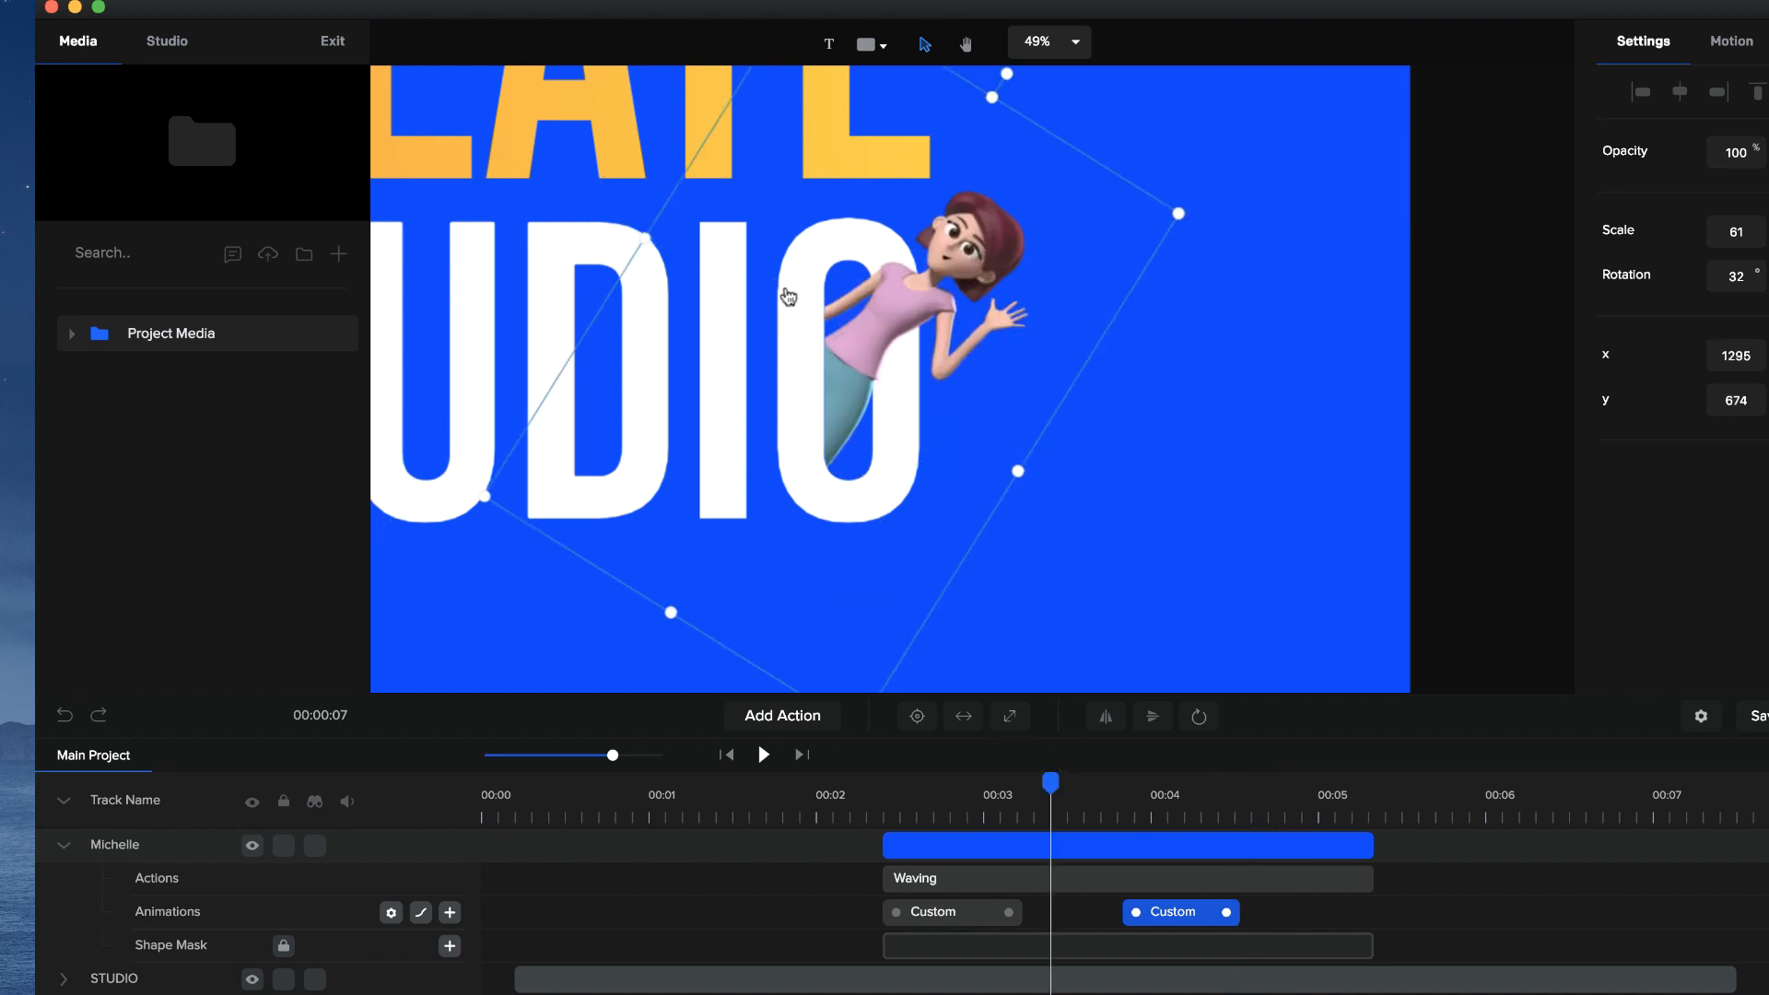
scroll(788, 296, "down", 5)
key("h")
left_click_drag(789, 296, 1082, 396)
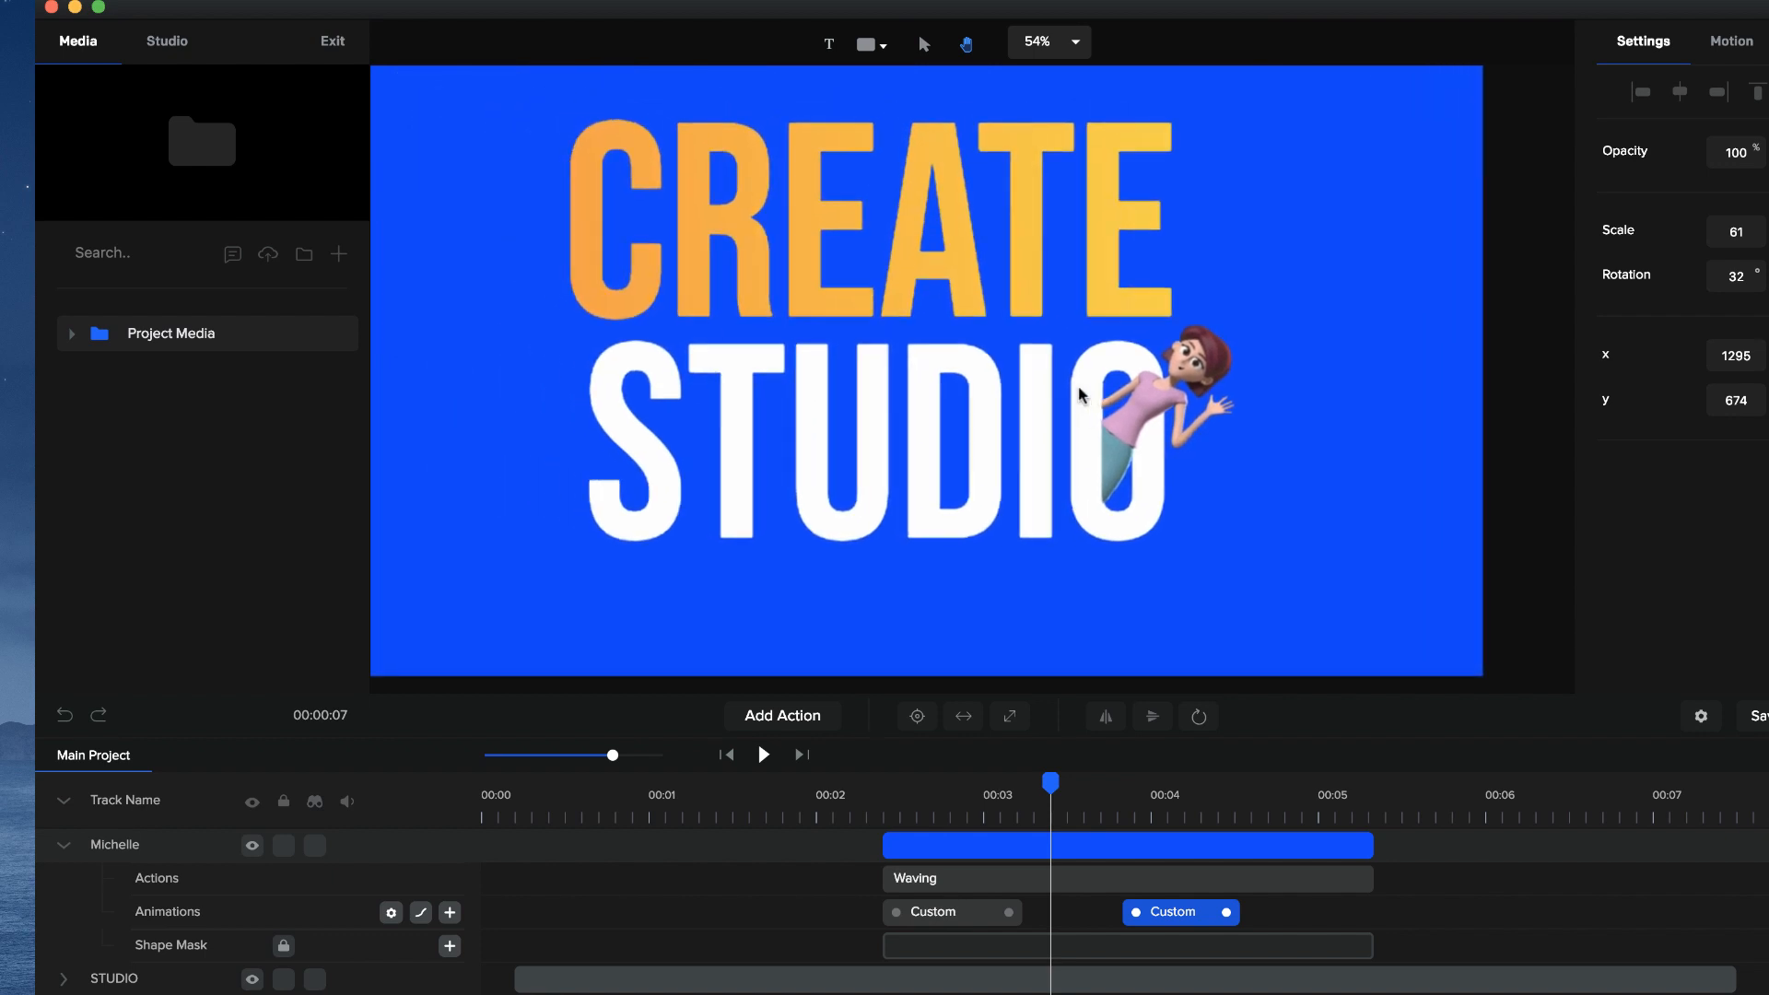
key("v")
scroll(1083, 396, "down", 2)
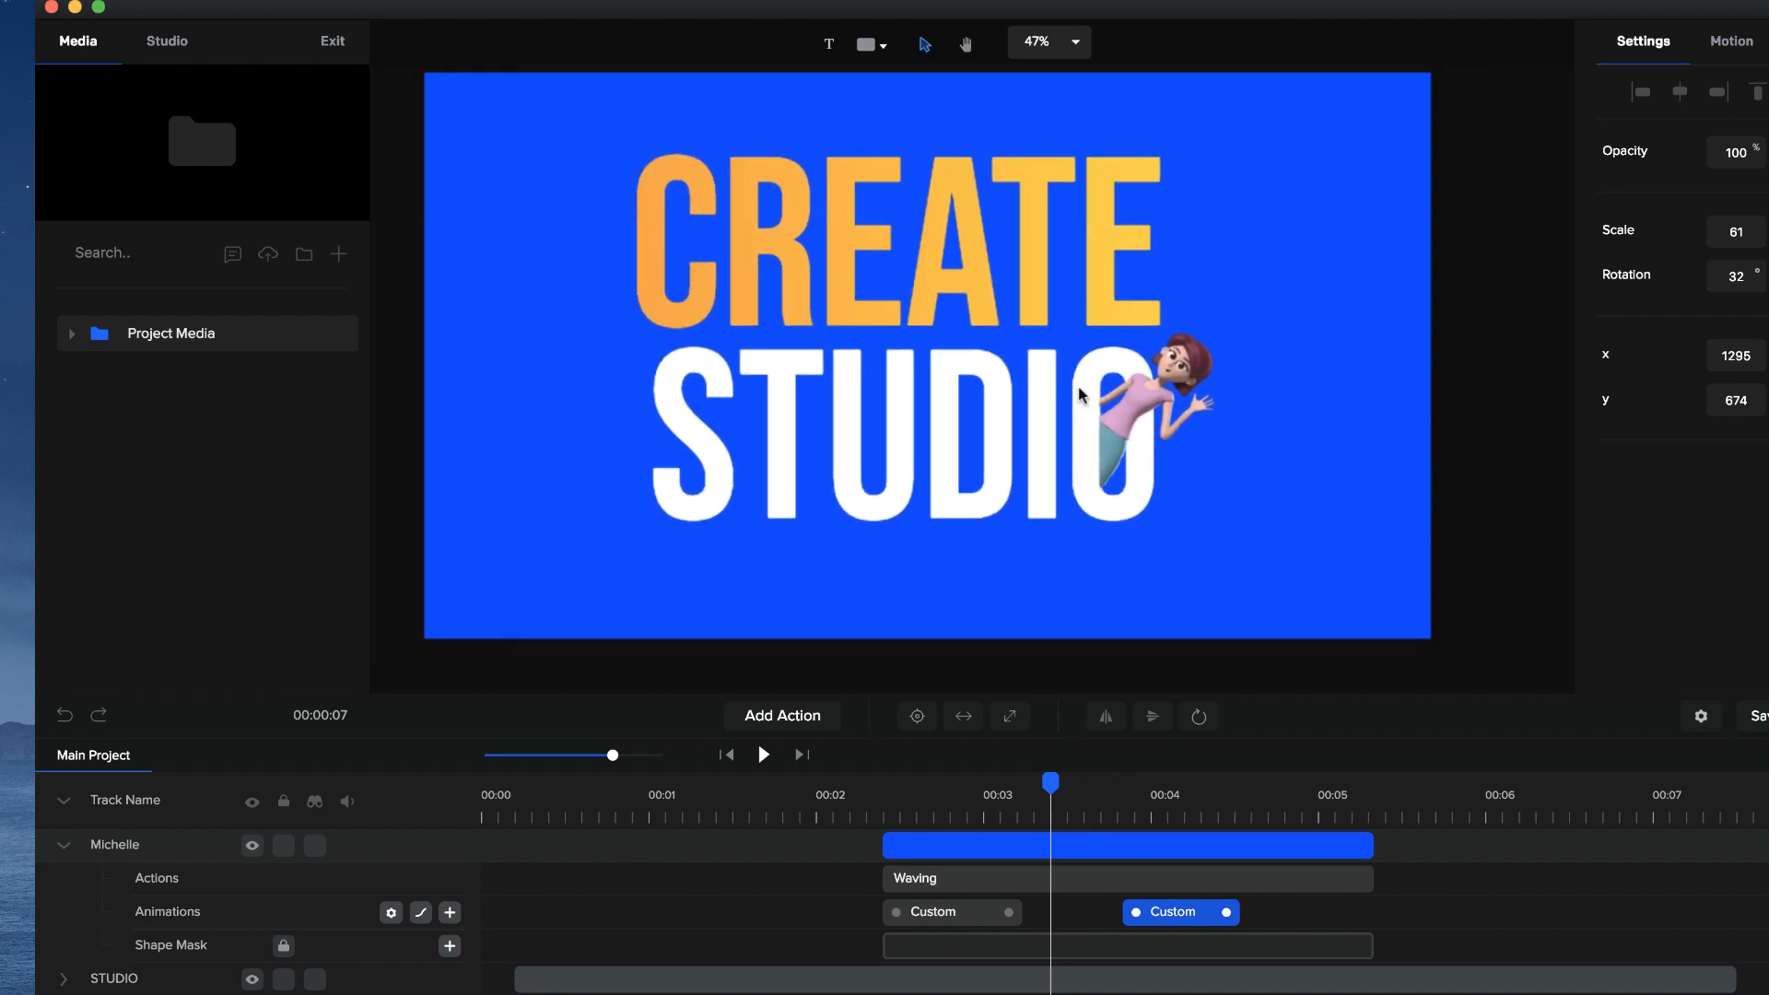